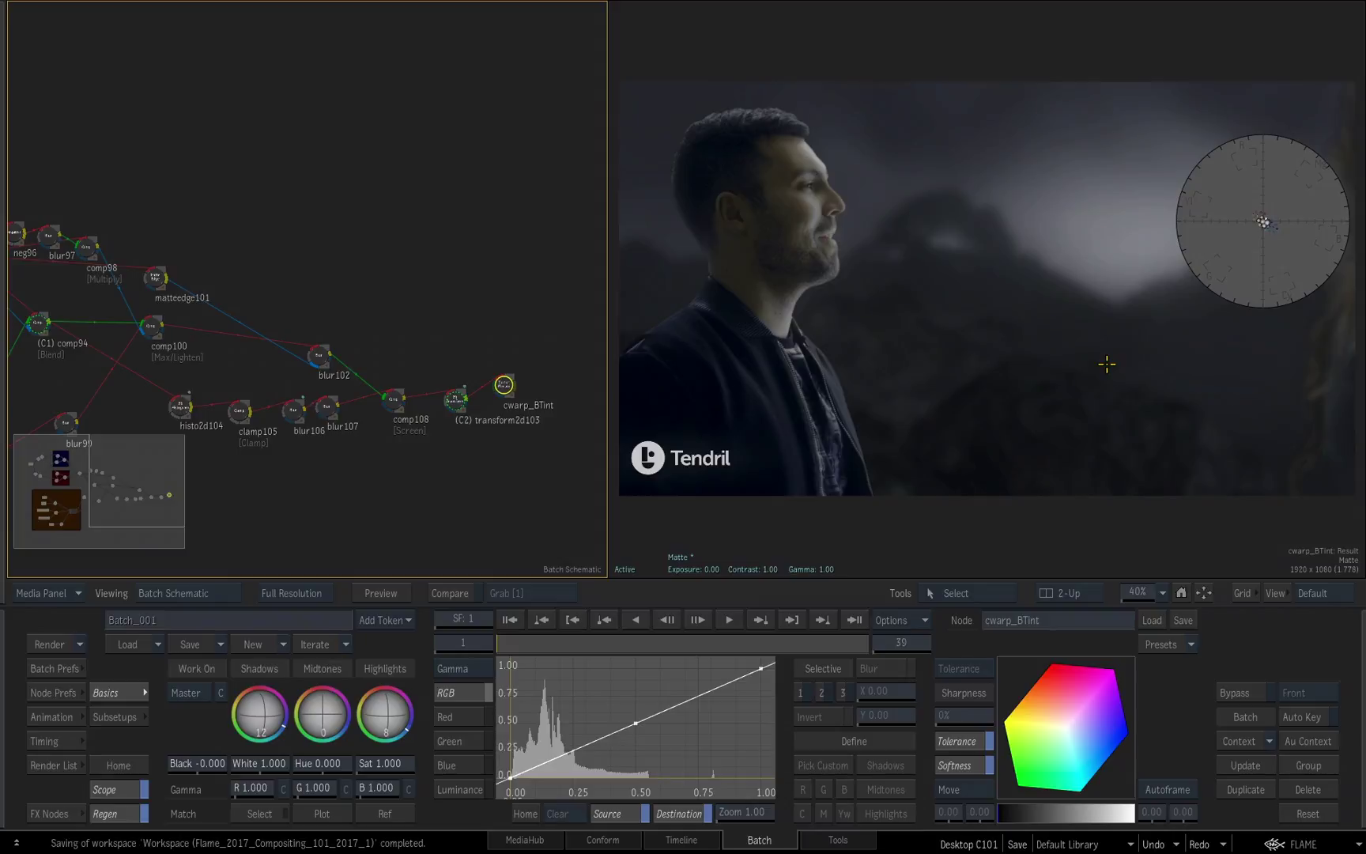
Add an Action node, action110, to the batch and step inside it.
left_click(54, 812)
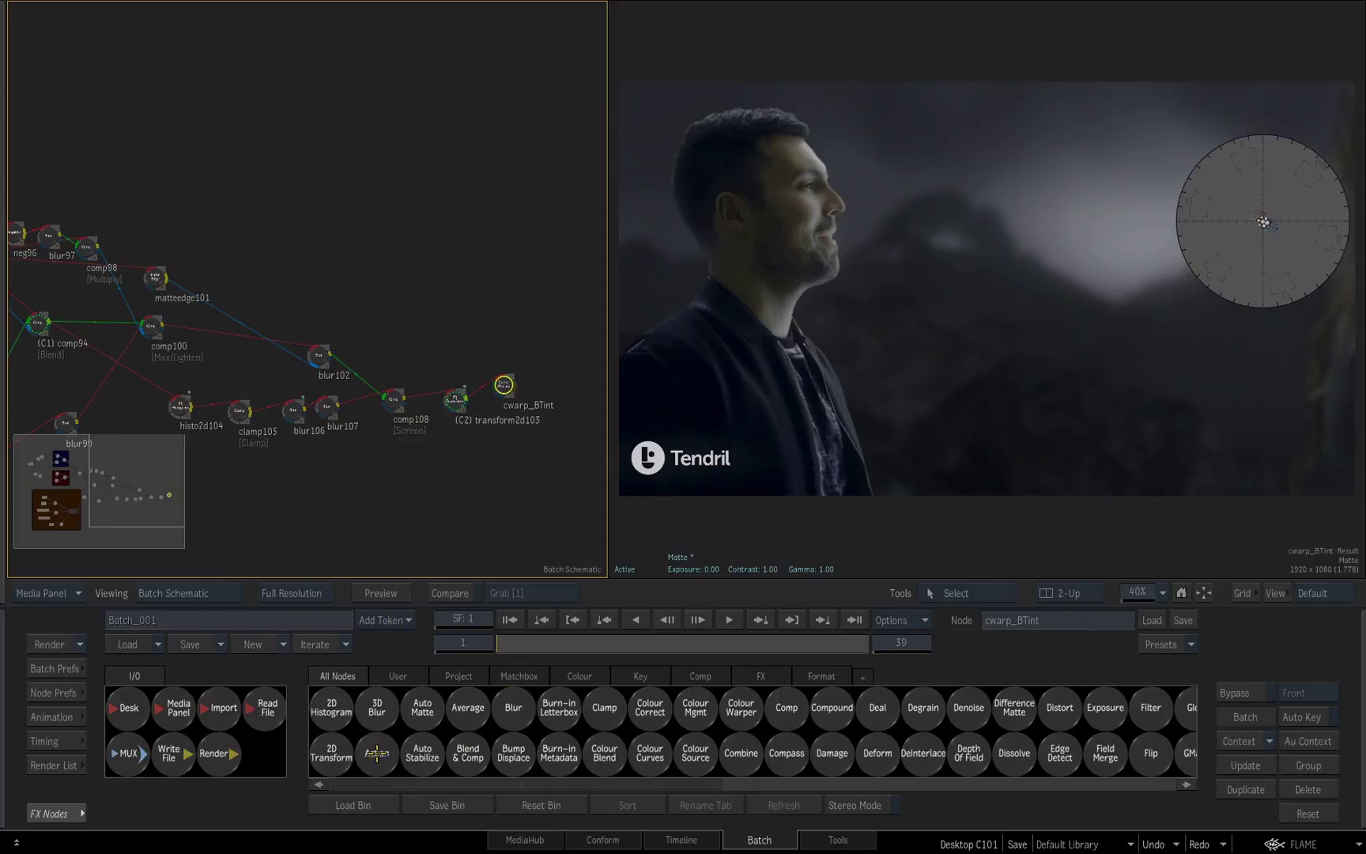
left_click_drag(377, 753, 418, 191)
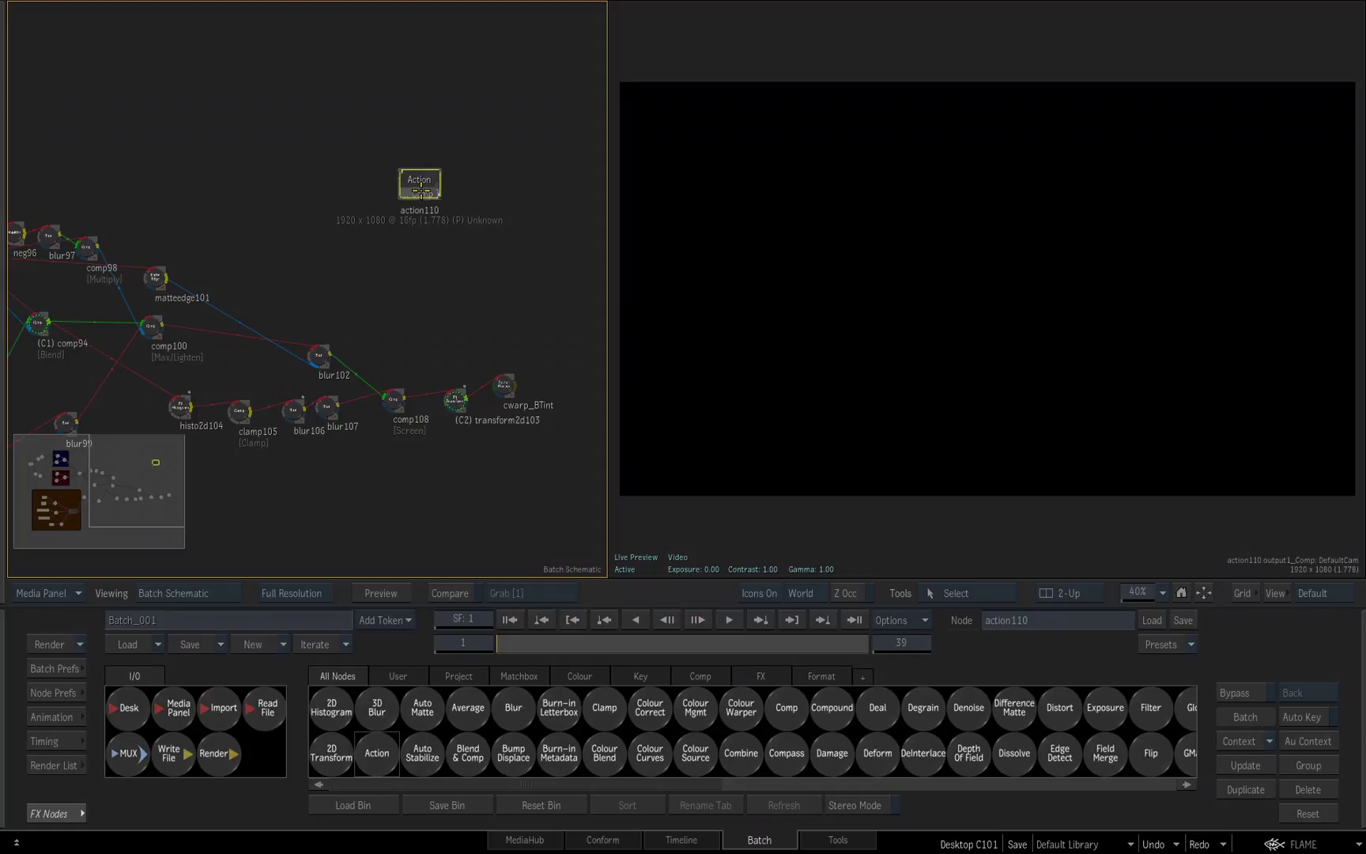
double_click(421, 190)
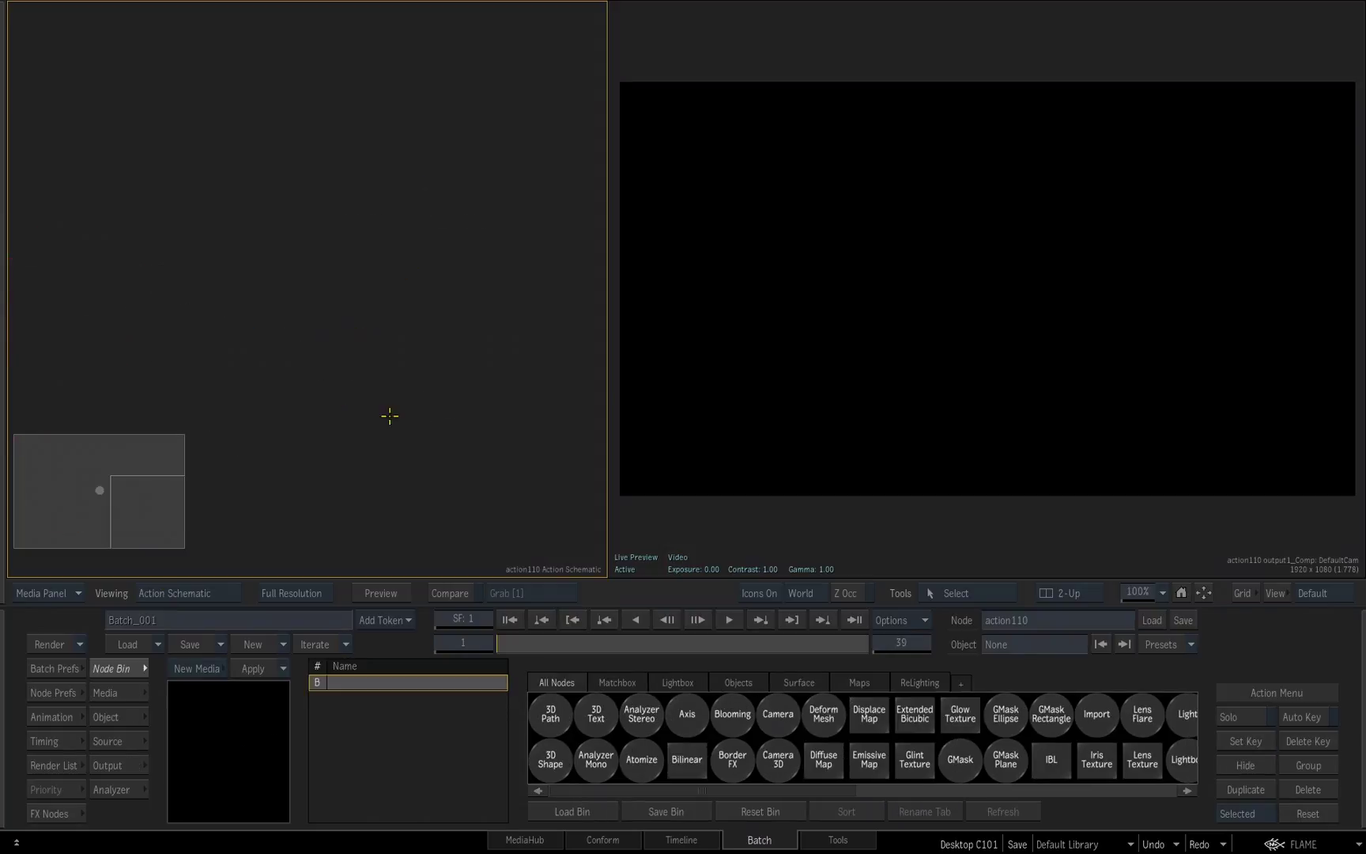
Move the camera node up and left in the Action schematic, then bring up the presets browser.
left_click_drag(148, 513, 107, 492)
left_click_drag(196, 260, 52, 187)
left_click_drag(701, 793, 890, 793)
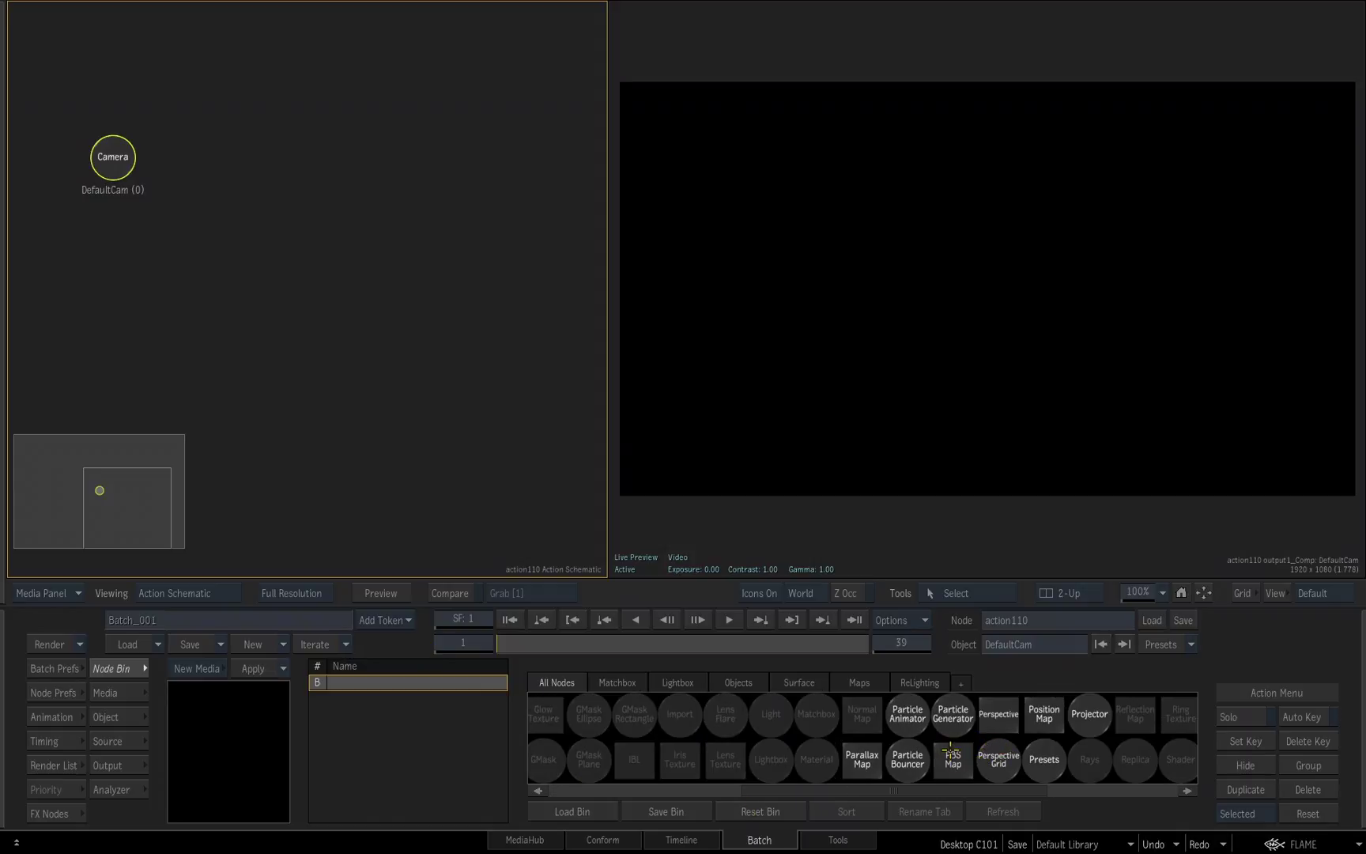
left_click(1043, 757)
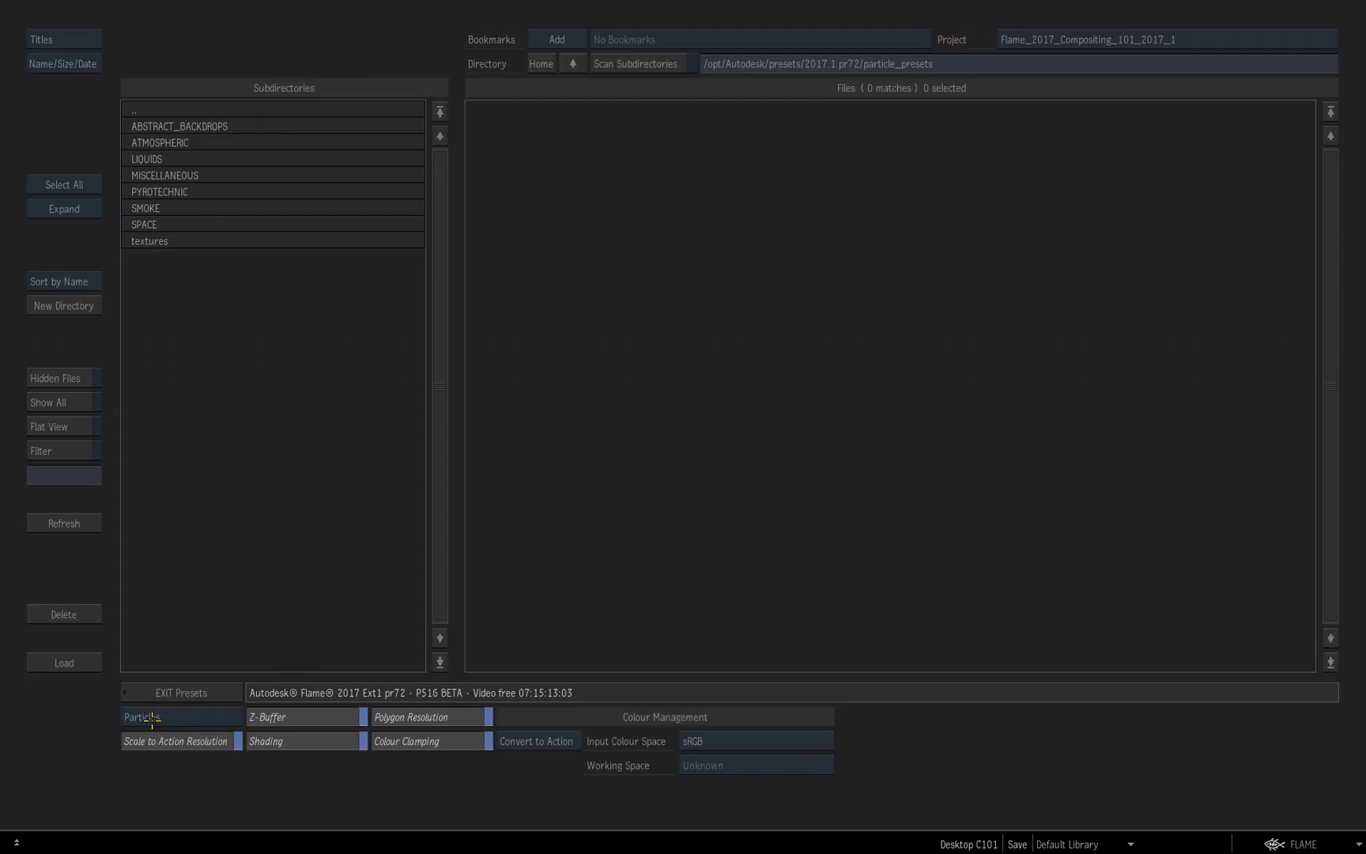
Scan subdirectories, show presets as thumbnails, and switch the preset type to 3D Text.
left_click(216, 715)
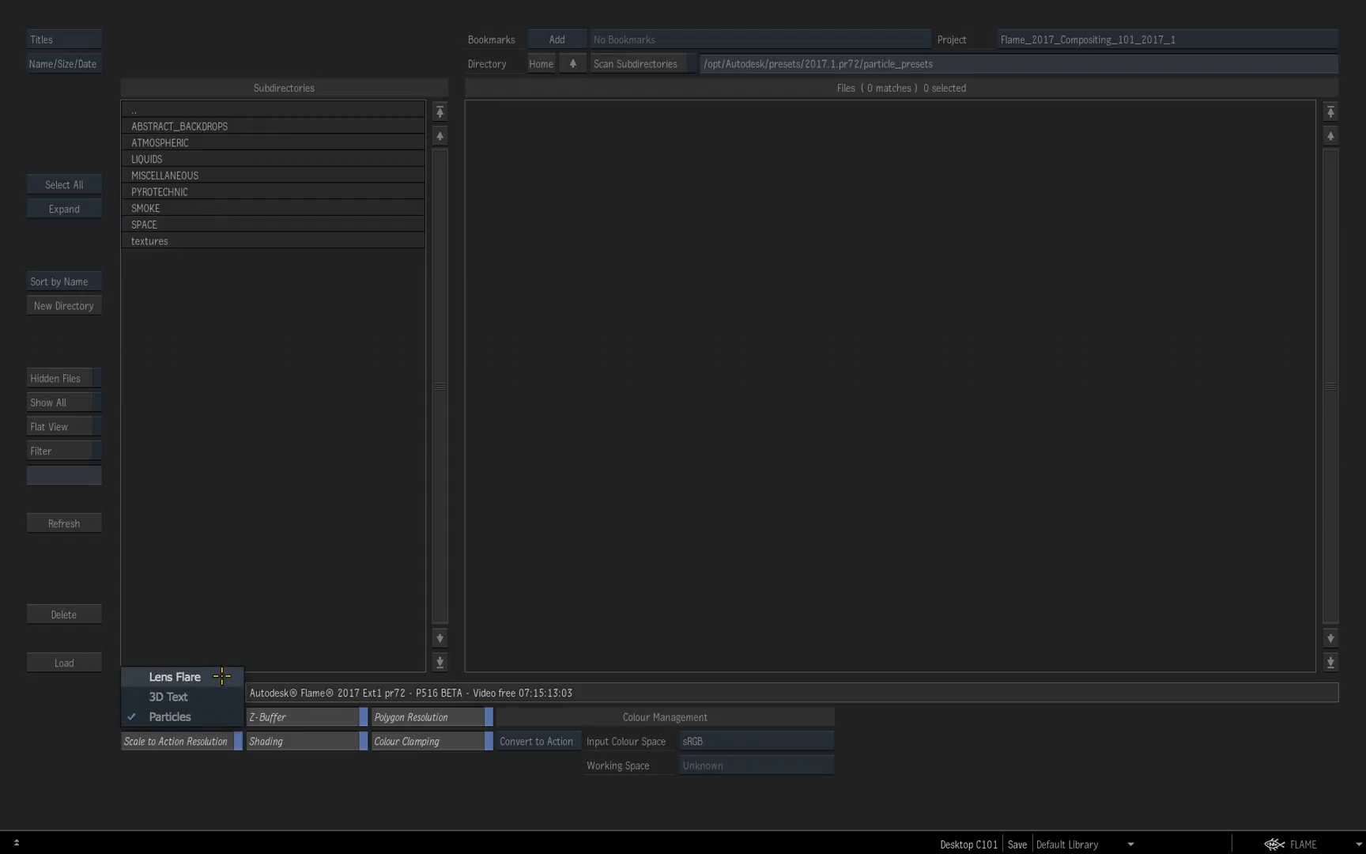
left_click(206, 714)
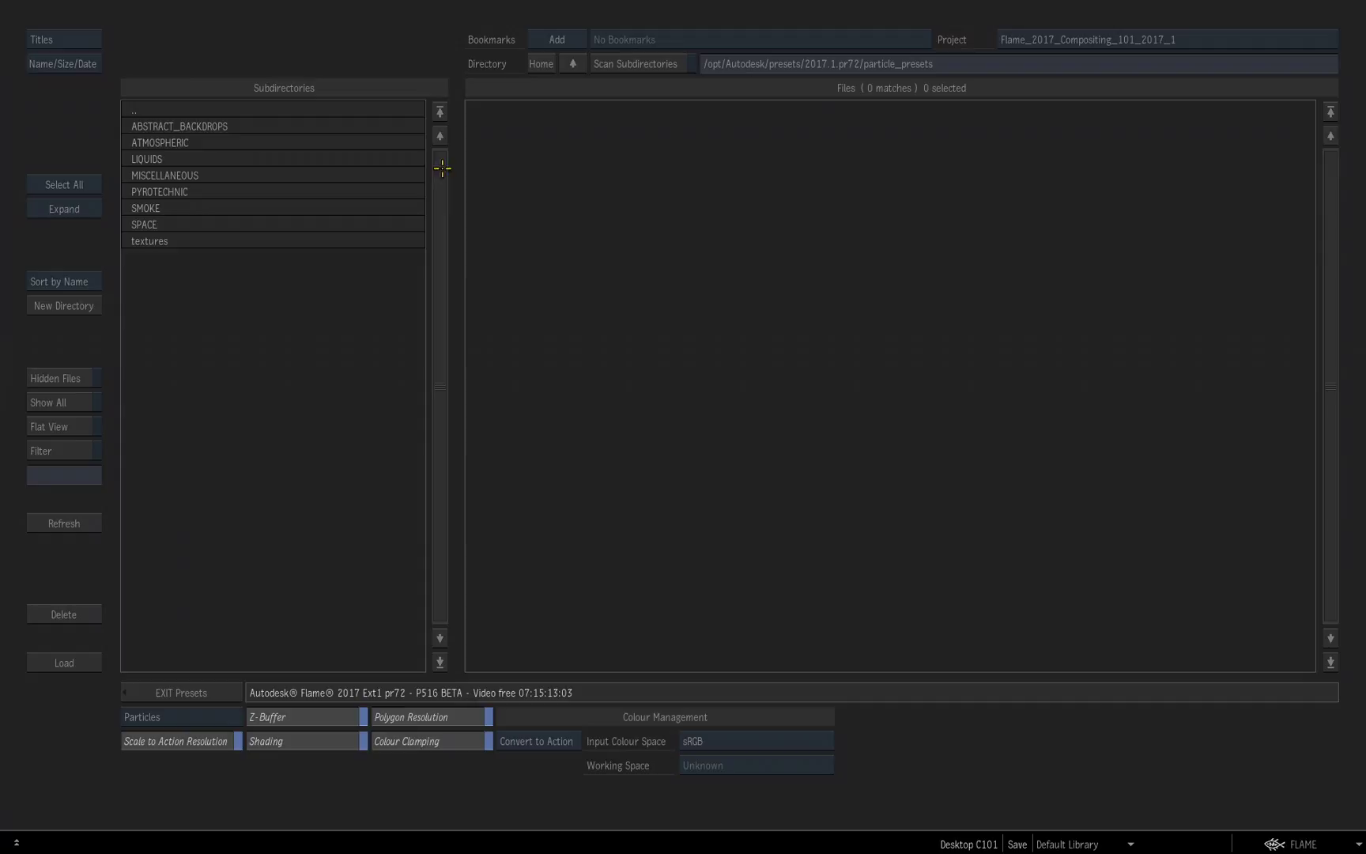
left_click(599, 64)
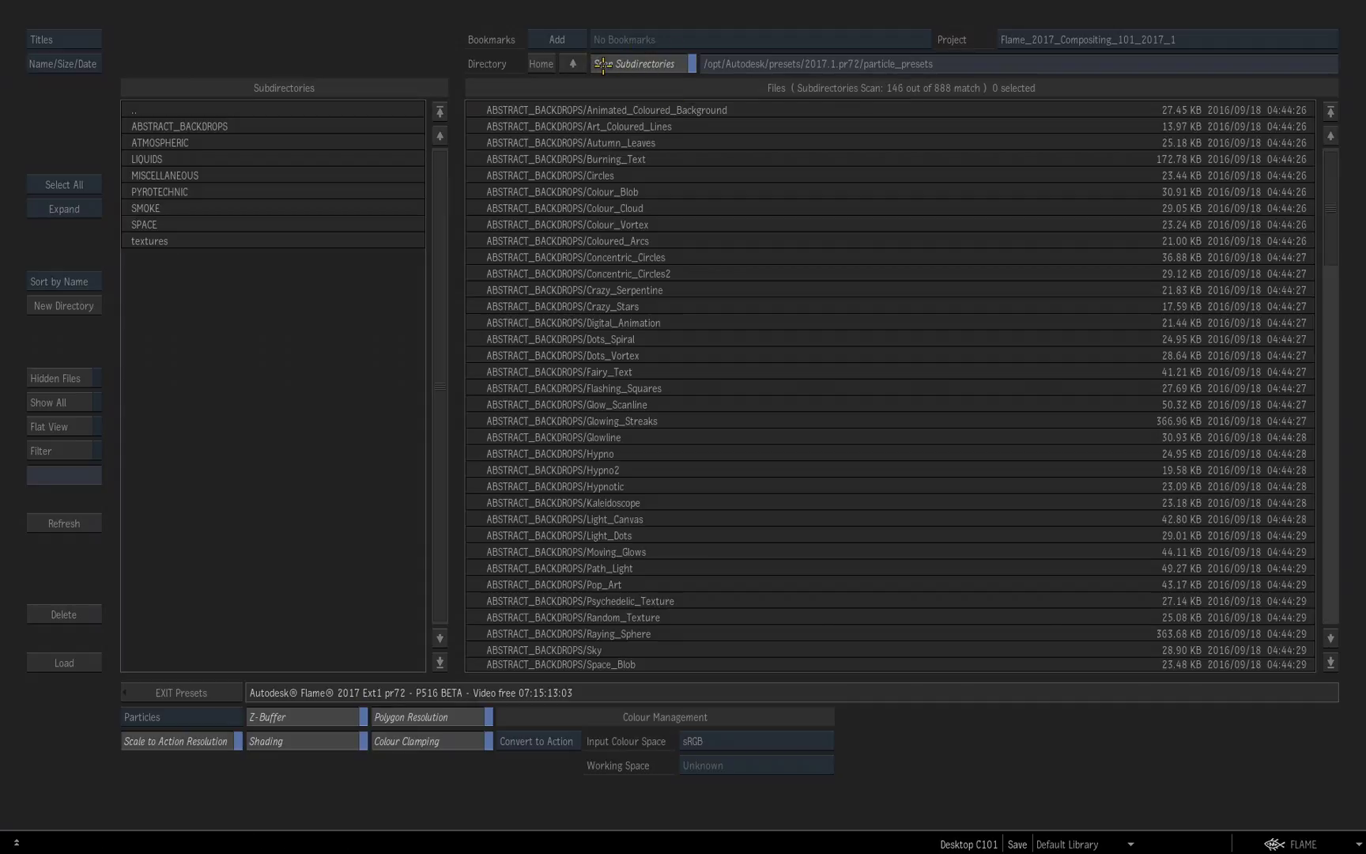
left_click(71, 37)
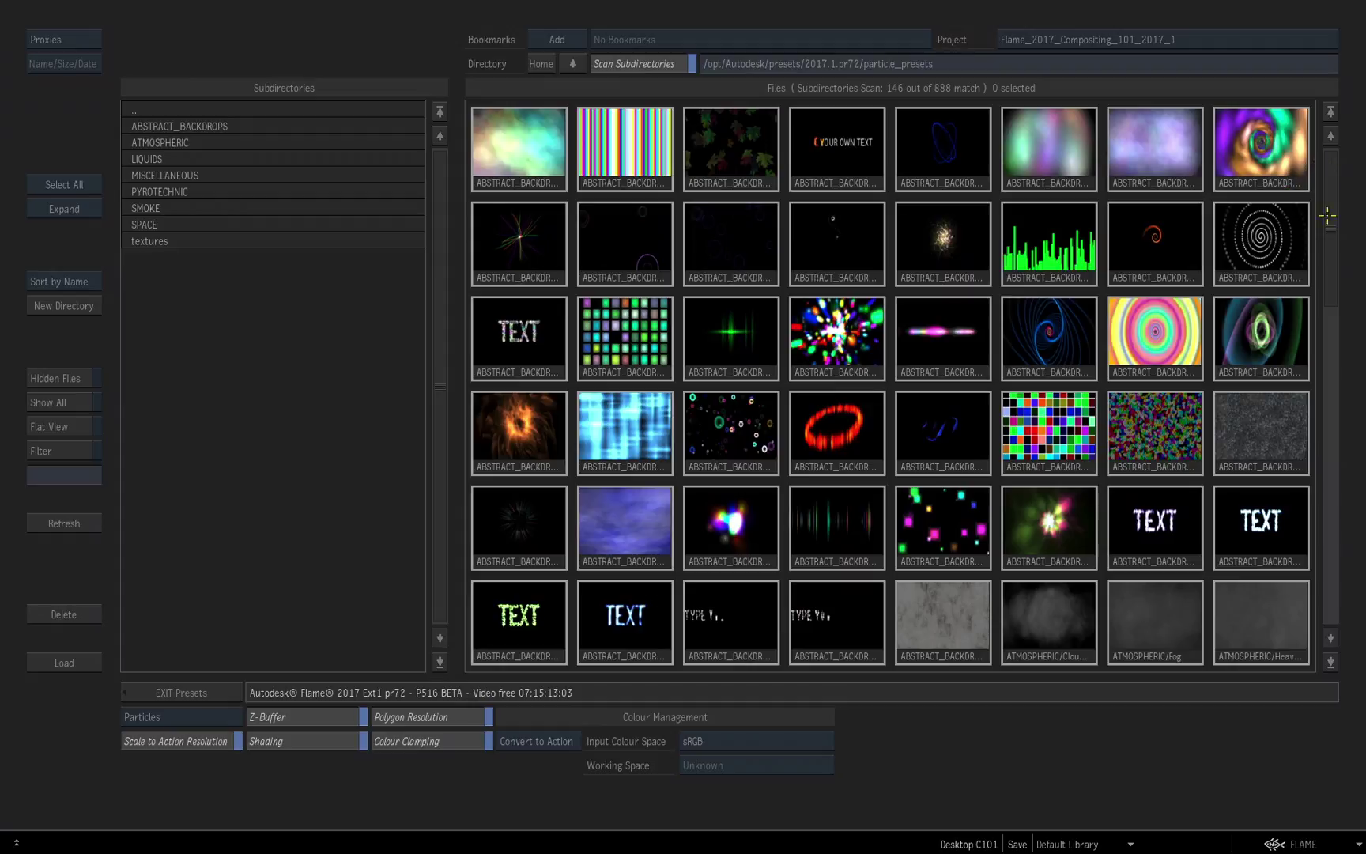
left_click_drag(1327, 215, 1357, 195)
left_click(219, 717)
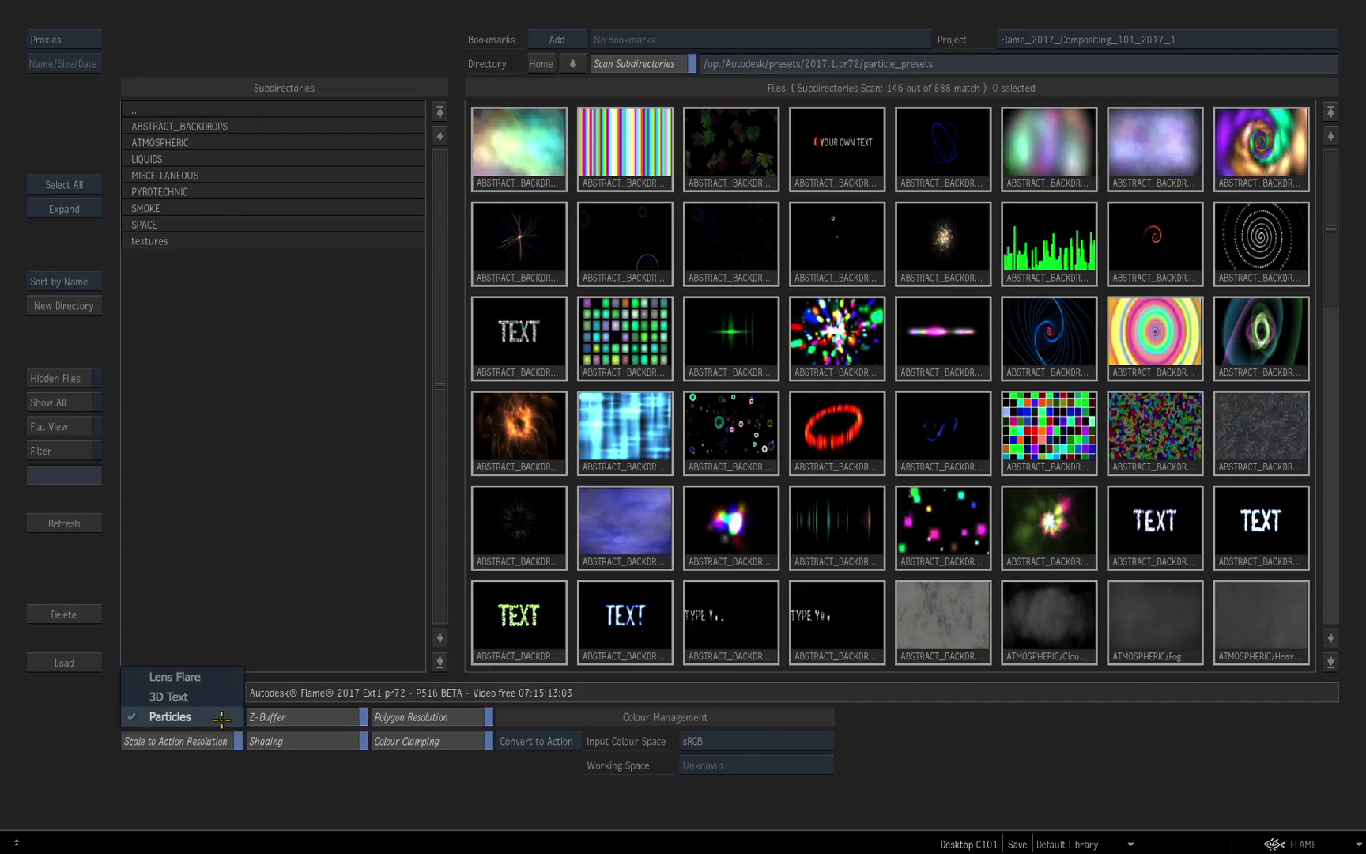
left_click(222, 696)
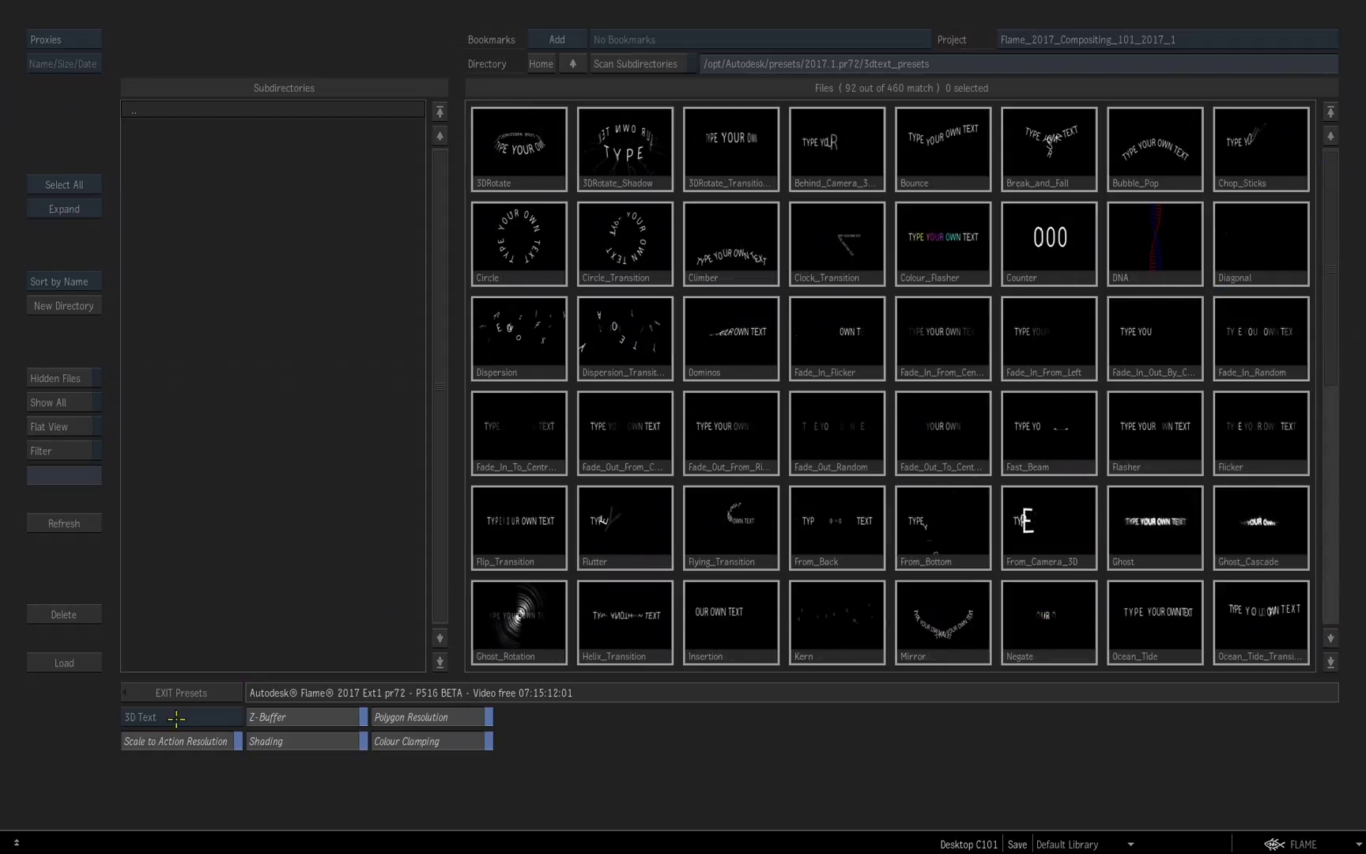
From the Lens Flare presets in list view, load SPHERIC_32_CookePancro_D.
left_click(211, 715)
left_click(221, 698)
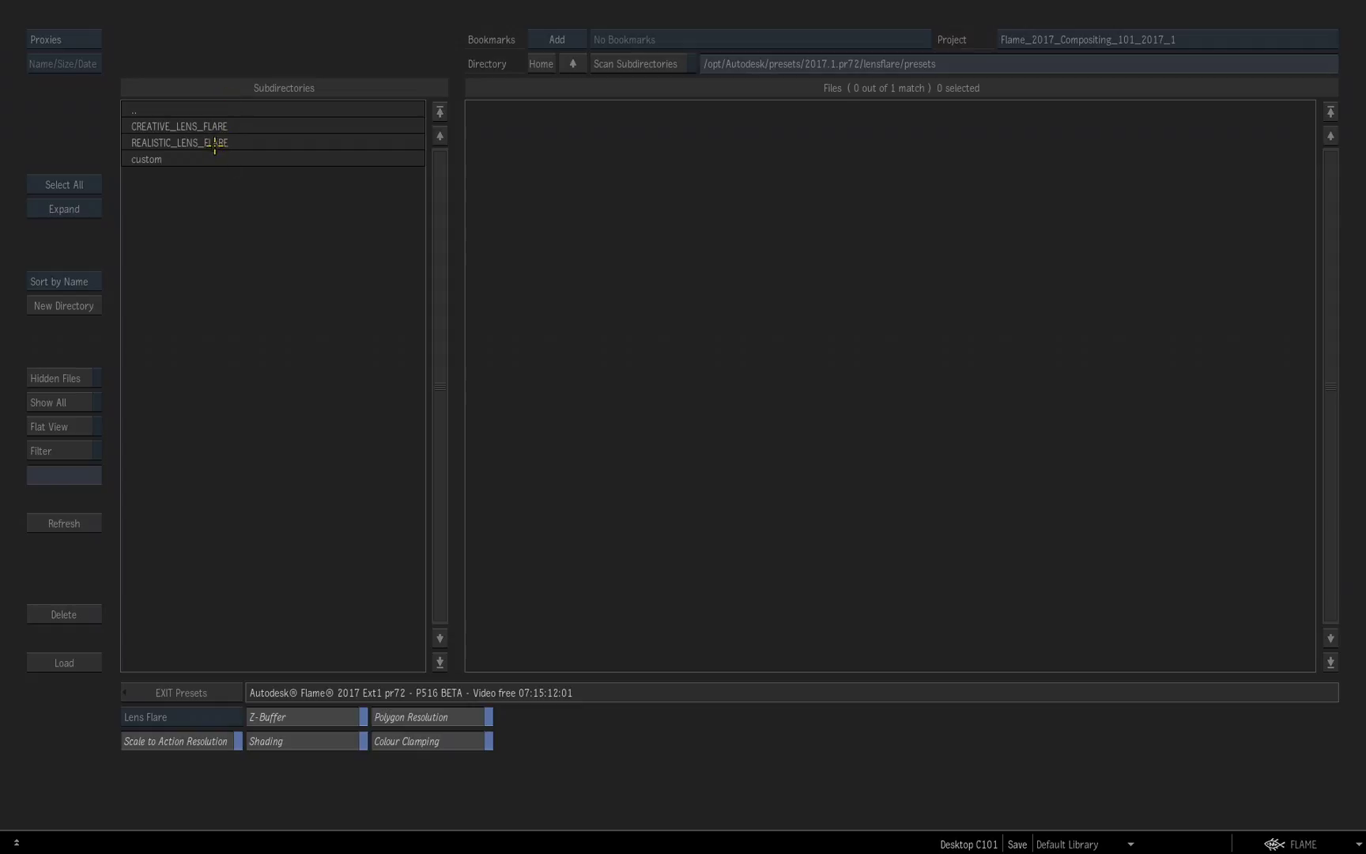
left_click(678, 63)
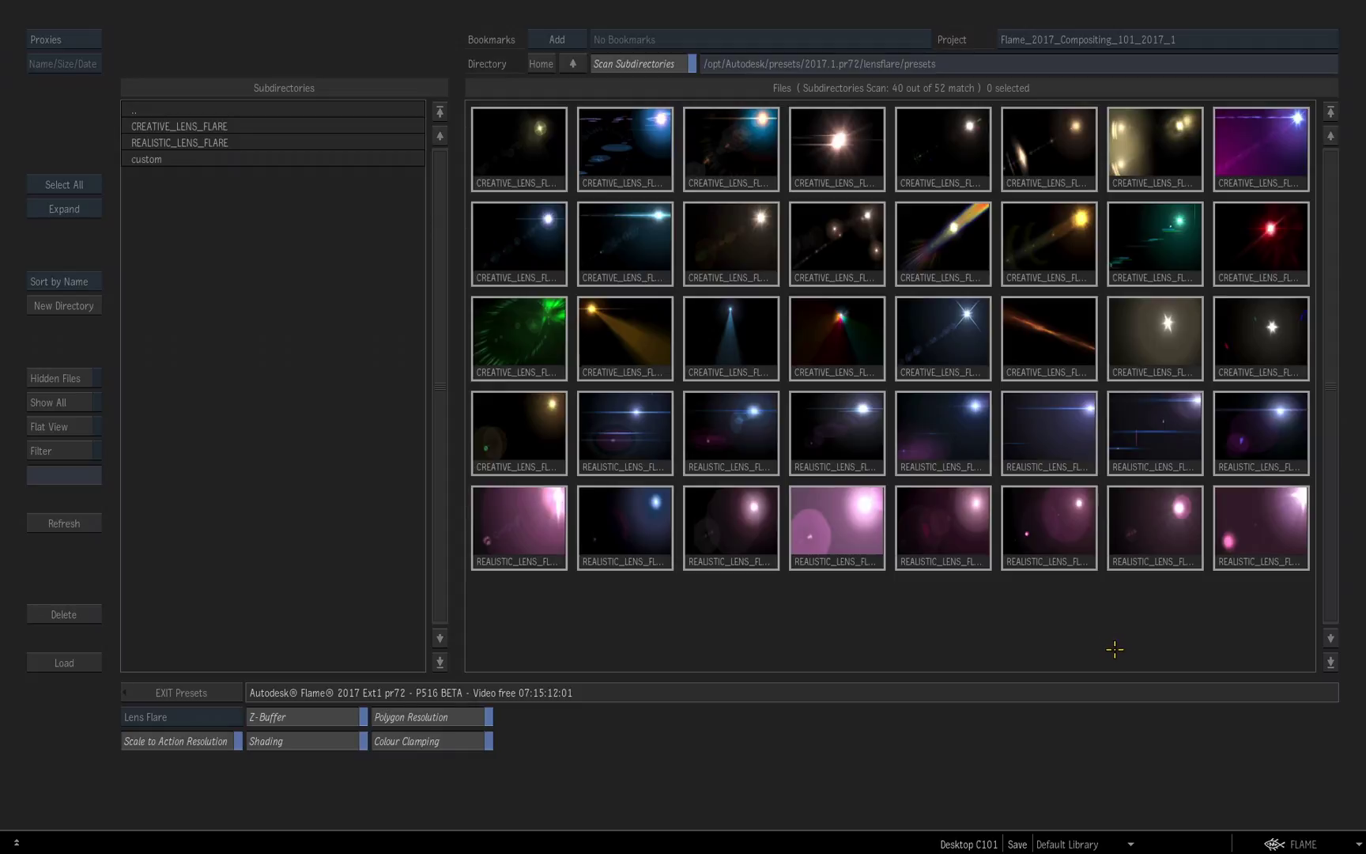
left_click(63, 39)
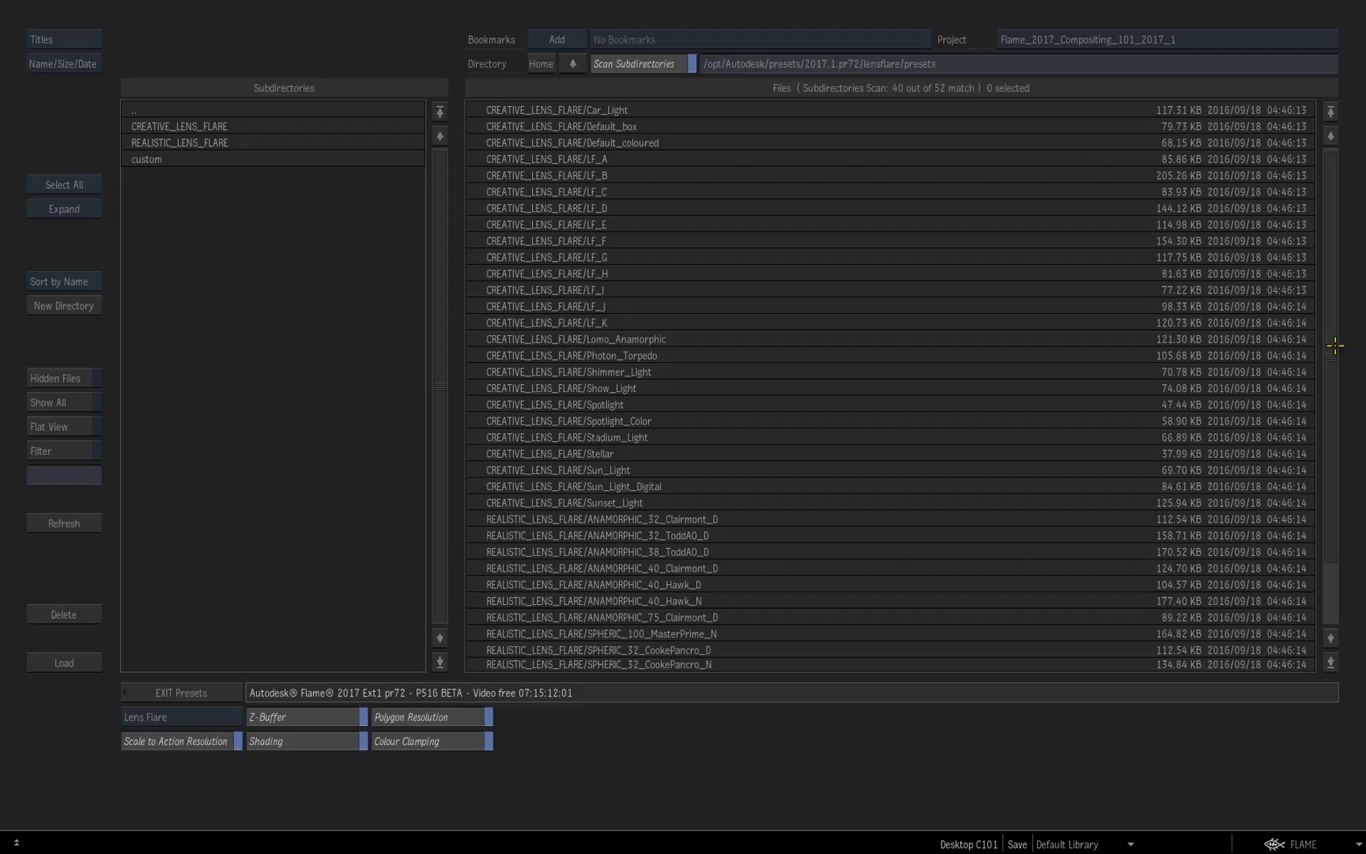
left_click_drag(1335, 346, 1362, 571)
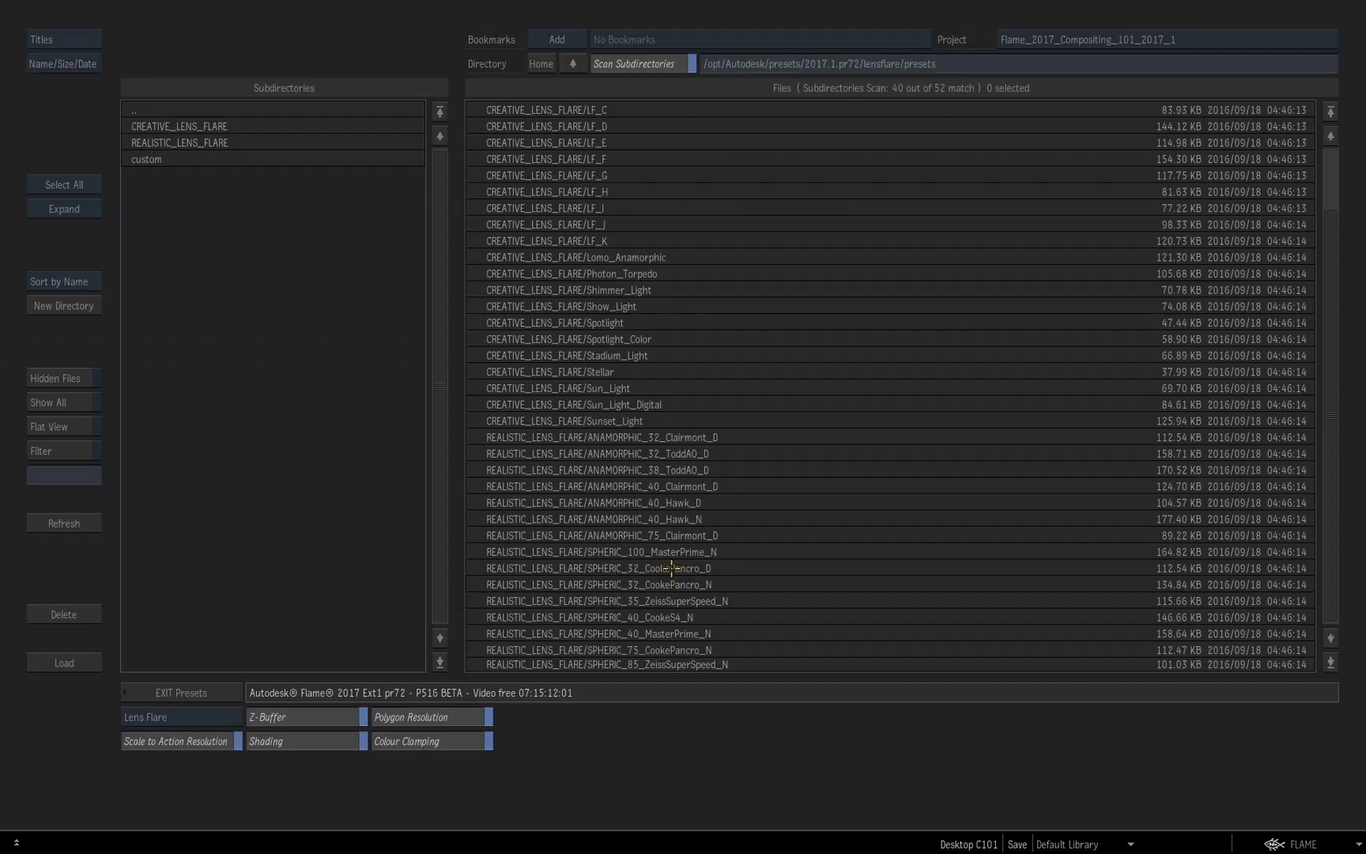
left_click(573, 567)
left_click(41, 663)
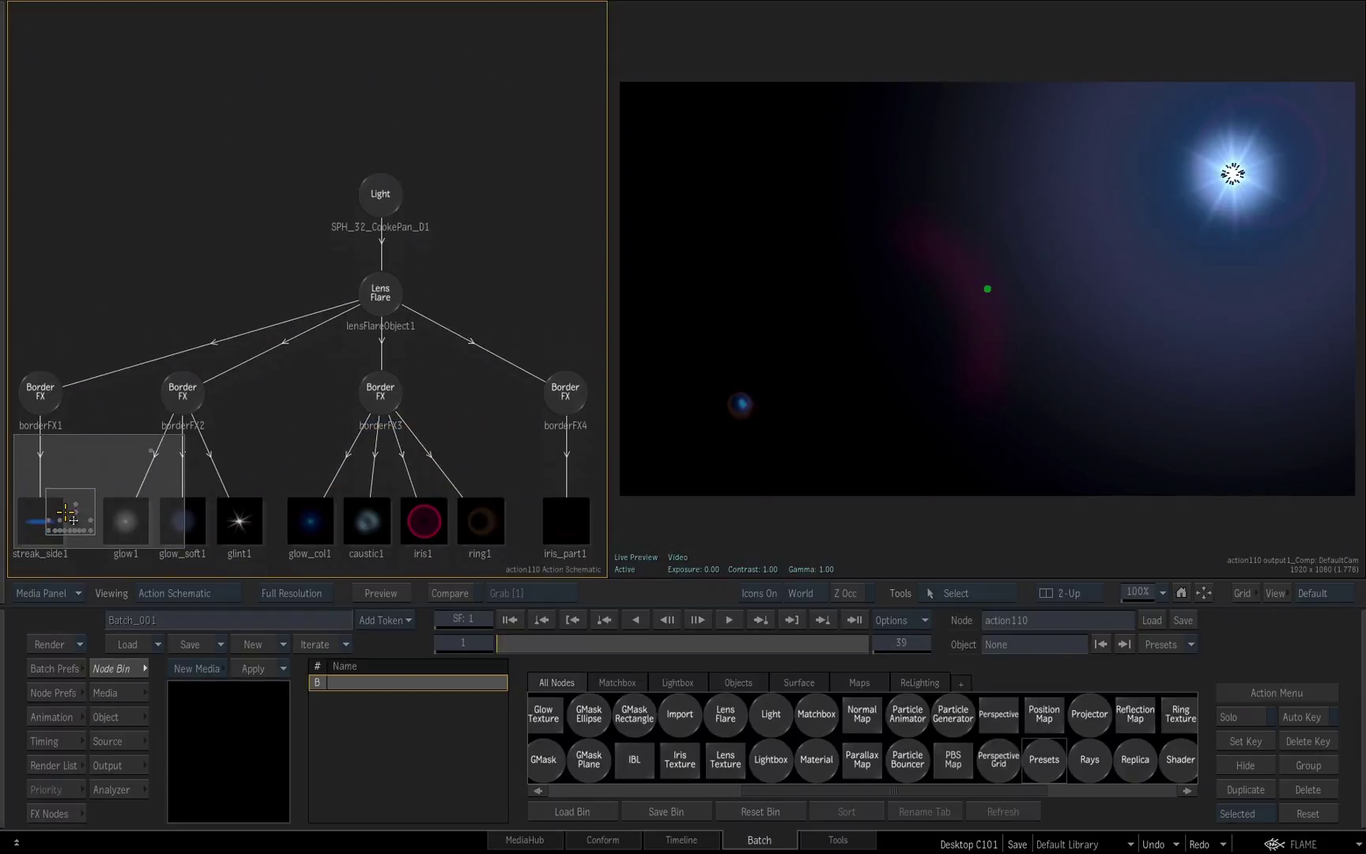
Zoom out the Action schematic, raise the light node, and inspect each flare element.
left_click_drag(425, 445, 381, 479)
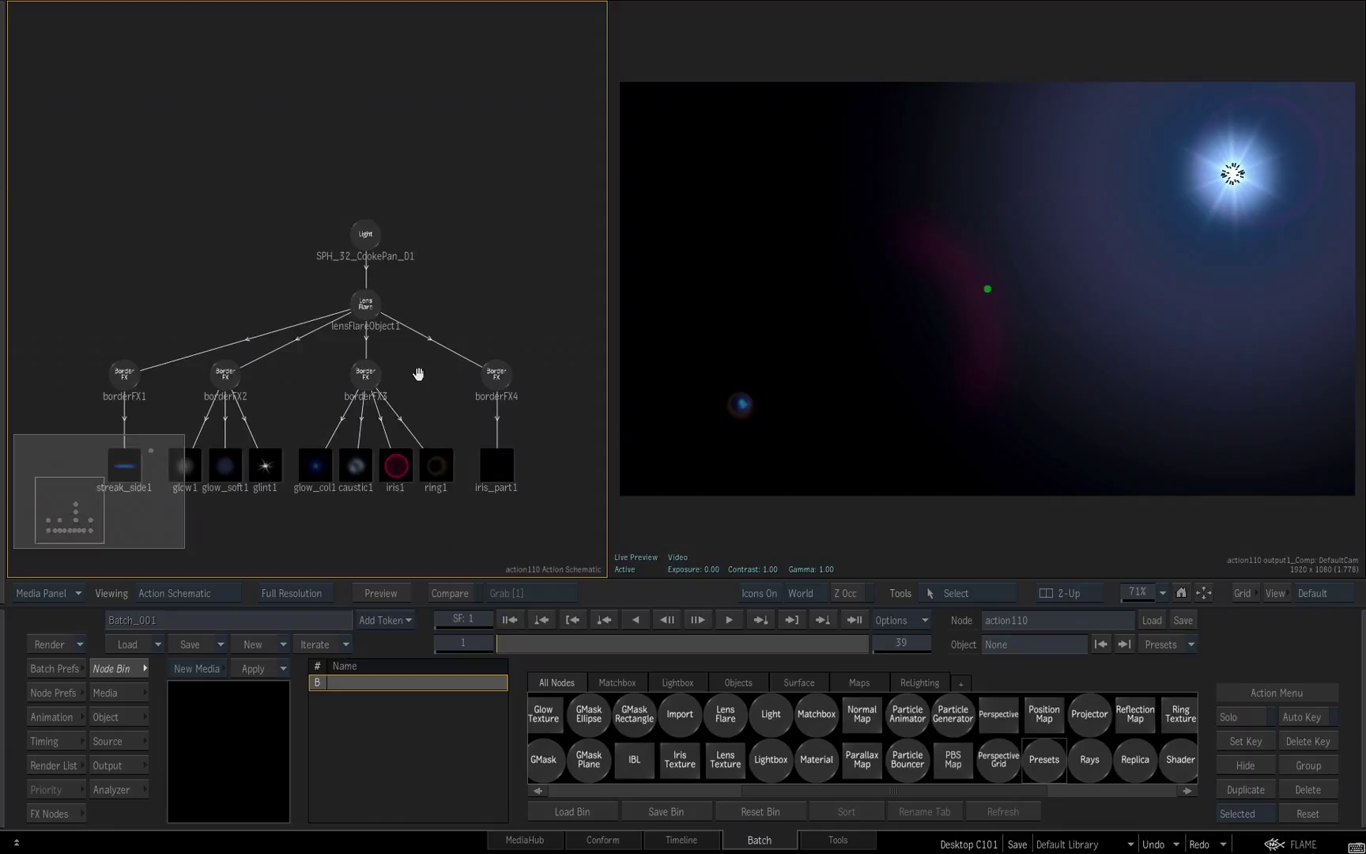
left_click_drag(418, 374, 416, 257)
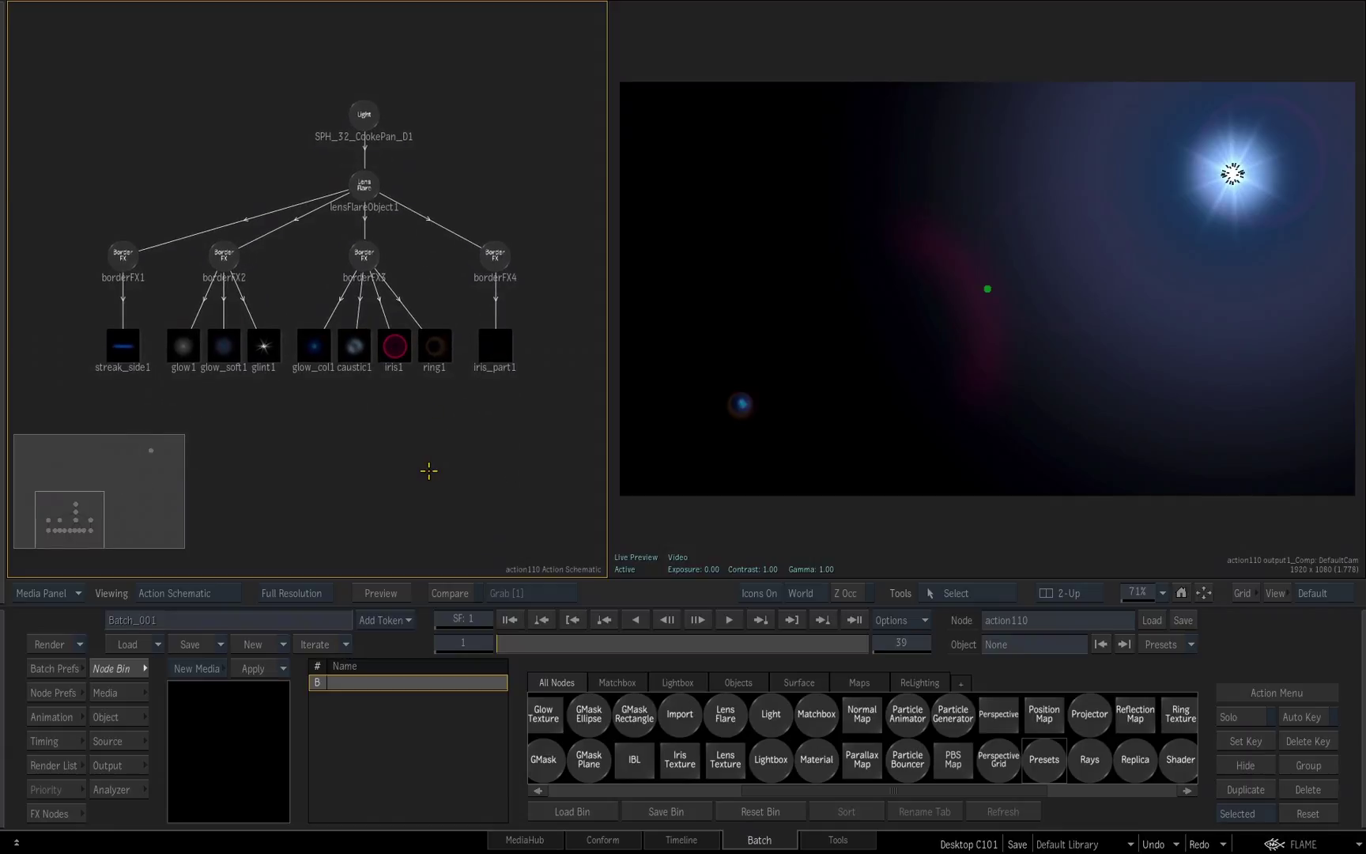
left_click(363, 115)
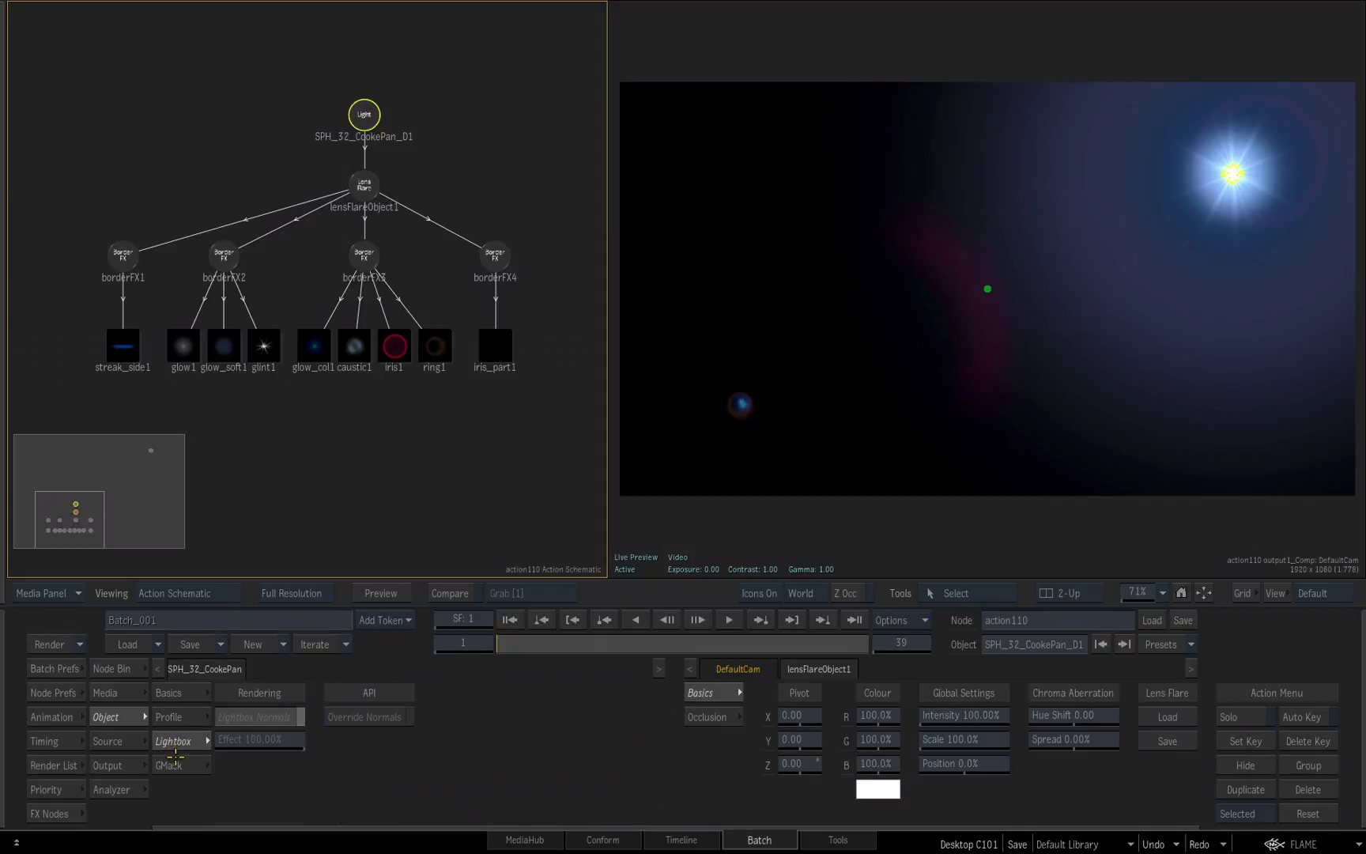
left_click_drag(364, 115, 362, 76)
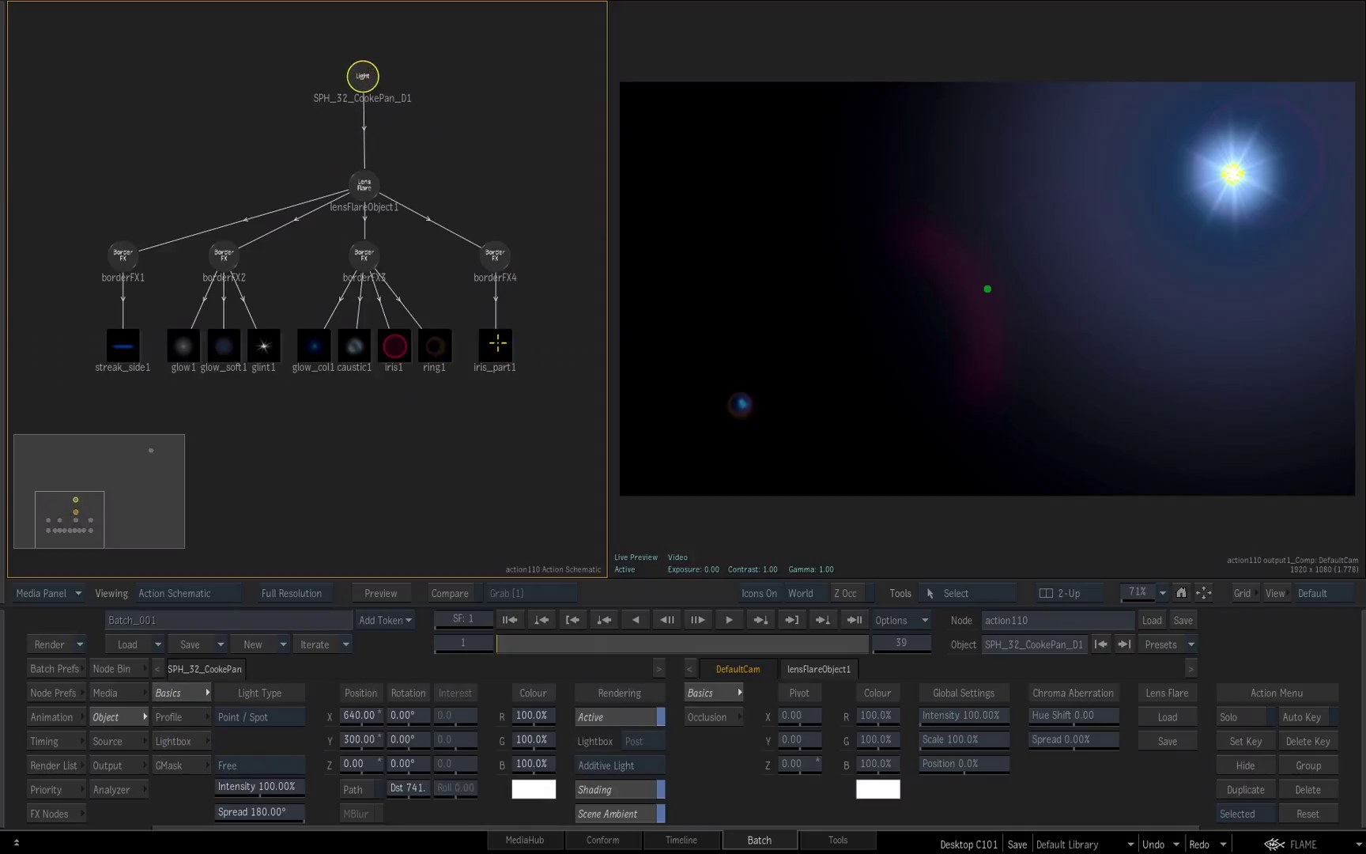
left_click(497, 343)
left_click(438, 348)
left_click(399, 347)
left_click(355, 344)
left_click(313, 341)
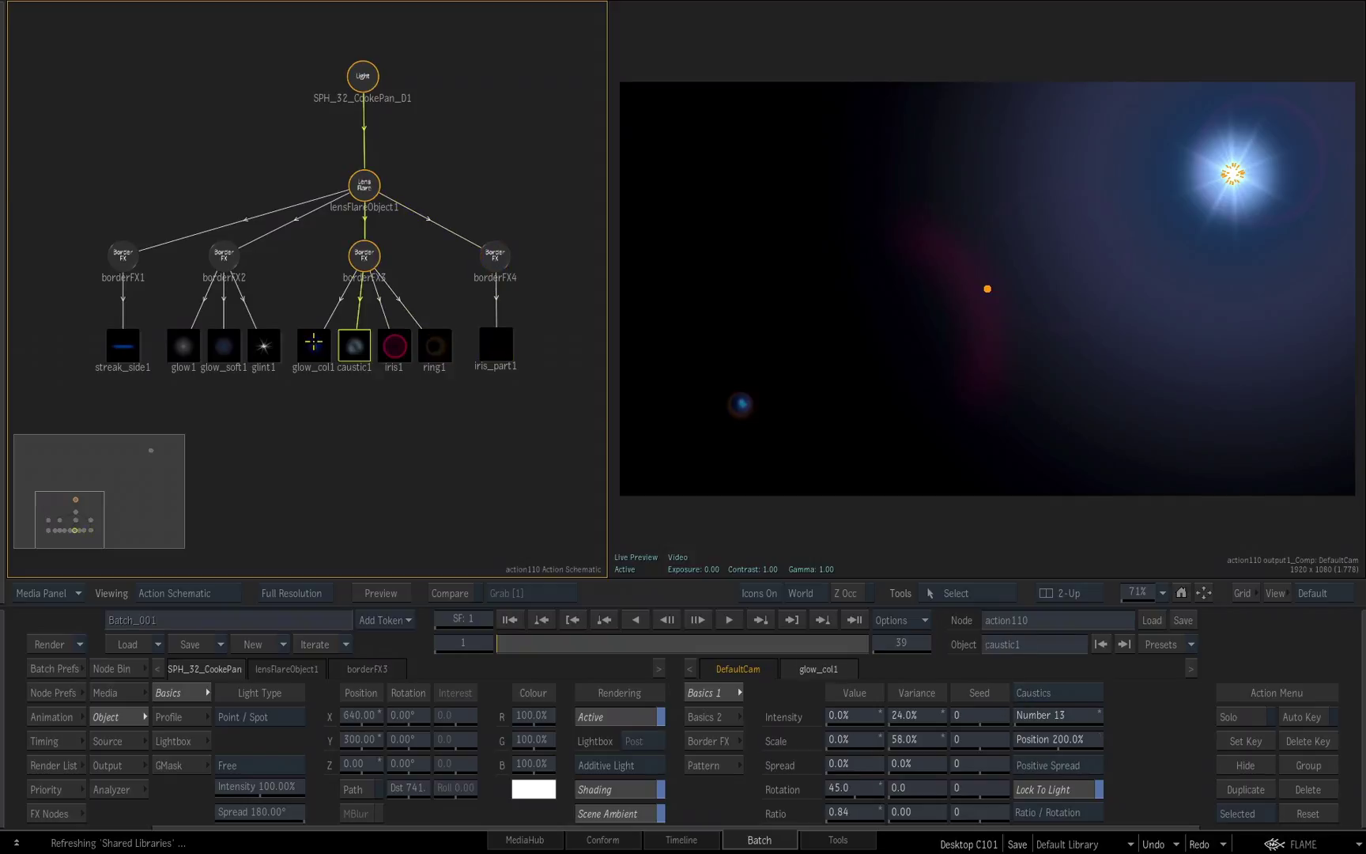
left_click(313, 343)
left_click(362, 76)
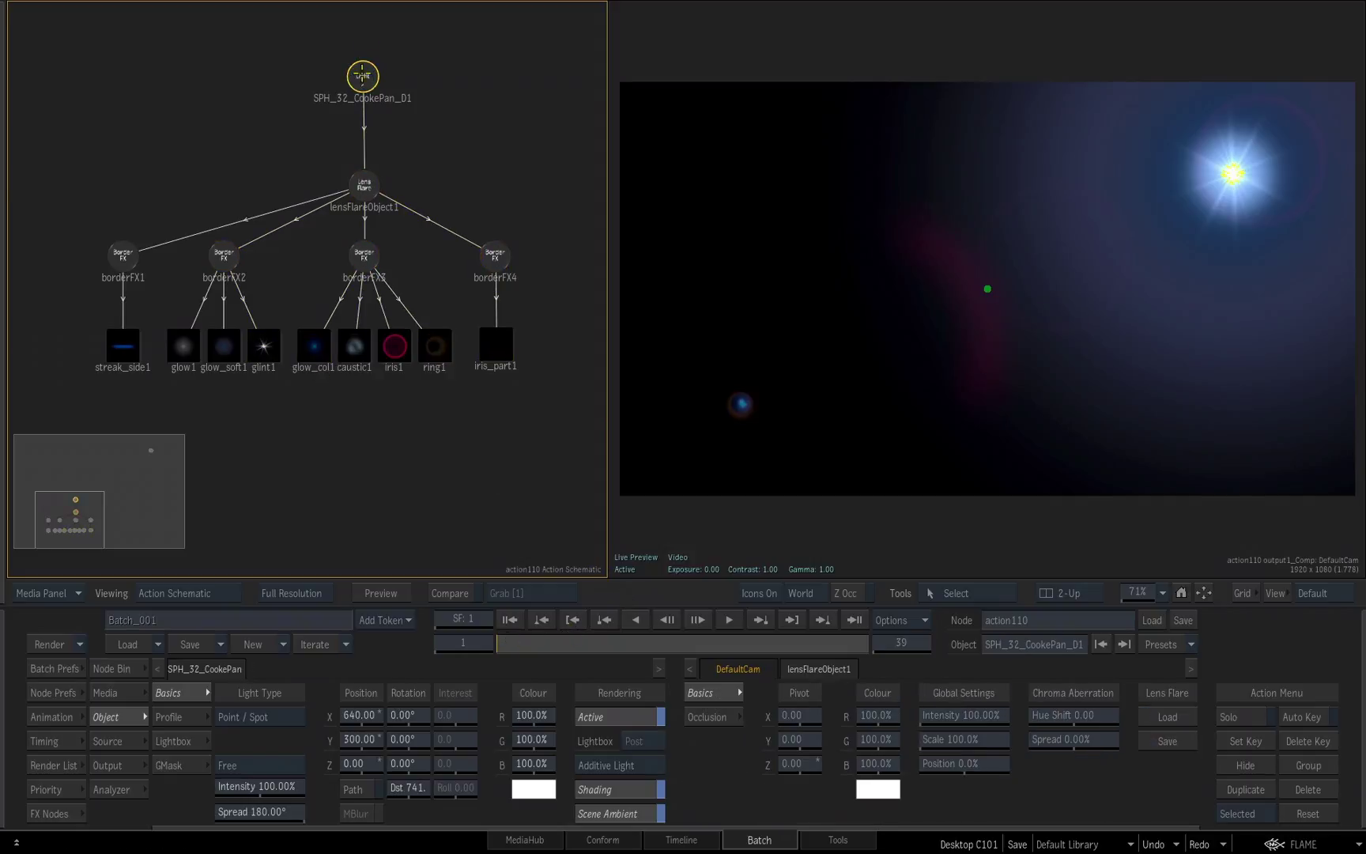
mouse_move(362, 76)
left_mouse_down()
mouse_move(351, 77)
mouse_move(366, 61)
left_mouse_up()
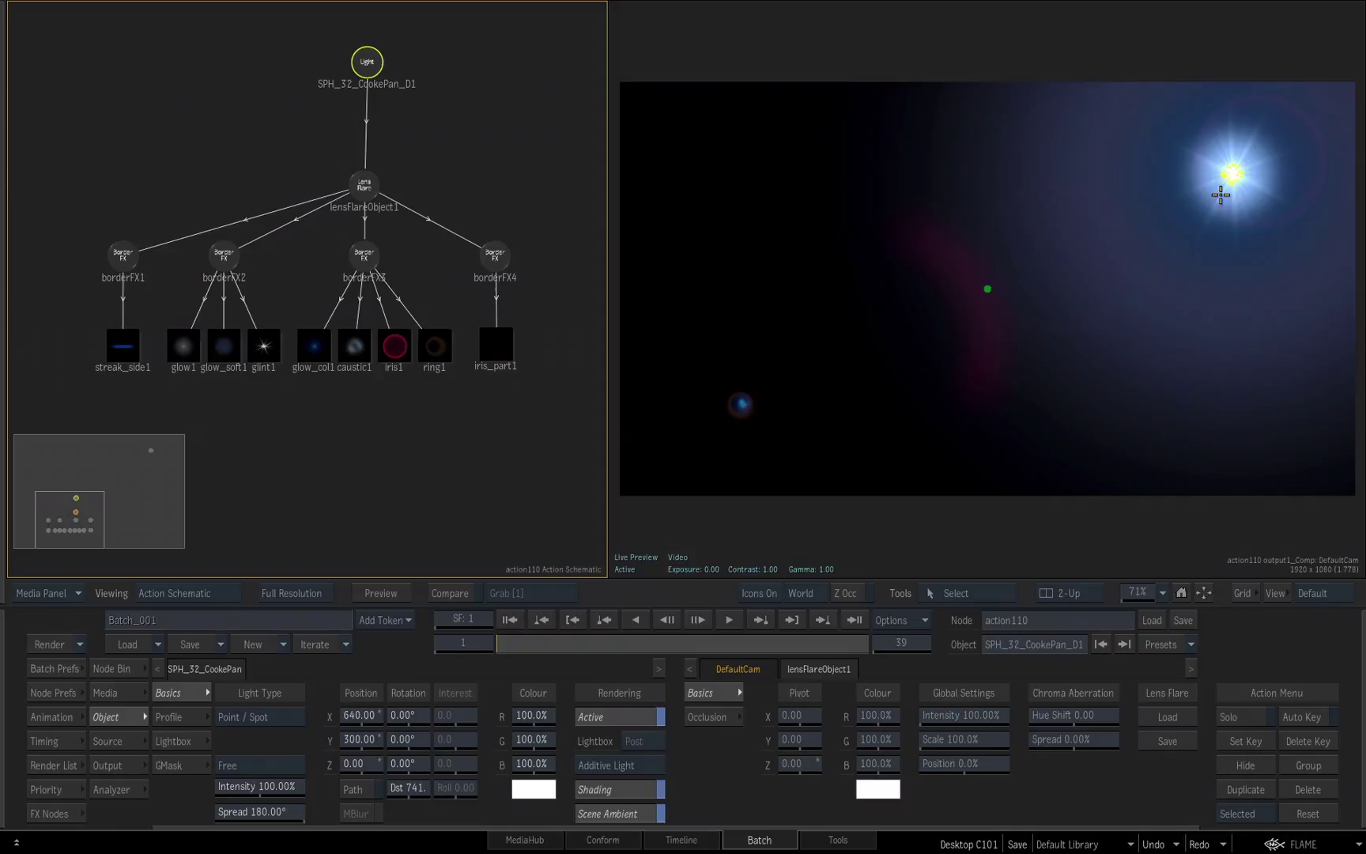
Place the flare light at 666, 320.43 and offset the lens flare centre left and down.
mouse_move(1220, 190)
left_mouse_down()
mouse_move(677, 202)
mouse_move(695, 459)
mouse_move(1205, 228)
mouse_move(863, 156)
mouse_move(1038, 135)
mouse_move(1131, 524)
mouse_move(986, 147)
mouse_move(1263, 143)
mouse_move(1238, 171)
left_mouse_up()
left_click(991, 289)
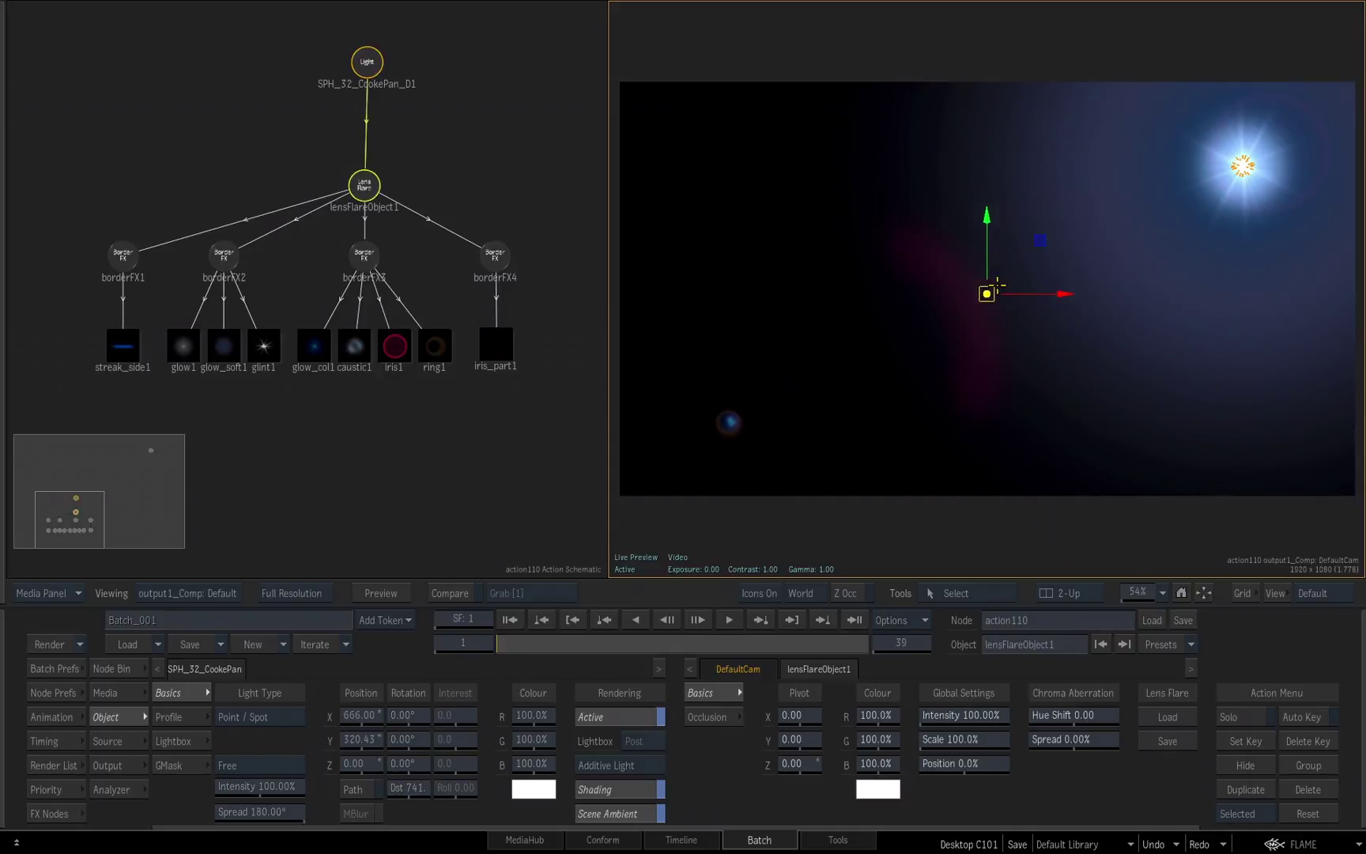
mouse_move(997, 283)
left_mouse_down()
mouse_move(1225, 231)
mouse_move(909, 296)
mouse_move(1146, 257)
mouse_move(936, 302)
mouse_move(1030, 251)
mouse_move(993, 288)
left_mouse_up()
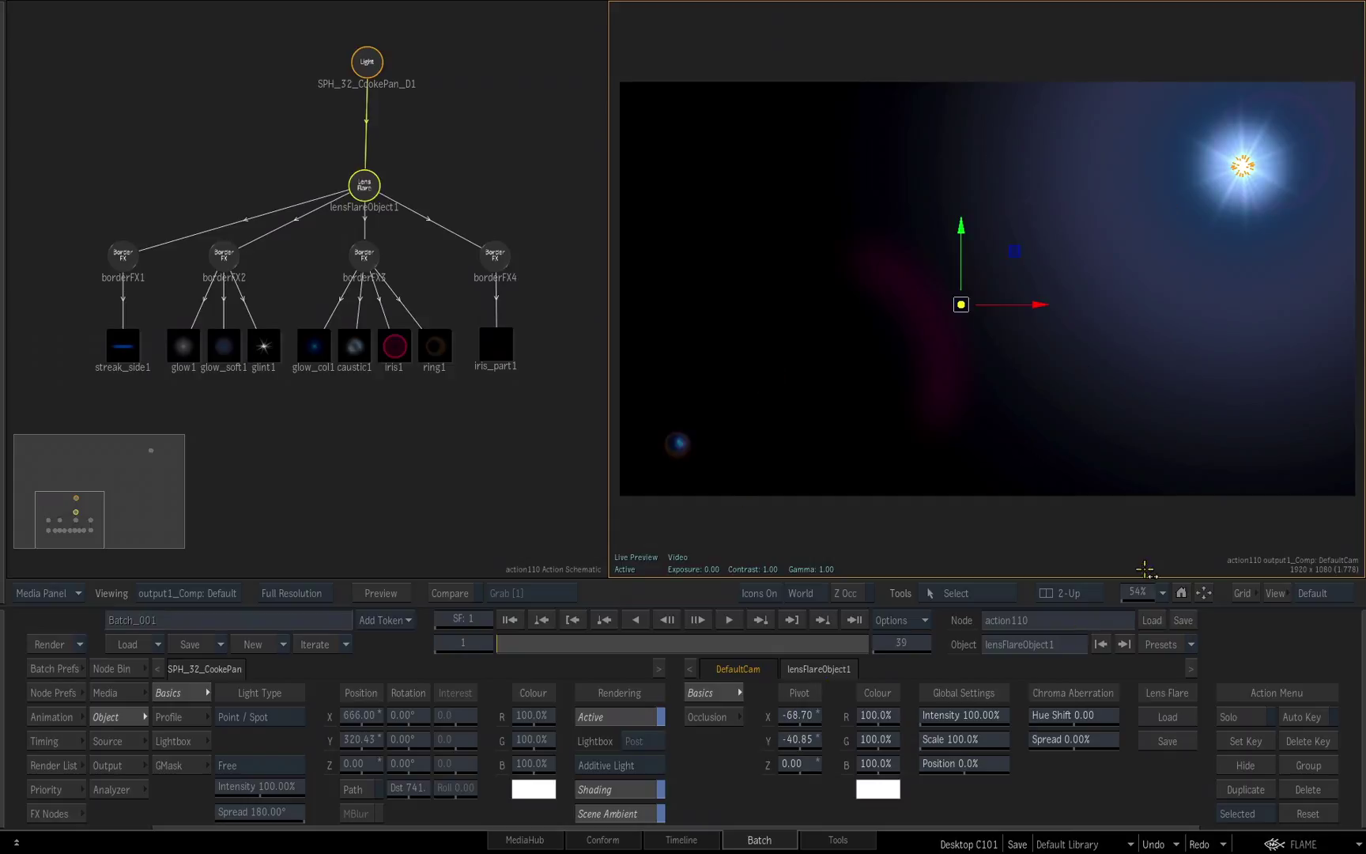
left_click(396, 345)
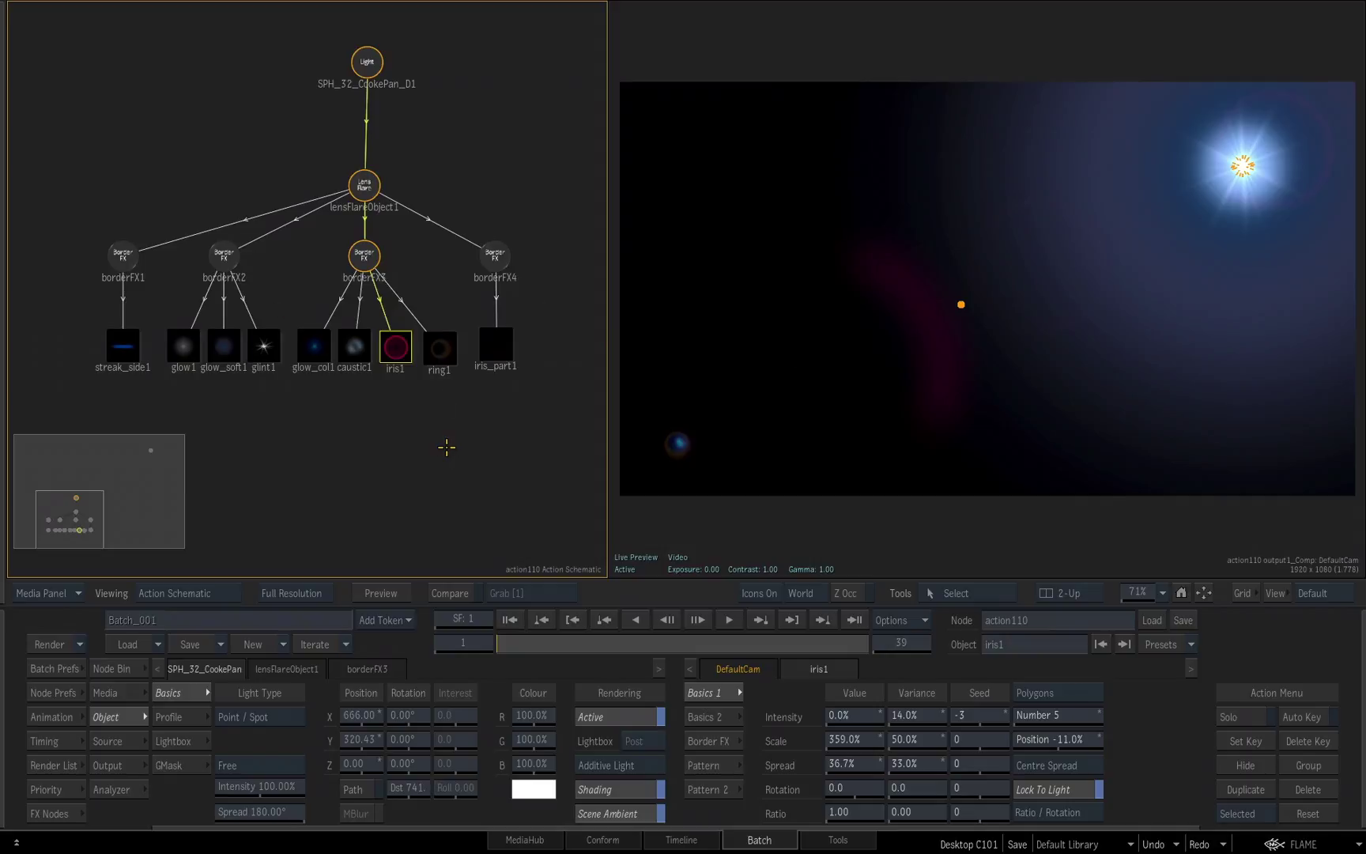
Nudge the iris_part1 flare element and hide it.
left_click(506, 348)
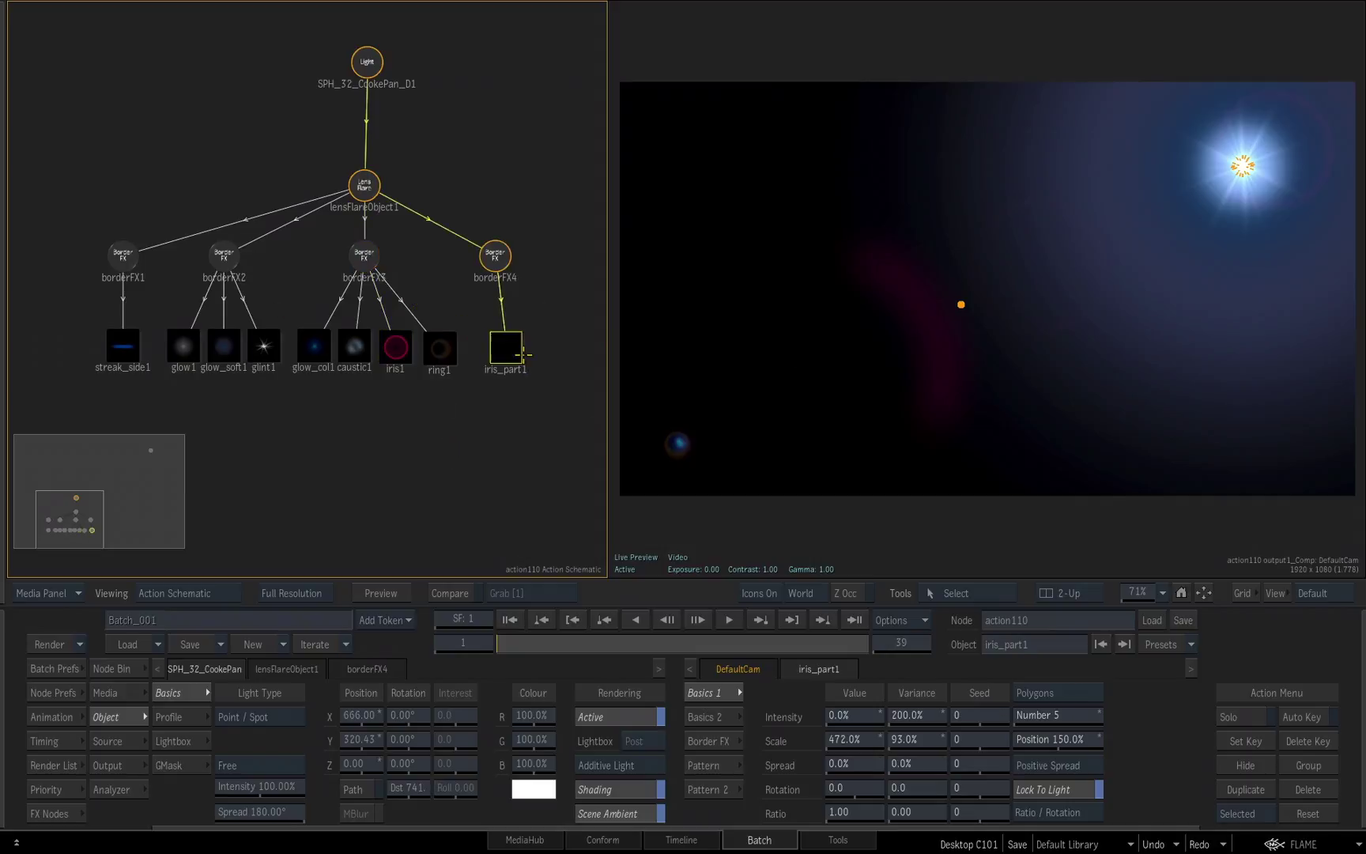
left_click_drag(506, 350, 503, 347)
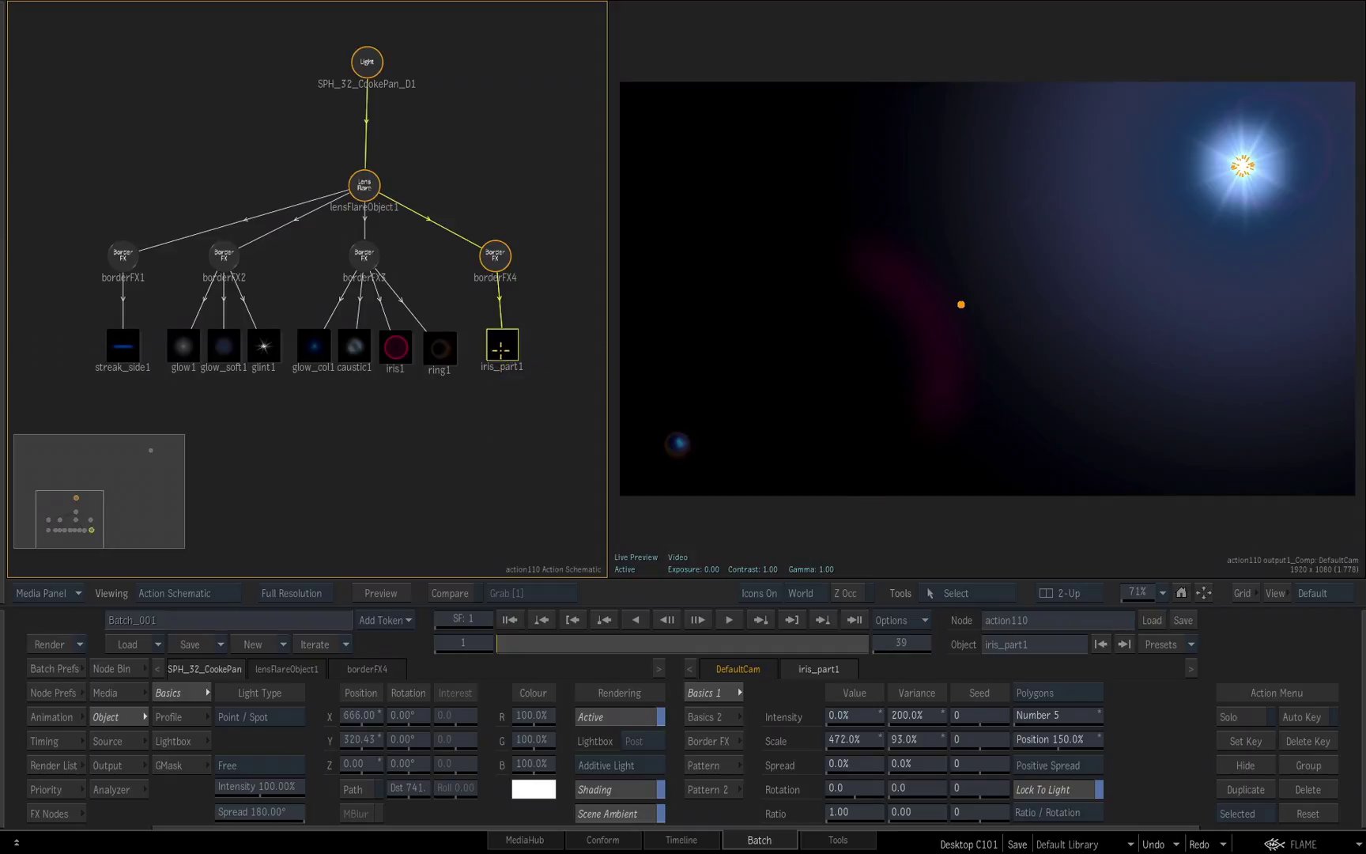
key("shift+h")
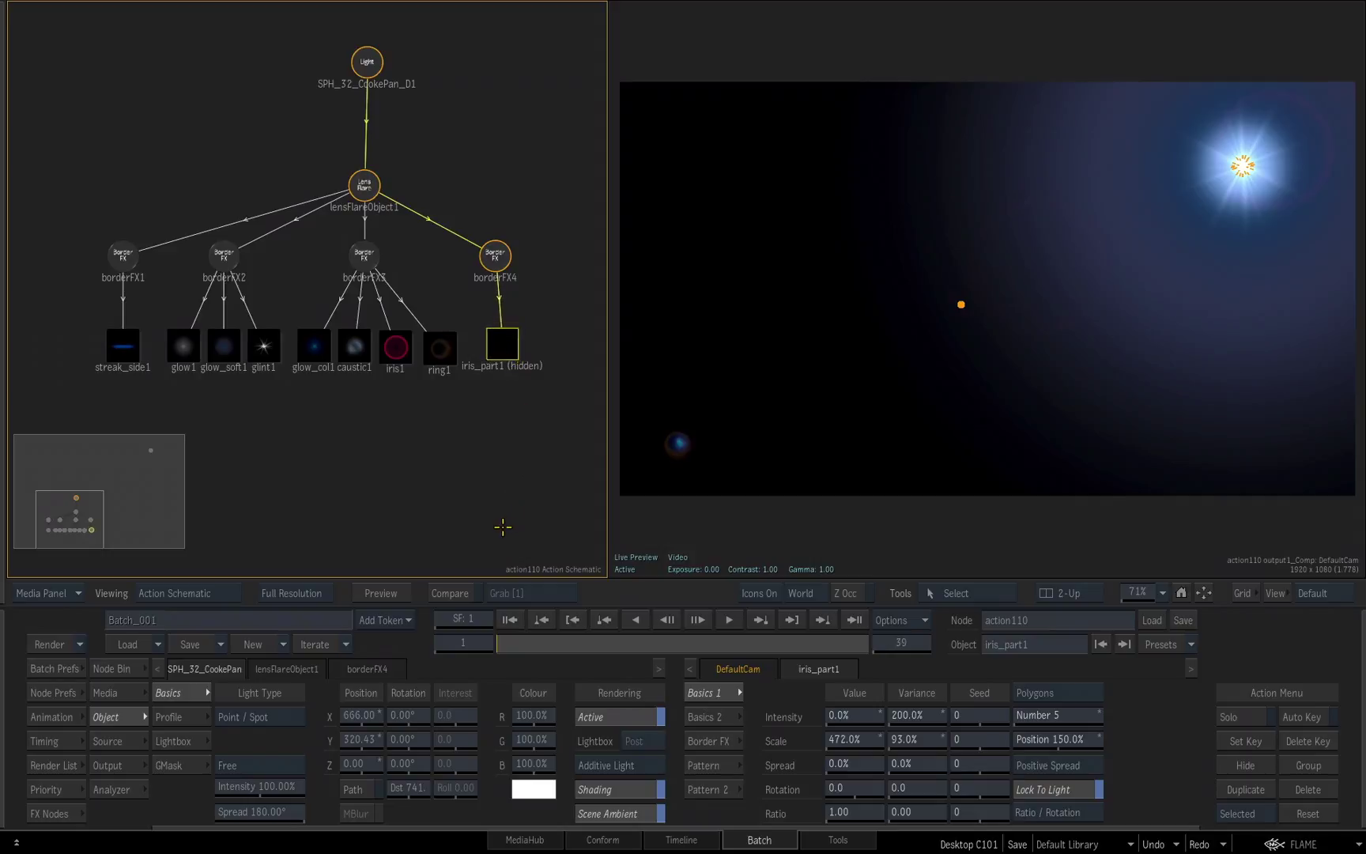
Drag the borderFX3 branch with glow_col1, caustic1, iris1 and ring1 far down, out of the way.
left_click(310, 345)
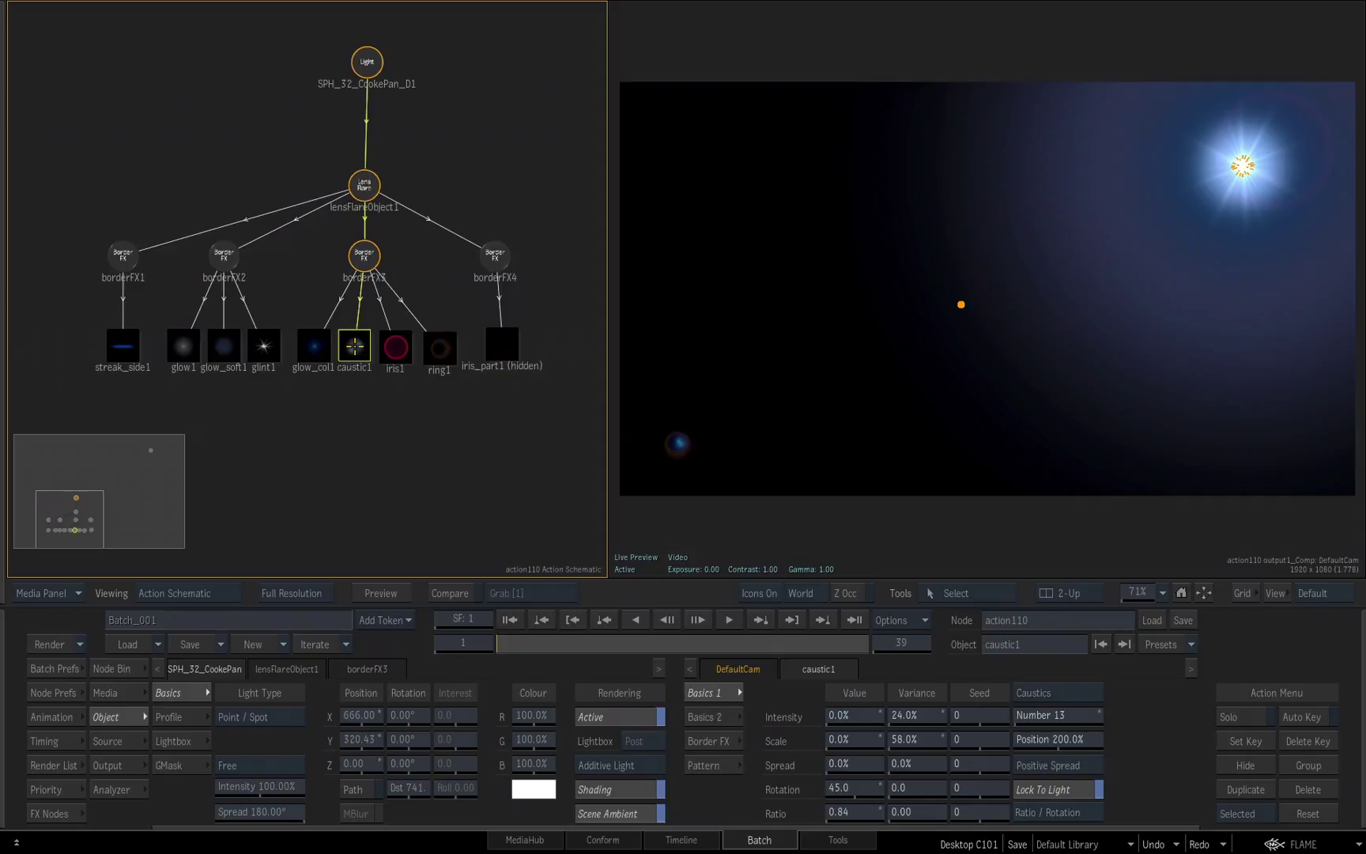
left_click(396, 348)
left_click(444, 351)
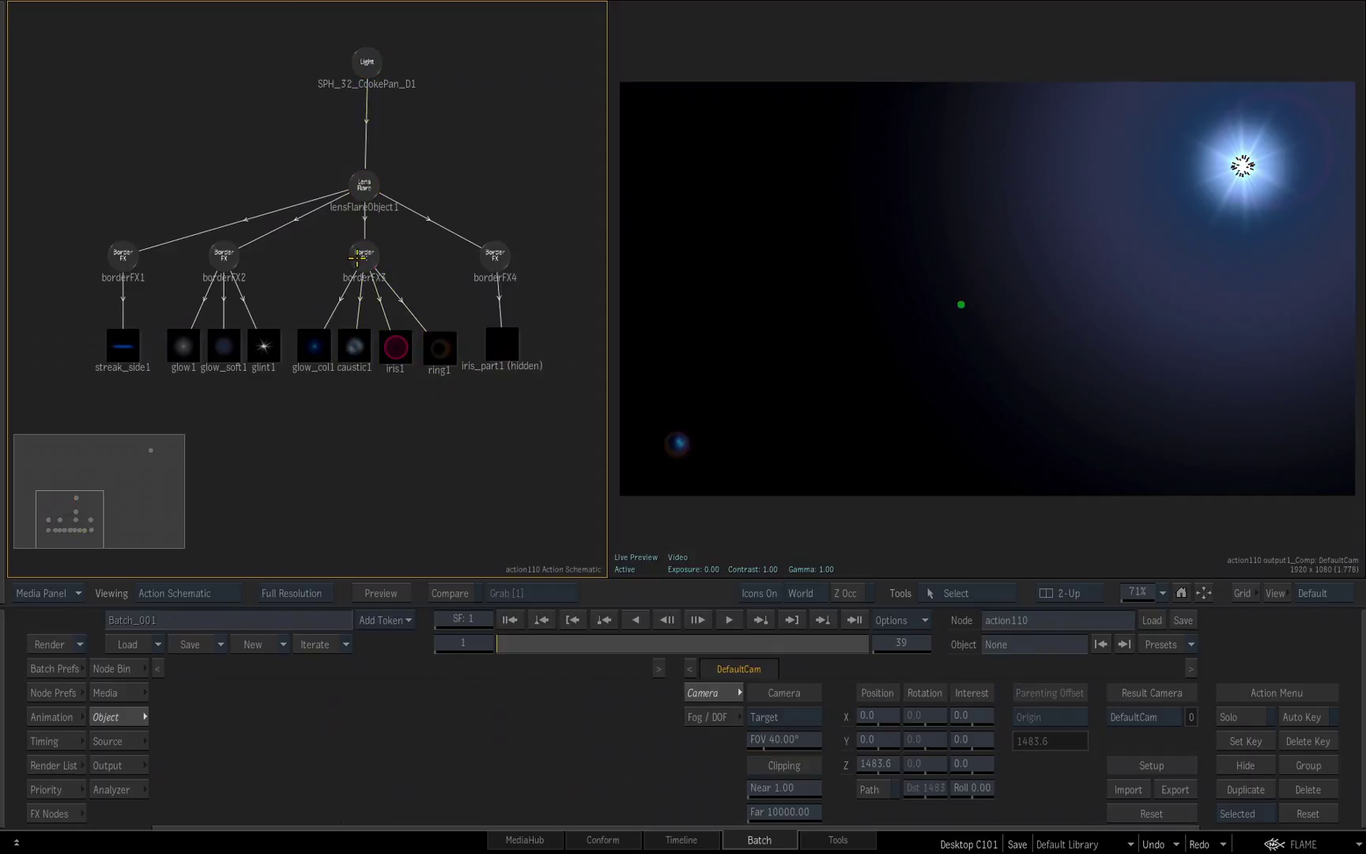
left_click_drag(363, 256, 352, 357)
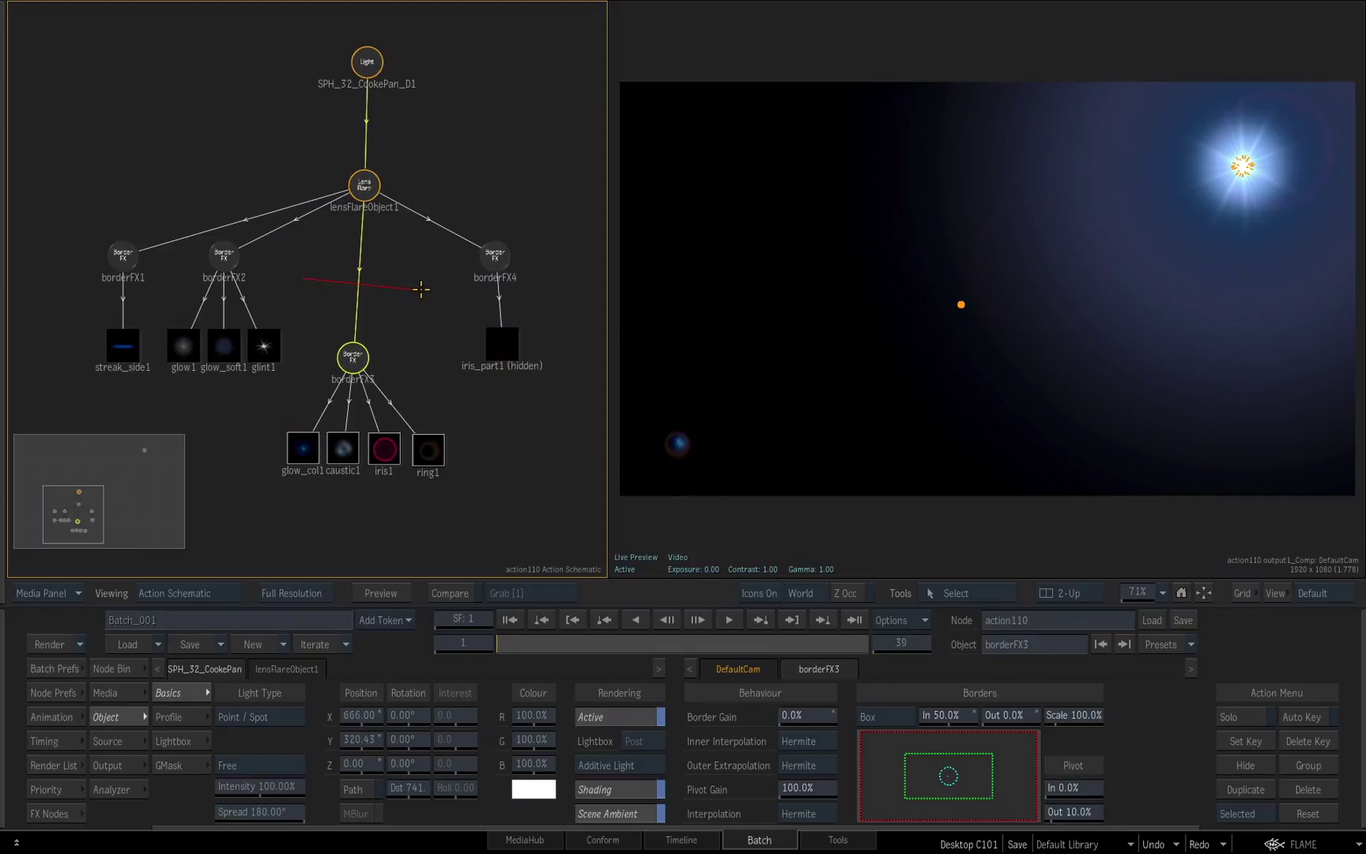
left_click(515, 406)
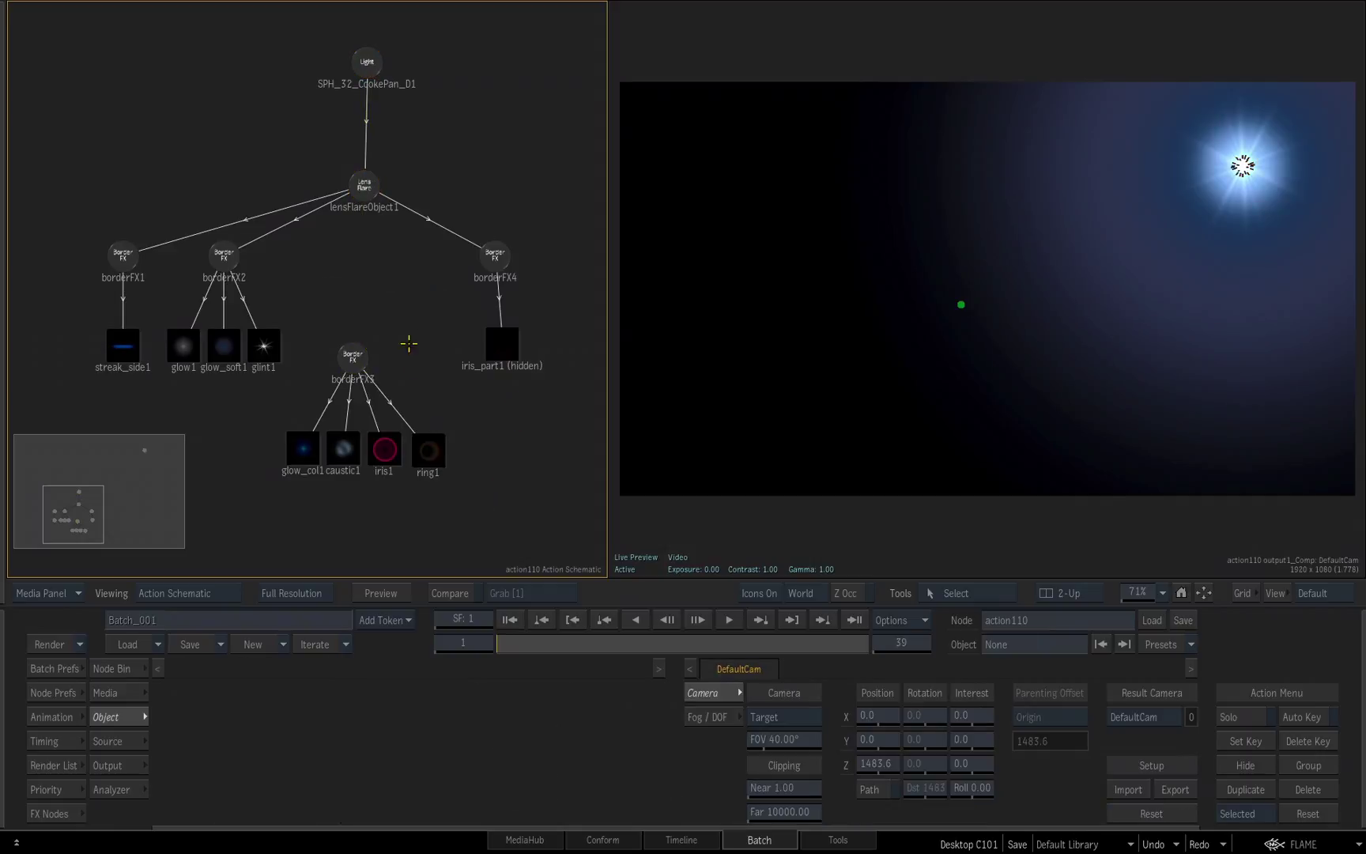
left_click_drag(352, 357, 378, 850)
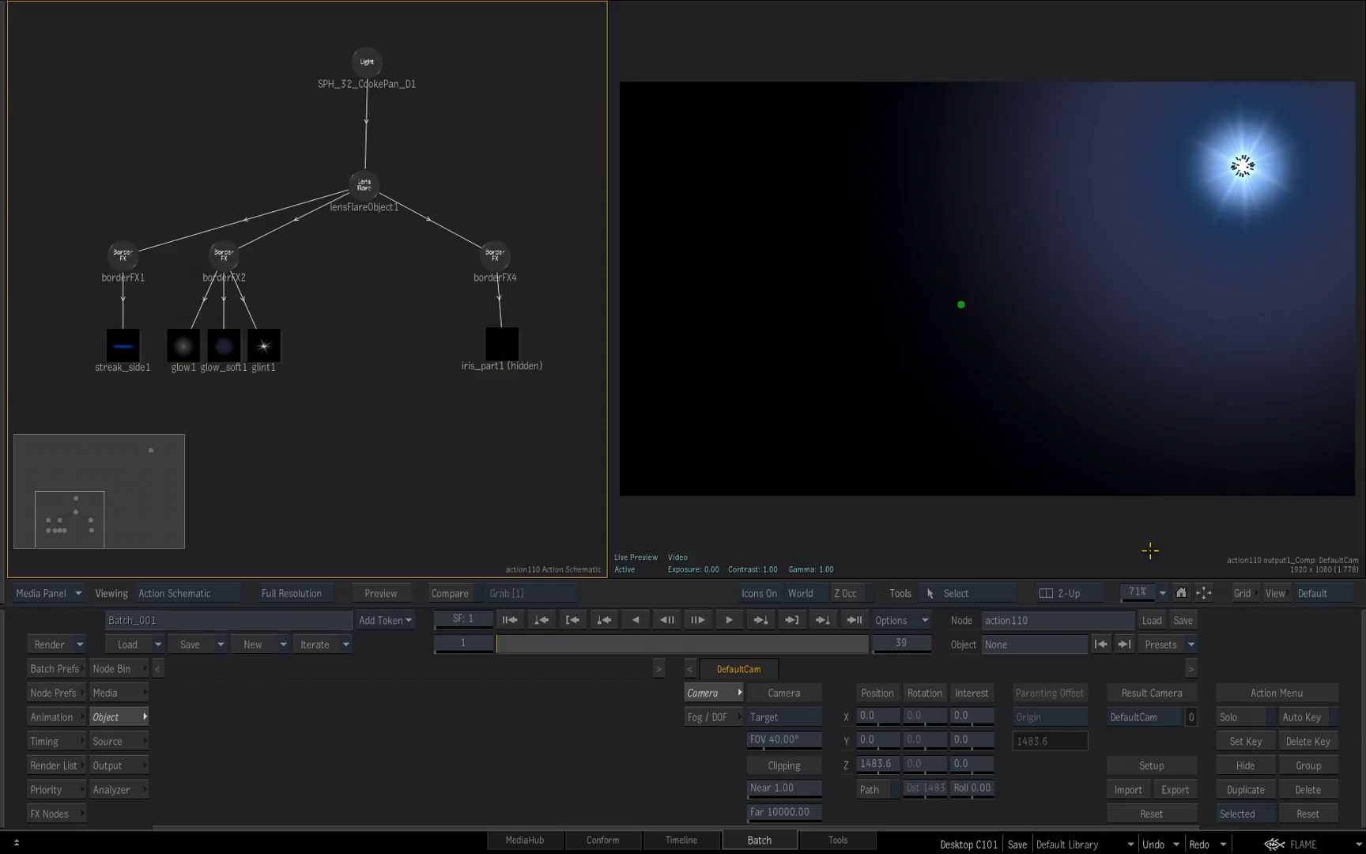
left_click_drag(370, 64, 372, 54)
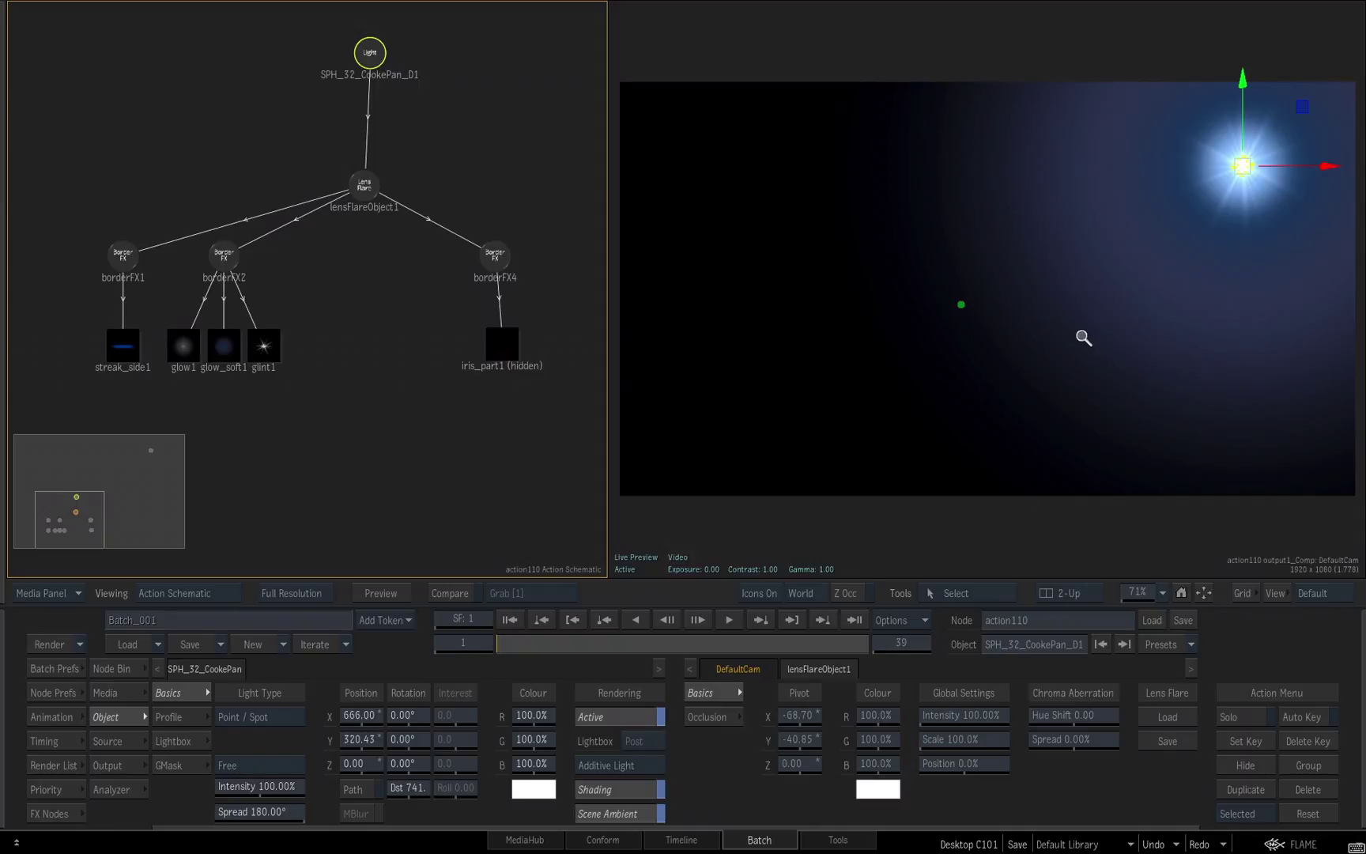
With Auto Key on, keyframe the light moving into the top-right corner across frames 15–39.
left_click_drag(1084, 338, 1007, 376)
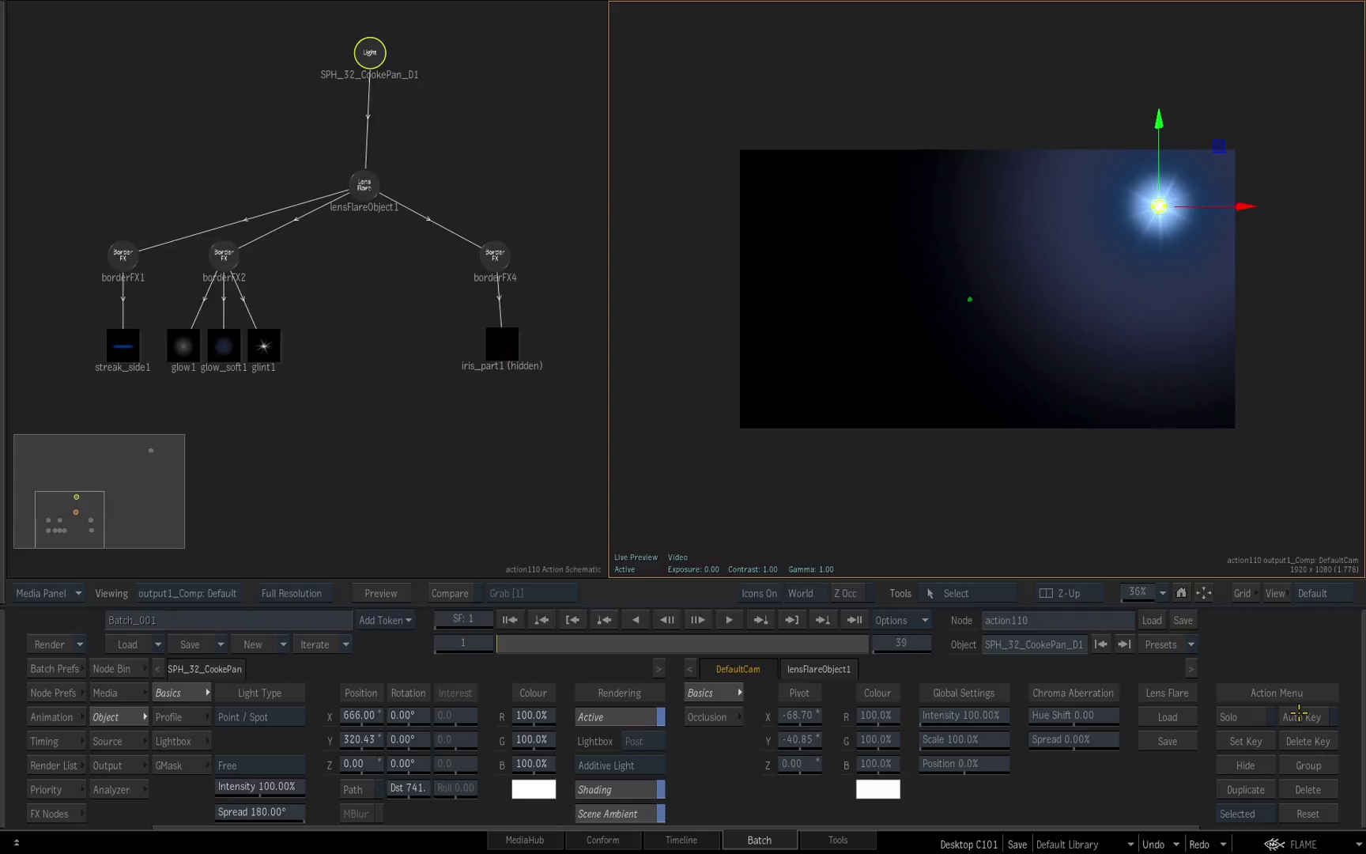
left_click(1299, 715)
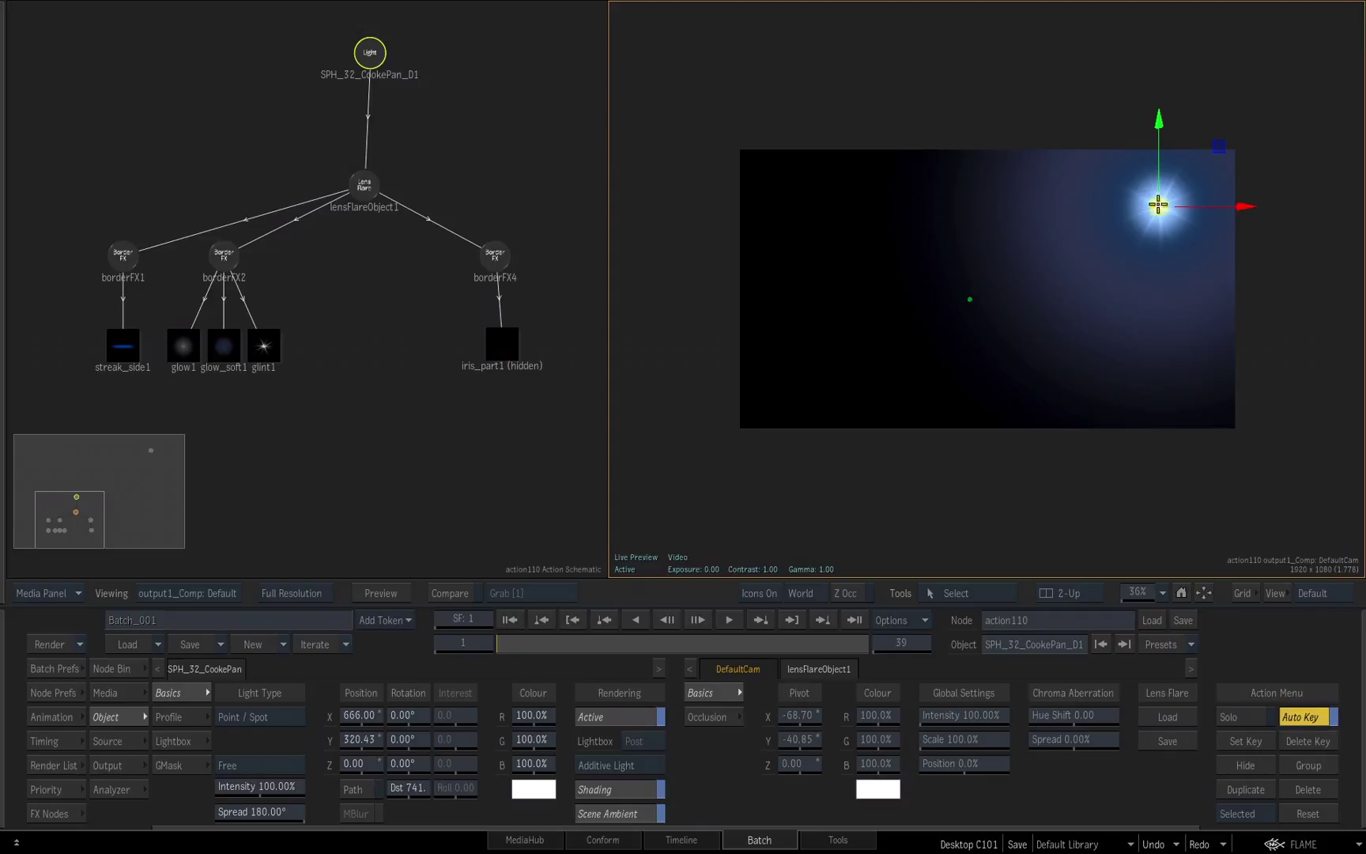
left_click_drag(1162, 201, 1266, 124)
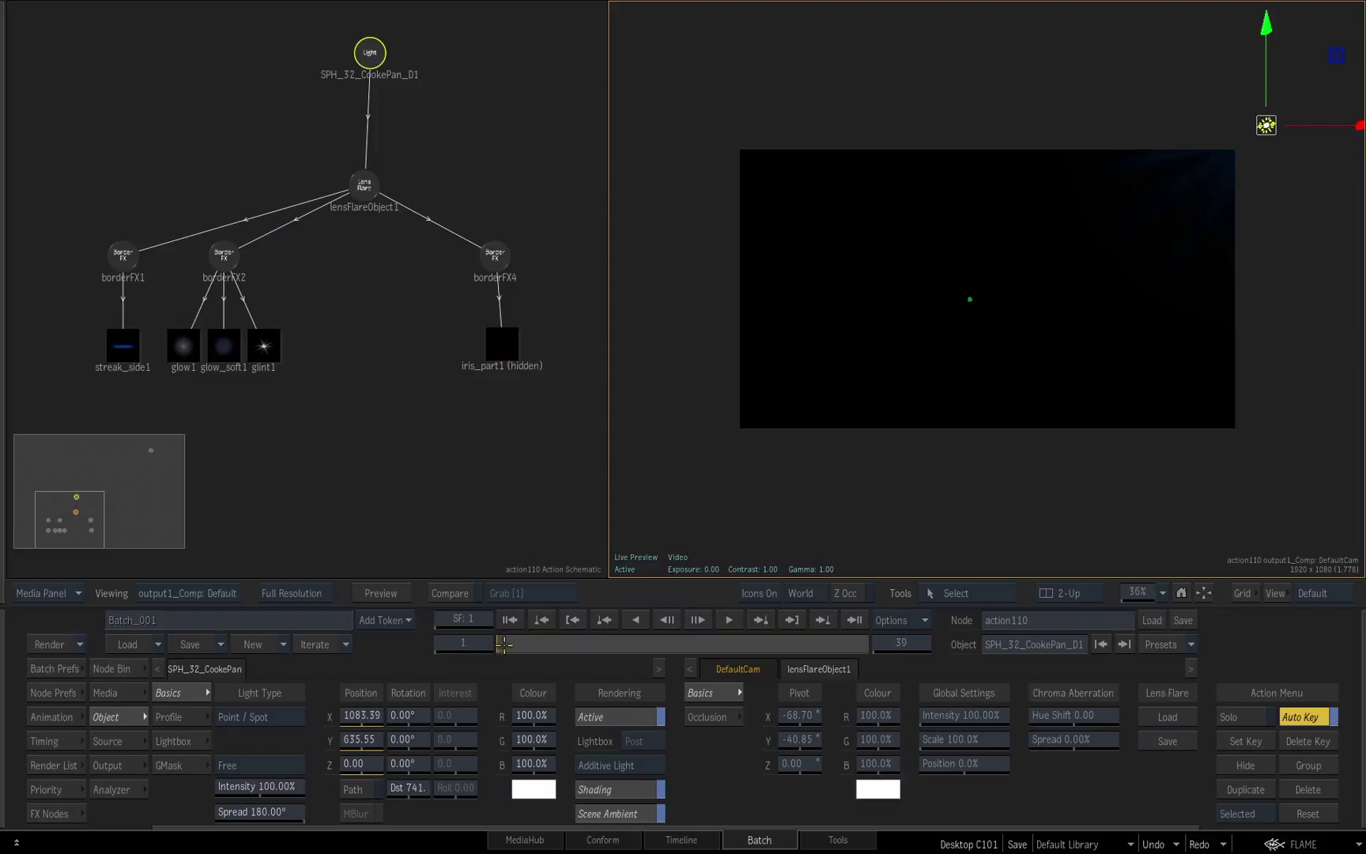
left_click_drag(563, 637, 656, 635)
left_click_drag(1257, 128, 1270, 125)
left_click_drag(684, 648, 747, 639)
left_click_drag(1270, 120, 1270, 199)
left_click_drag(752, 641, 798, 641)
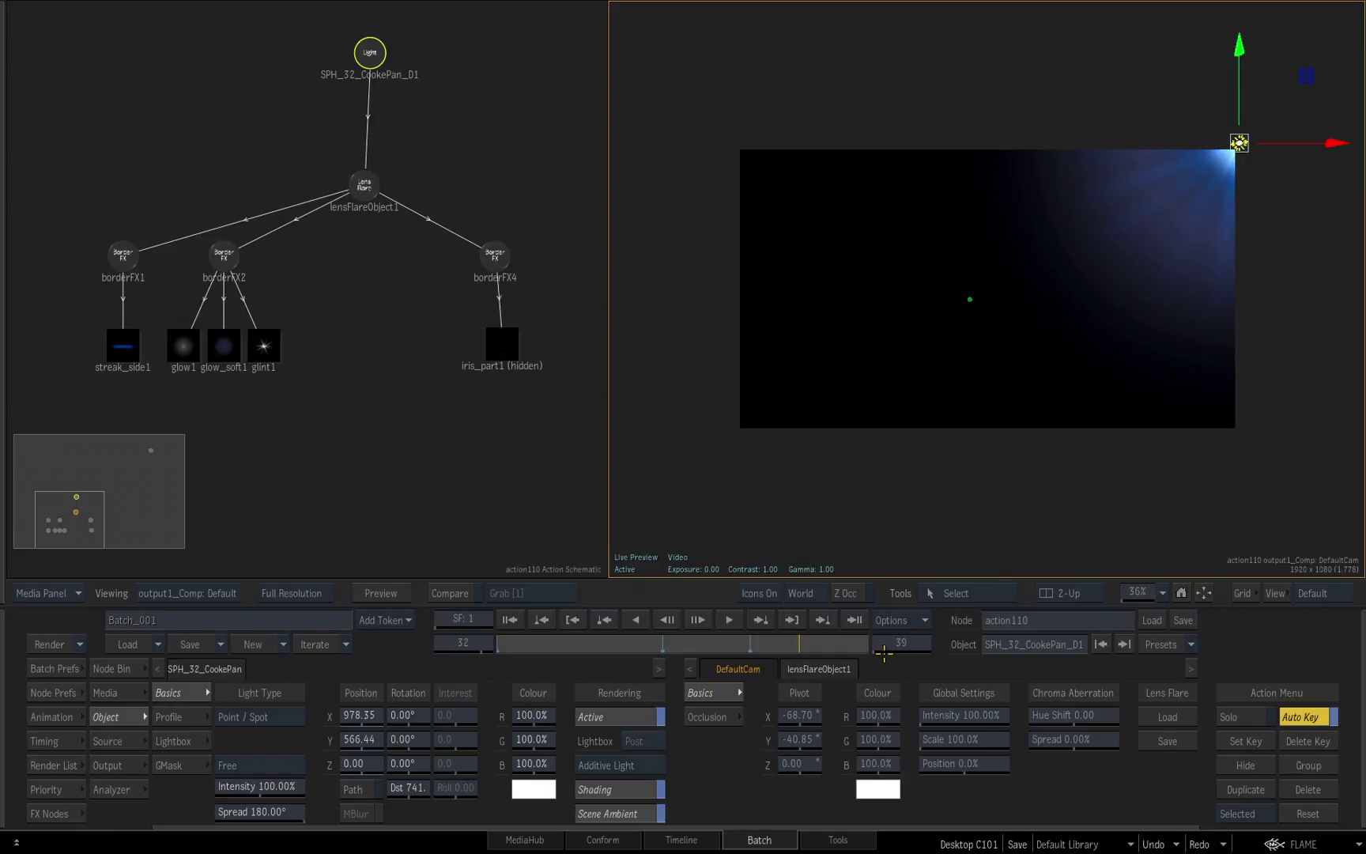
left_click_drag(1238, 142, 1243, 139)
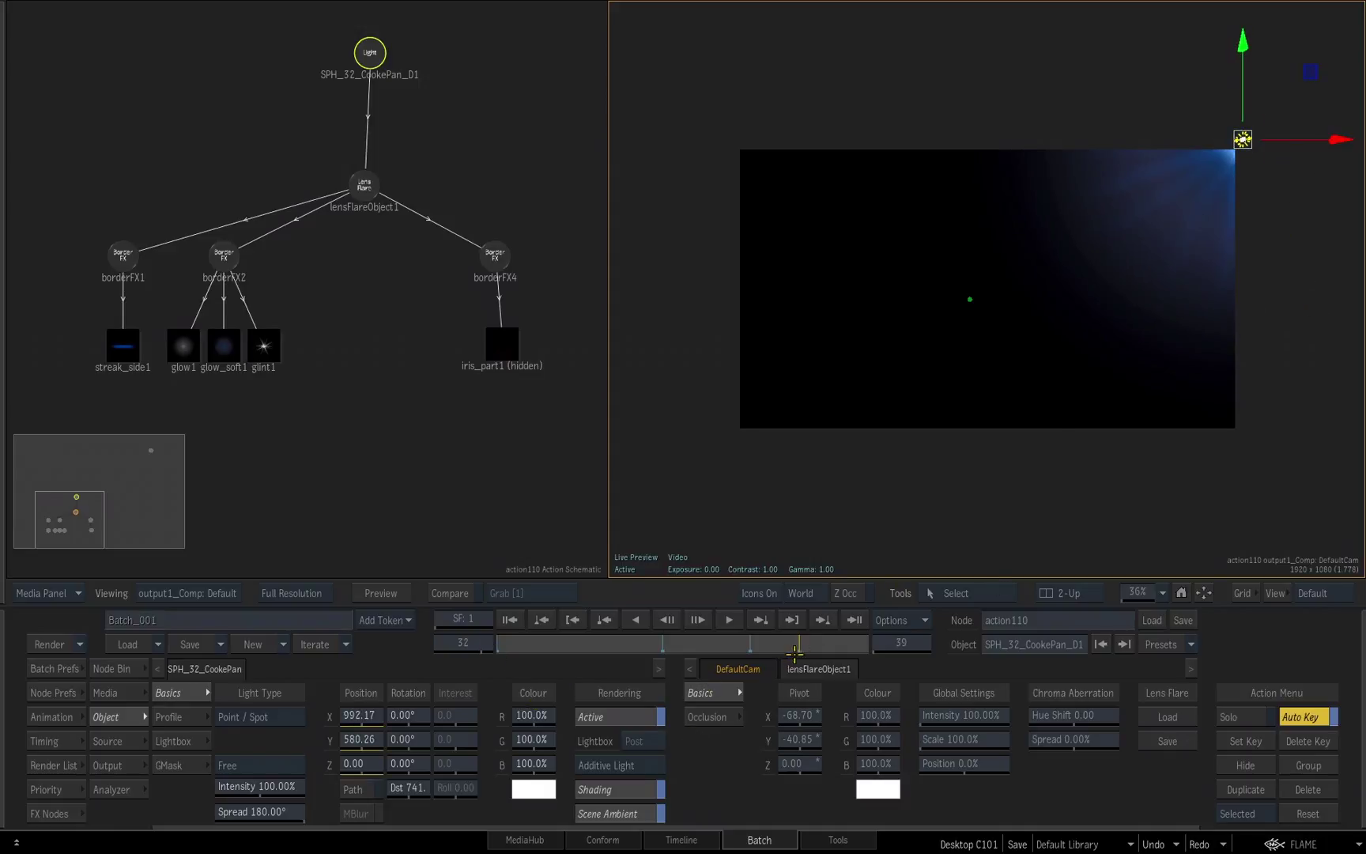
left_click_drag(794, 651, 875, 640)
left_click_drag(1243, 139, 1261, 126)
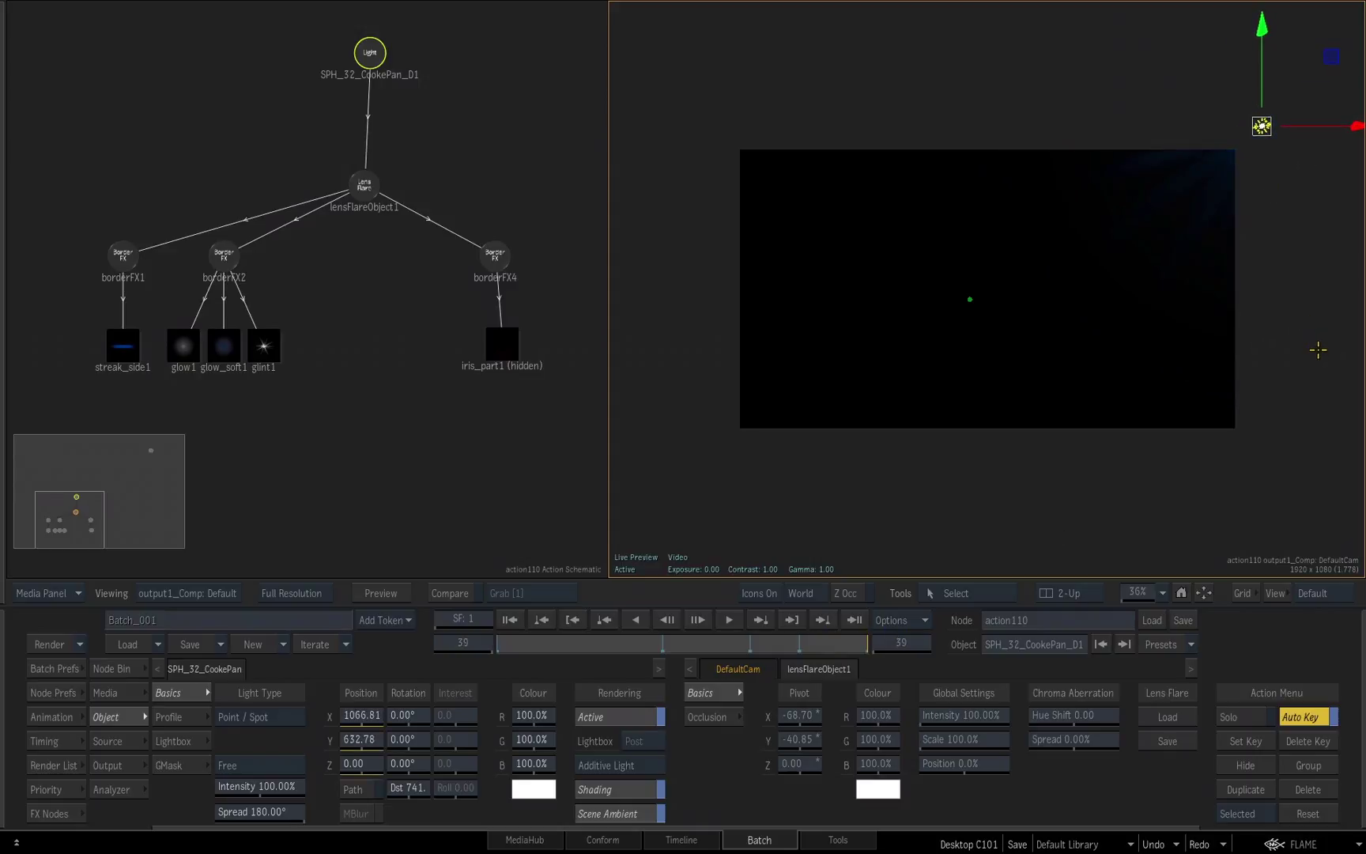
Review the light animation, dim its intensity to 65%, and return to the Batch schematic.
left_click_drag(859, 640, 574, 677)
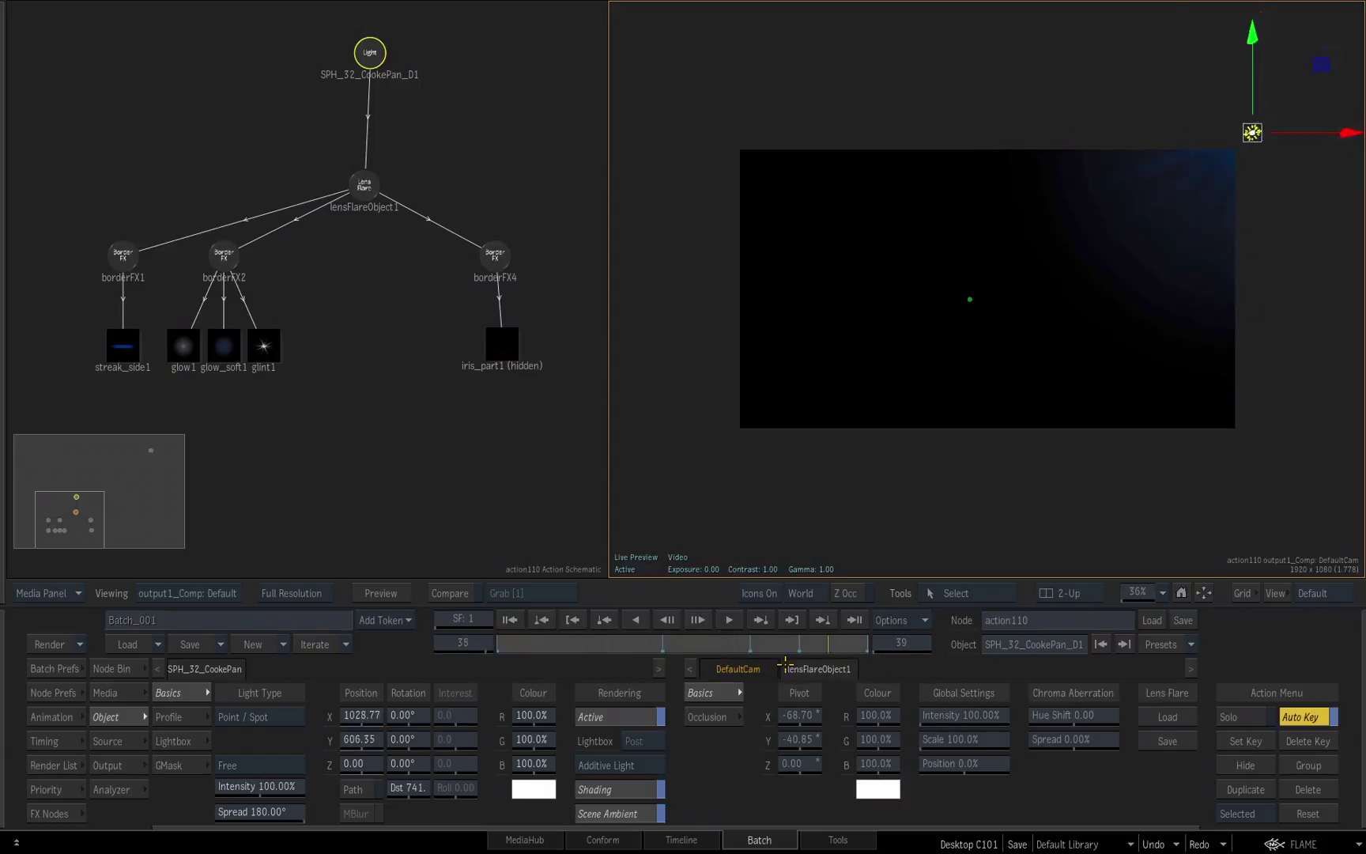
left_click_drag(672, 664, 657, 662)
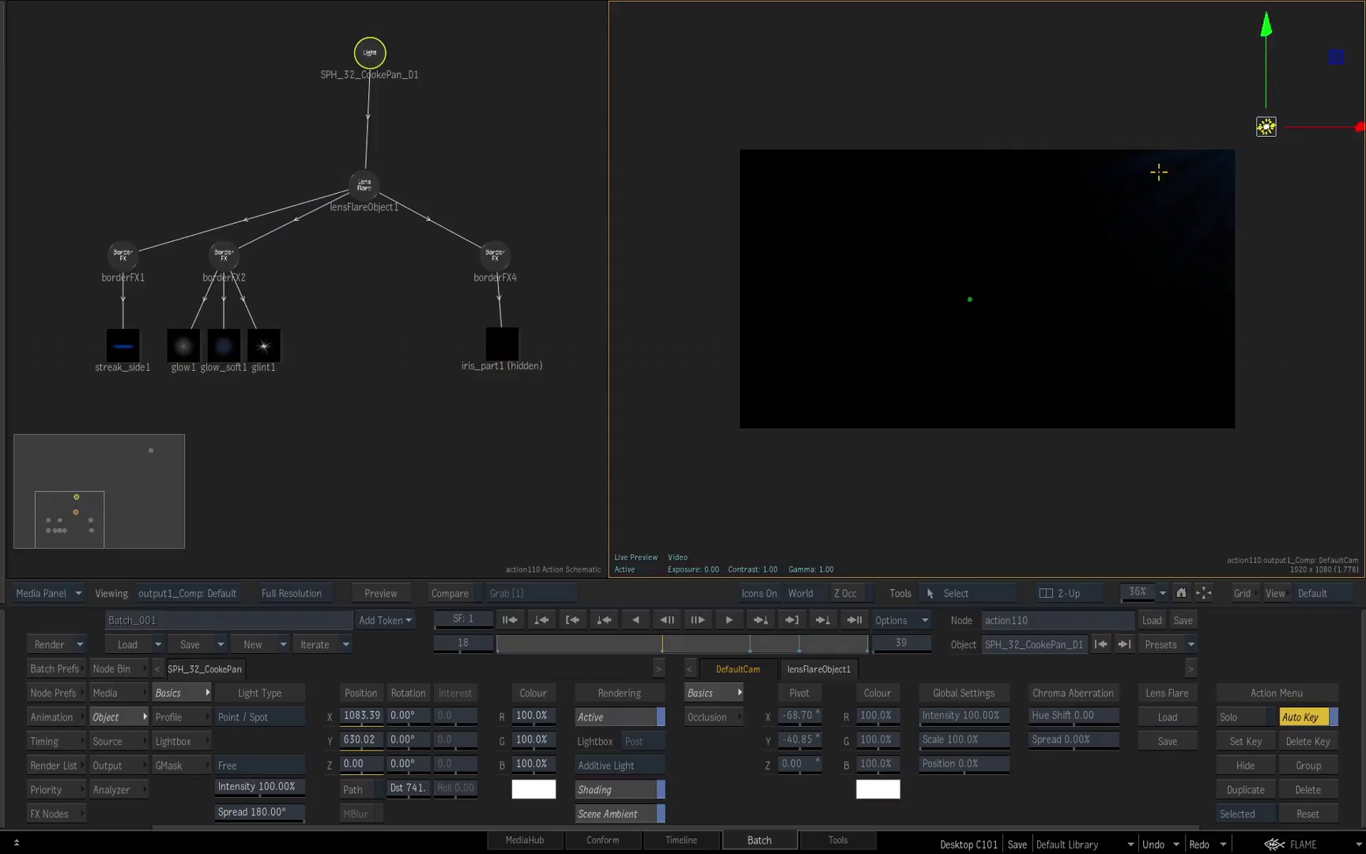
left_click_drag(703, 644, 776, 643)
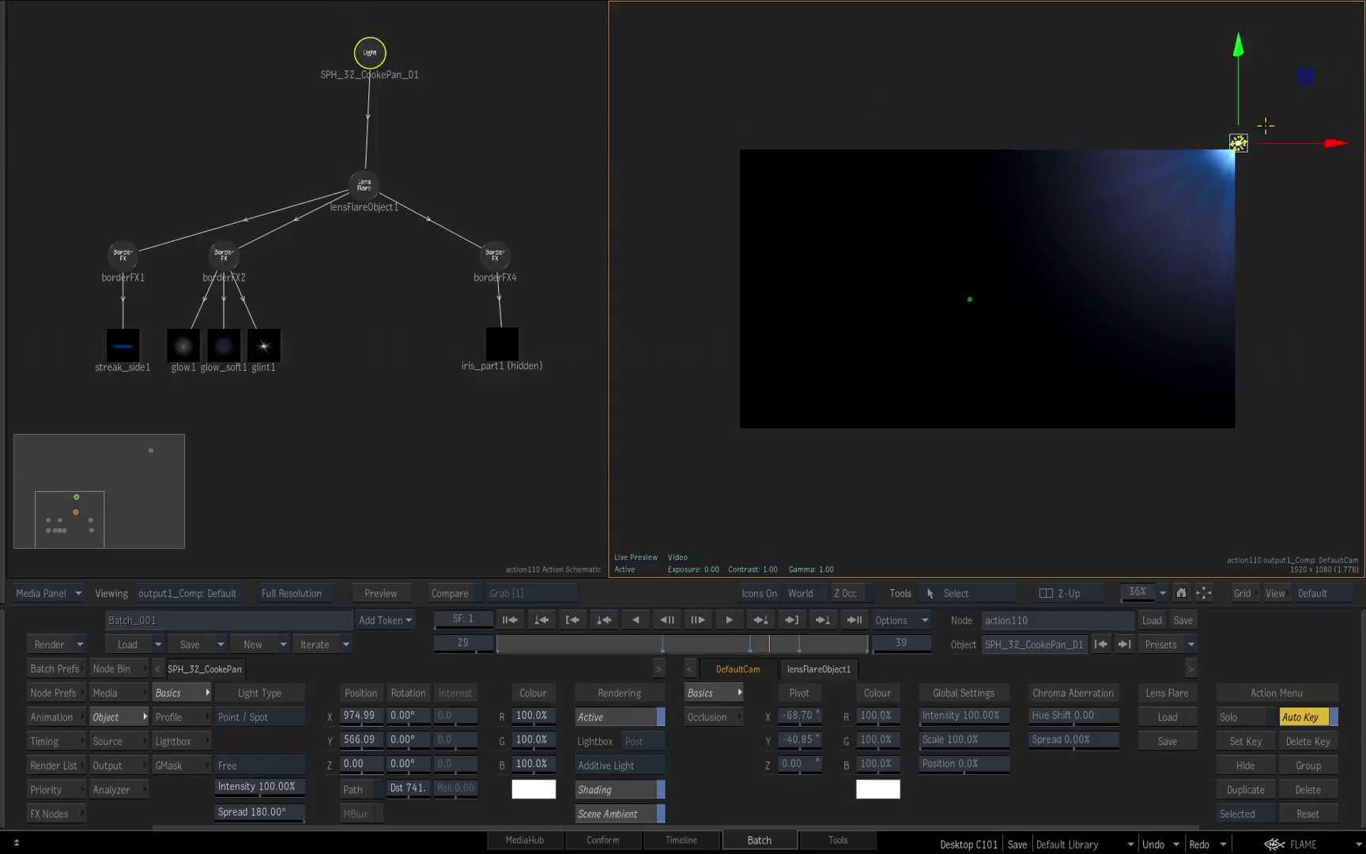
left_click_drag(283, 784, 259, 789)
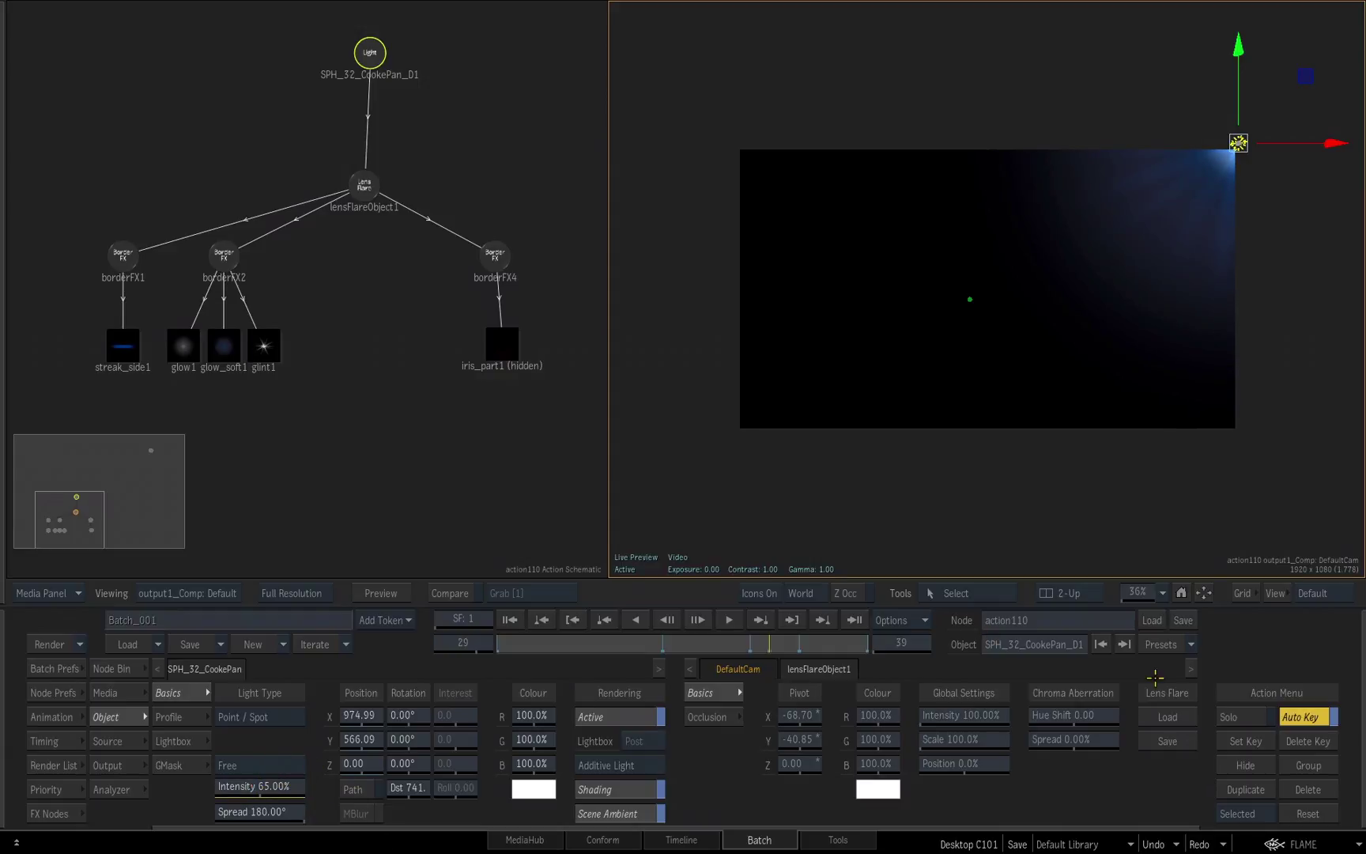
left_click(441, 464)
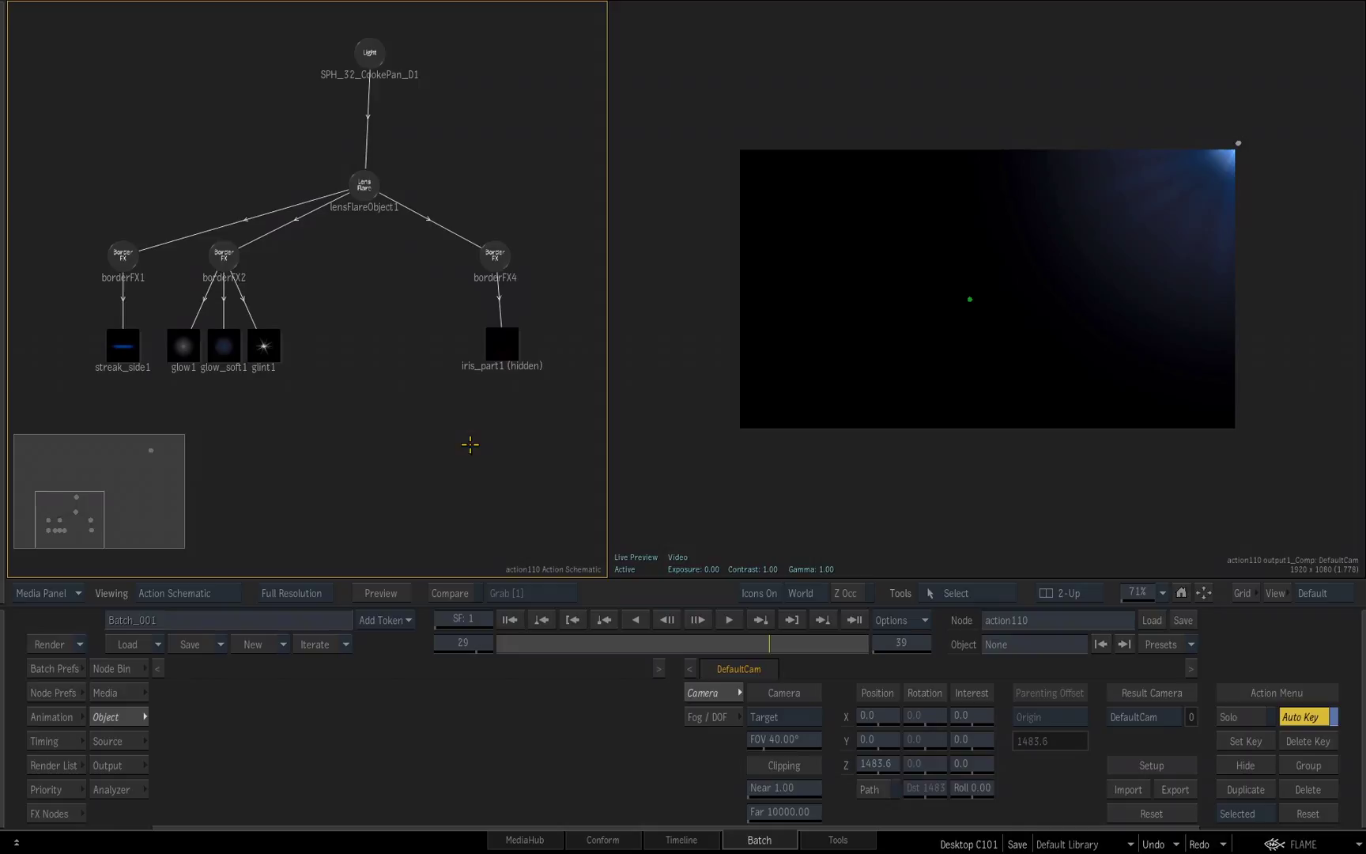
key("Escape")
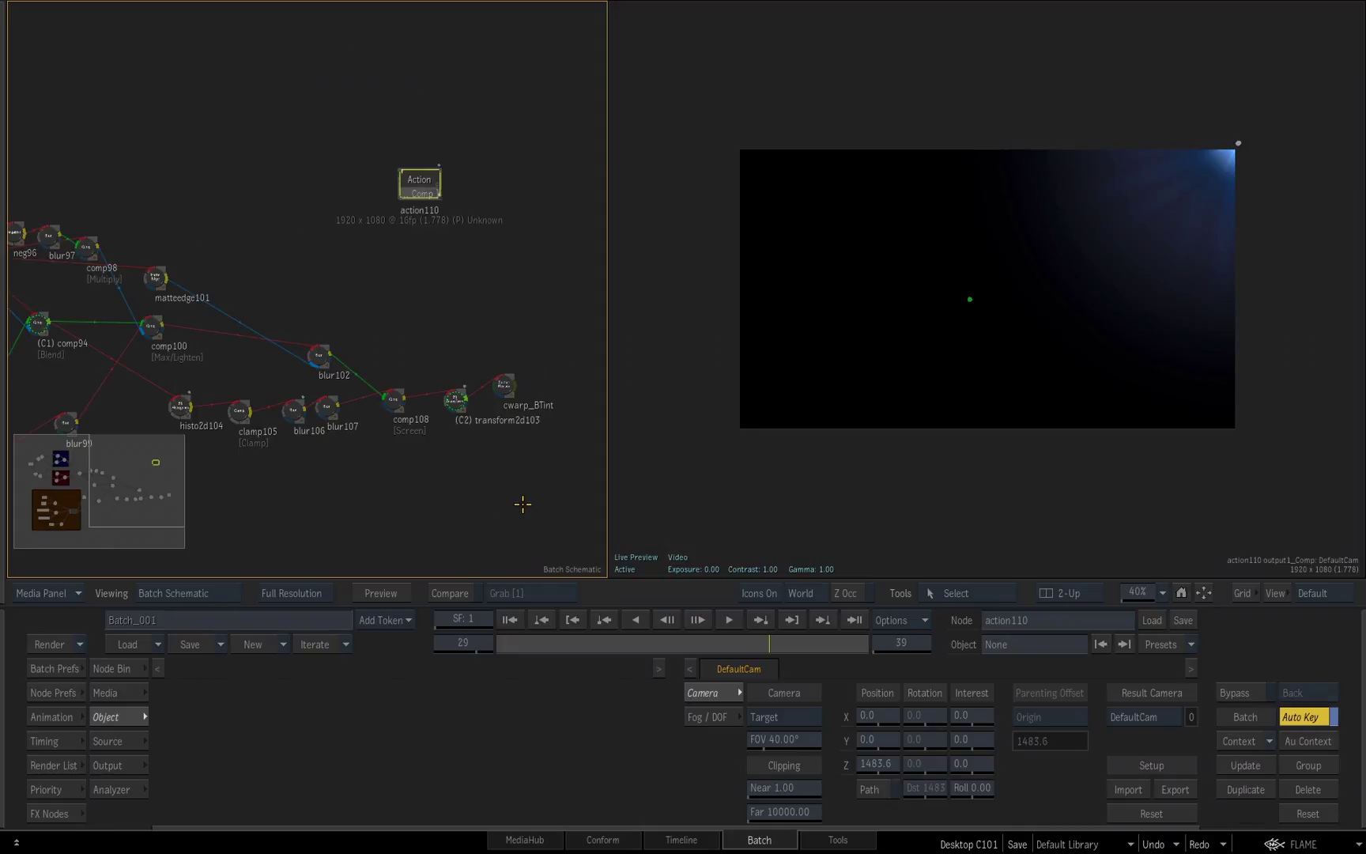
Rearrange action110 and cwarp_BTint and add a new Comp node, comp111.
left_click_drag(419, 180, 529, 298)
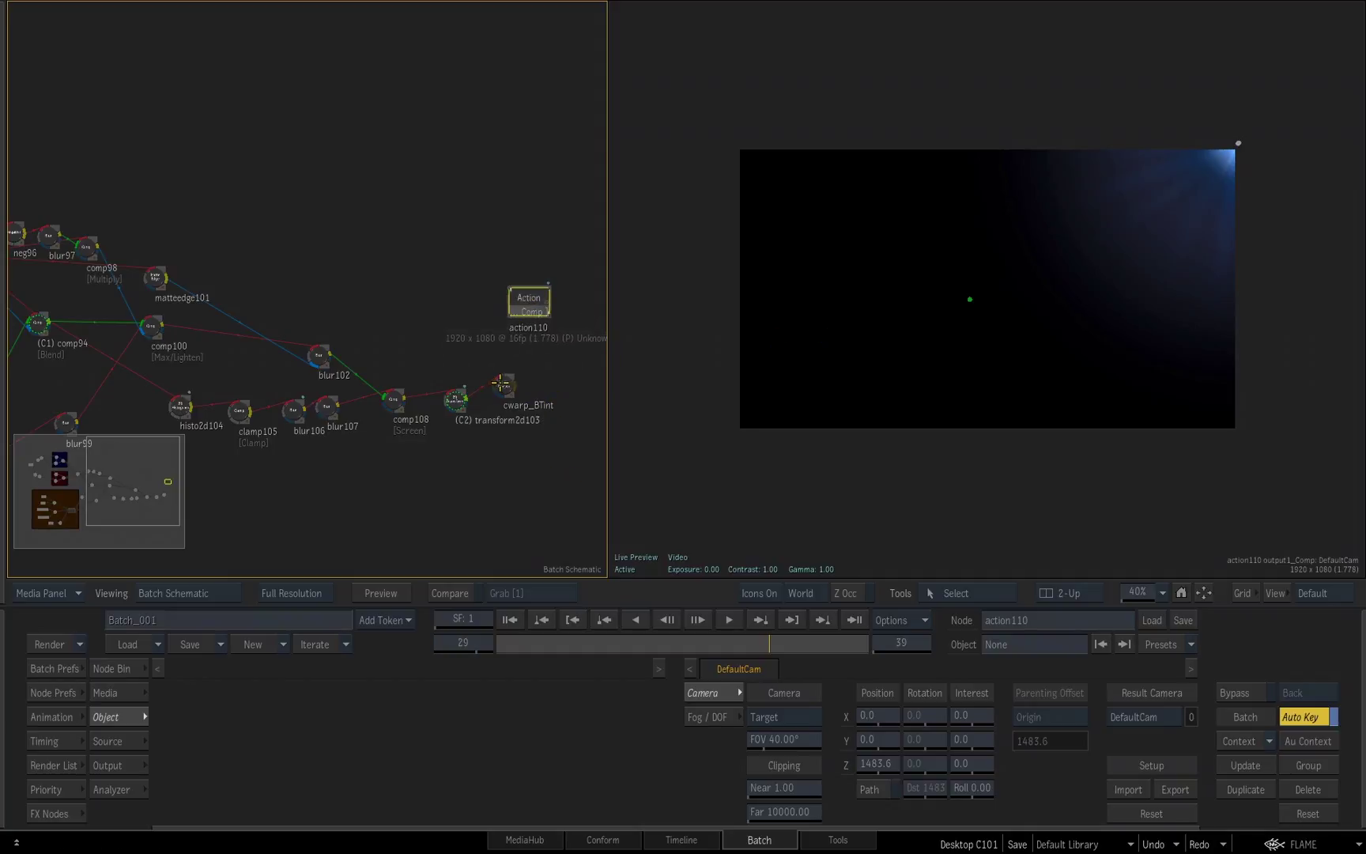
left_click_drag(501, 394, 542, 397)
left_click(51, 813)
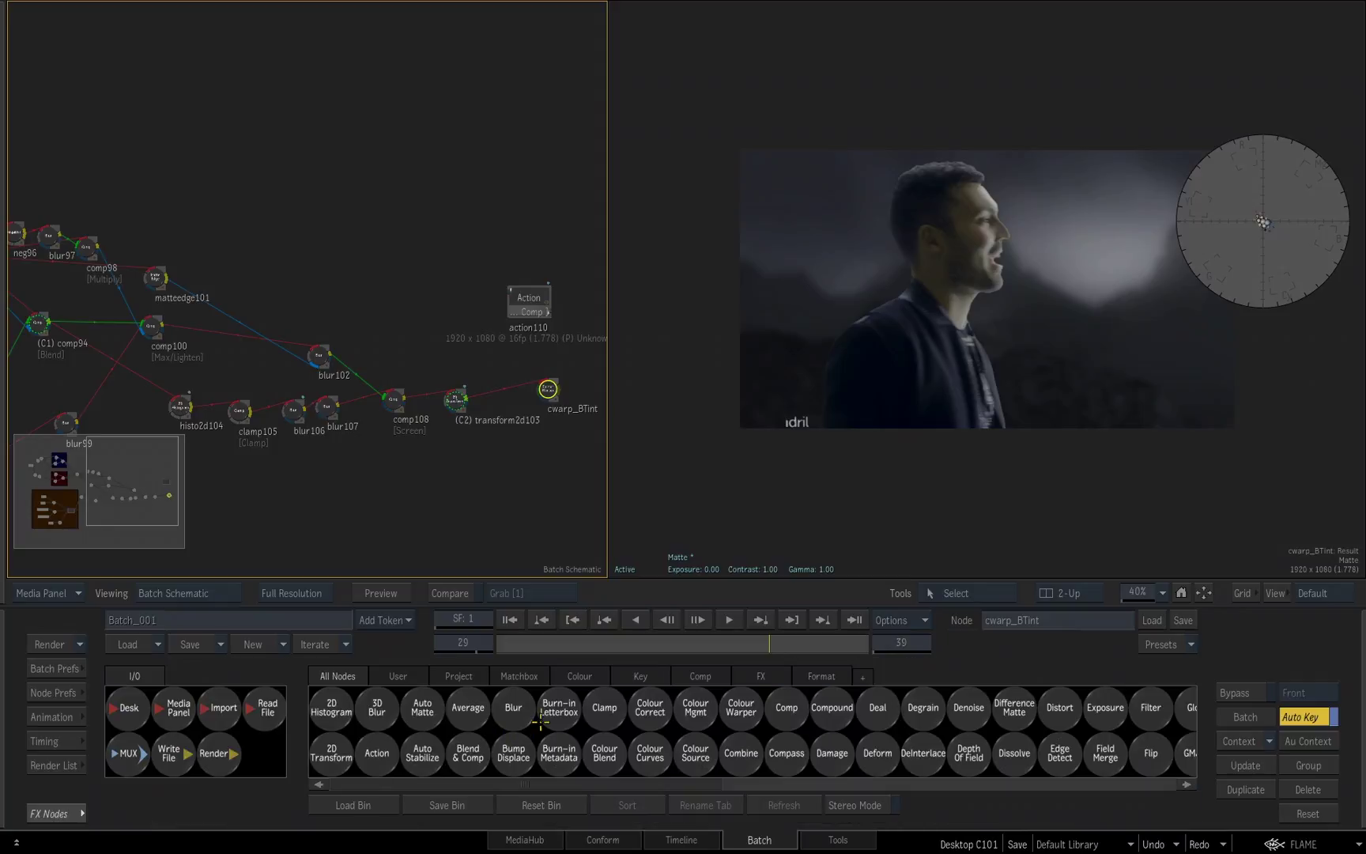
key("c")
left_click(789, 706)
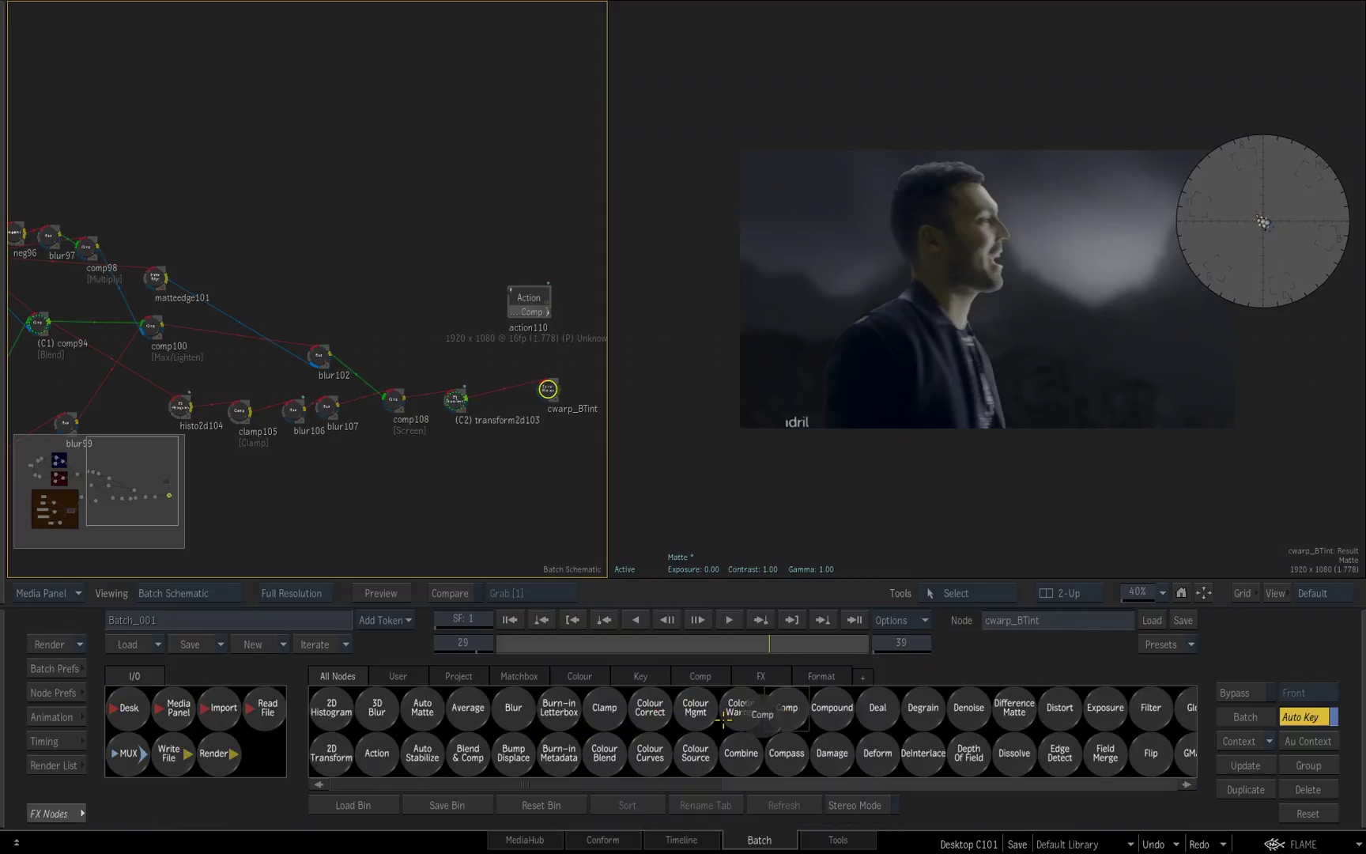
Wire cwarp_BTint and action110 into comp111 and set its Blend Mode to Add.
left_click_drag(566, 414, 556, 432)
left_click_drag(554, 434, 189, 451)
left_click_drag(336, 381, 420, 386)
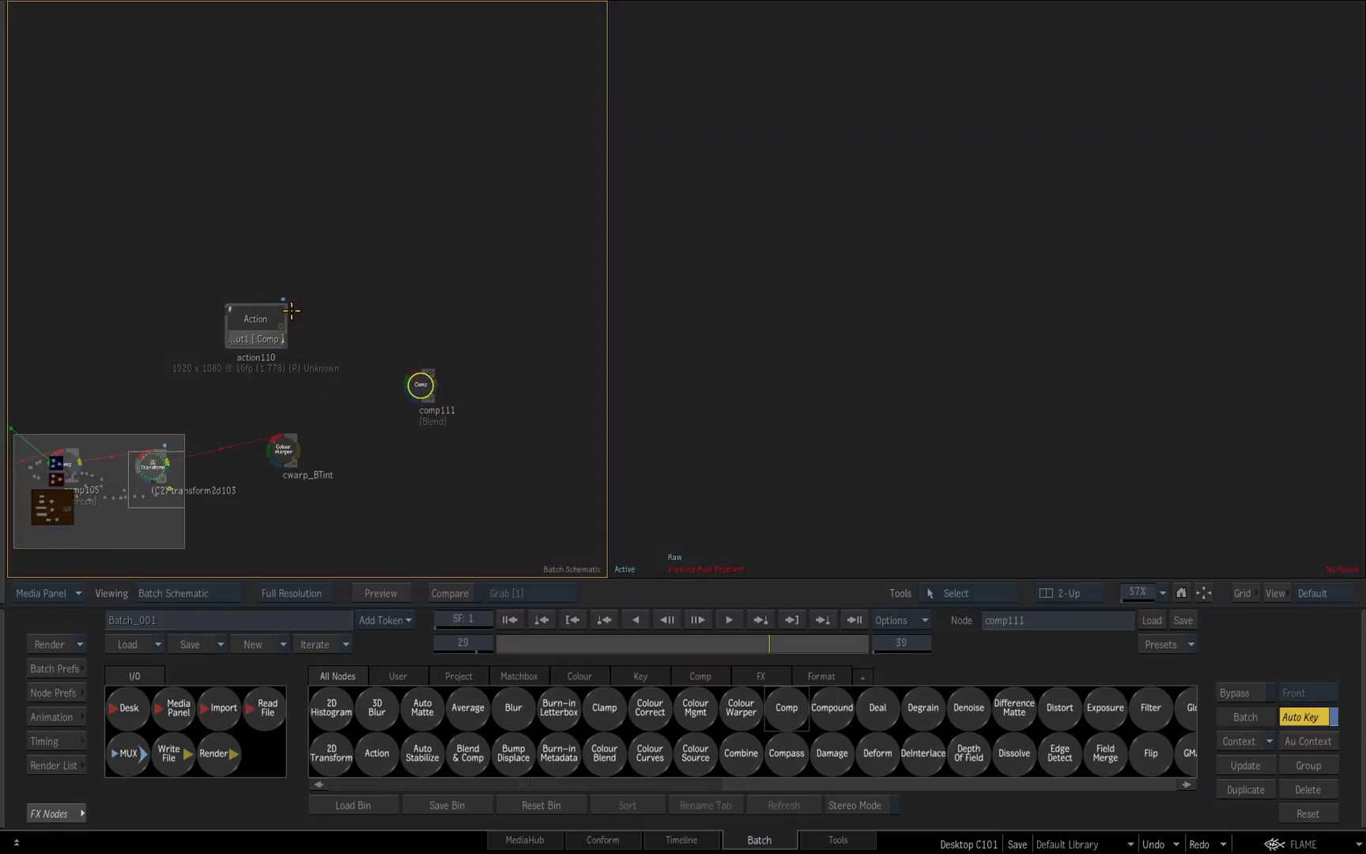
left_click_drag(287, 336, 414, 373)
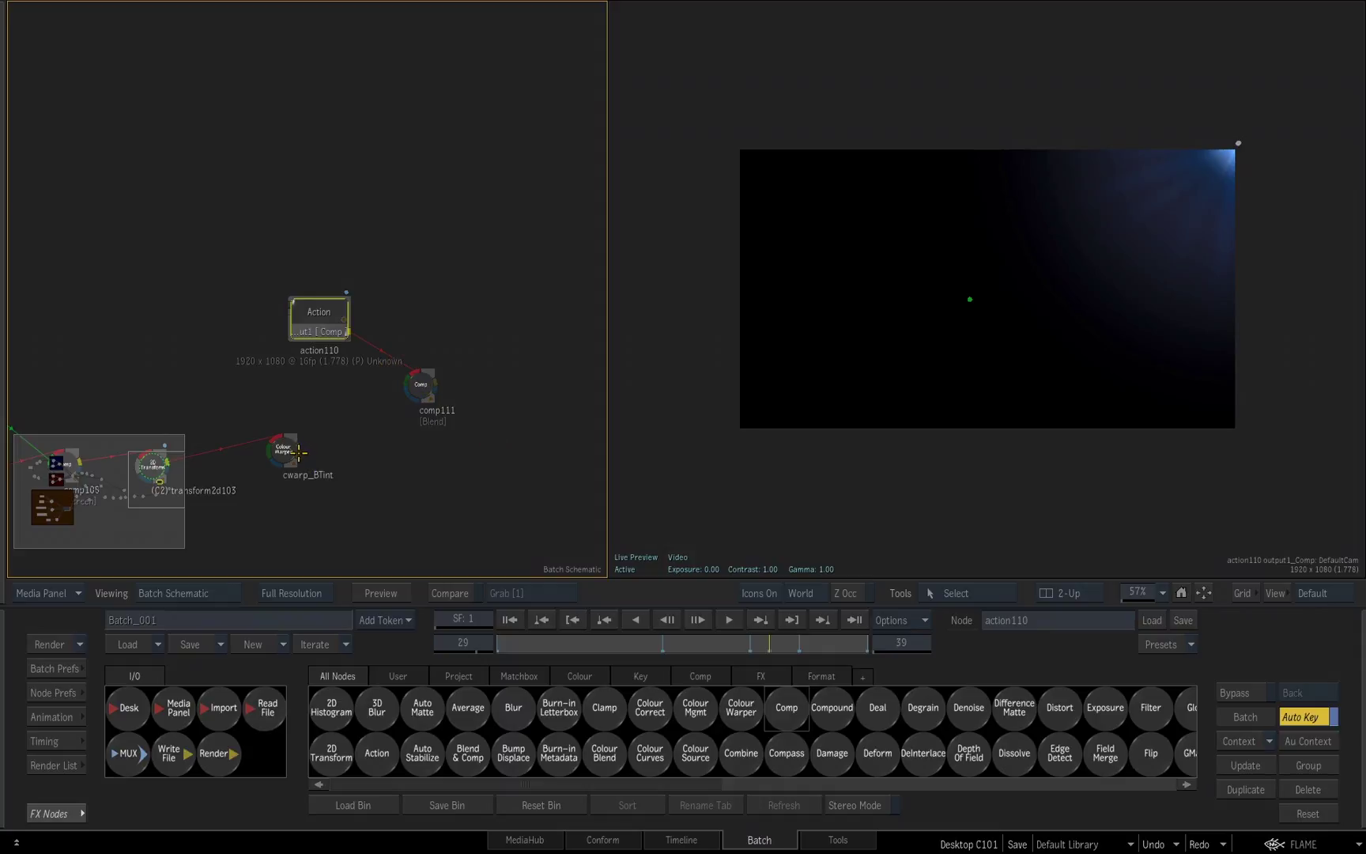
left_click_drag(299, 452, 407, 380)
left_click(419, 383)
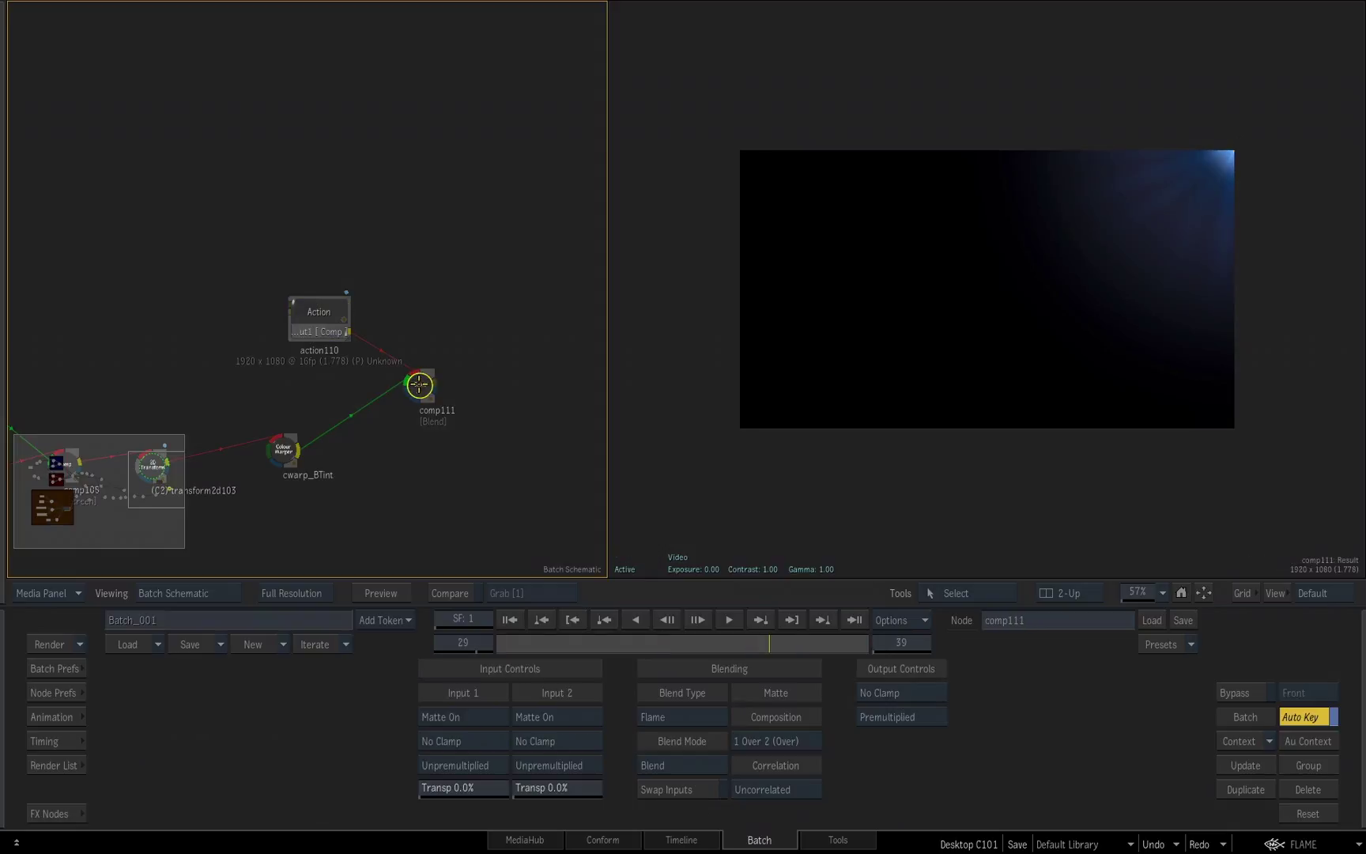
left_click(695, 764)
left_click(705, 603)
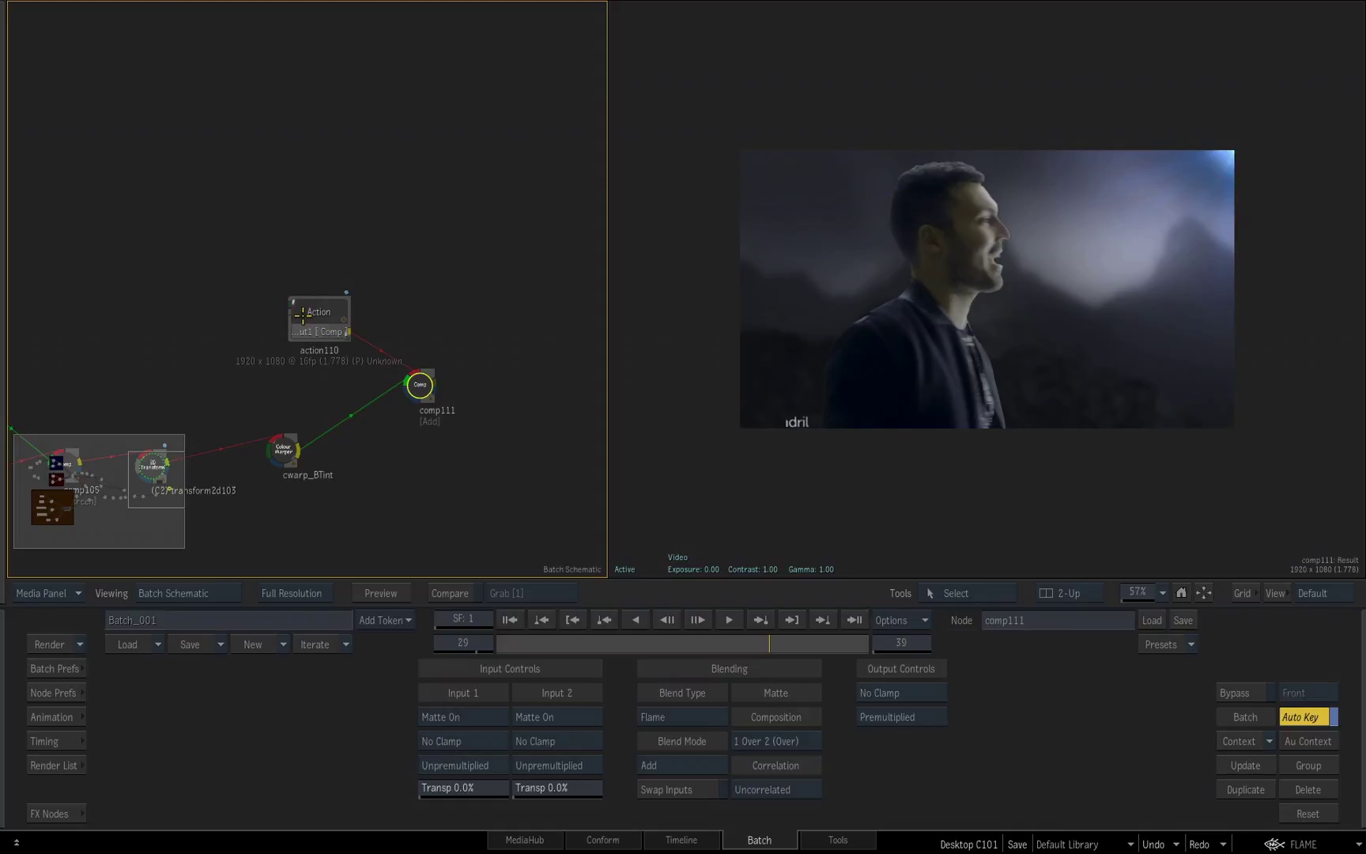
left_click_drag(302, 315, 176, 271)
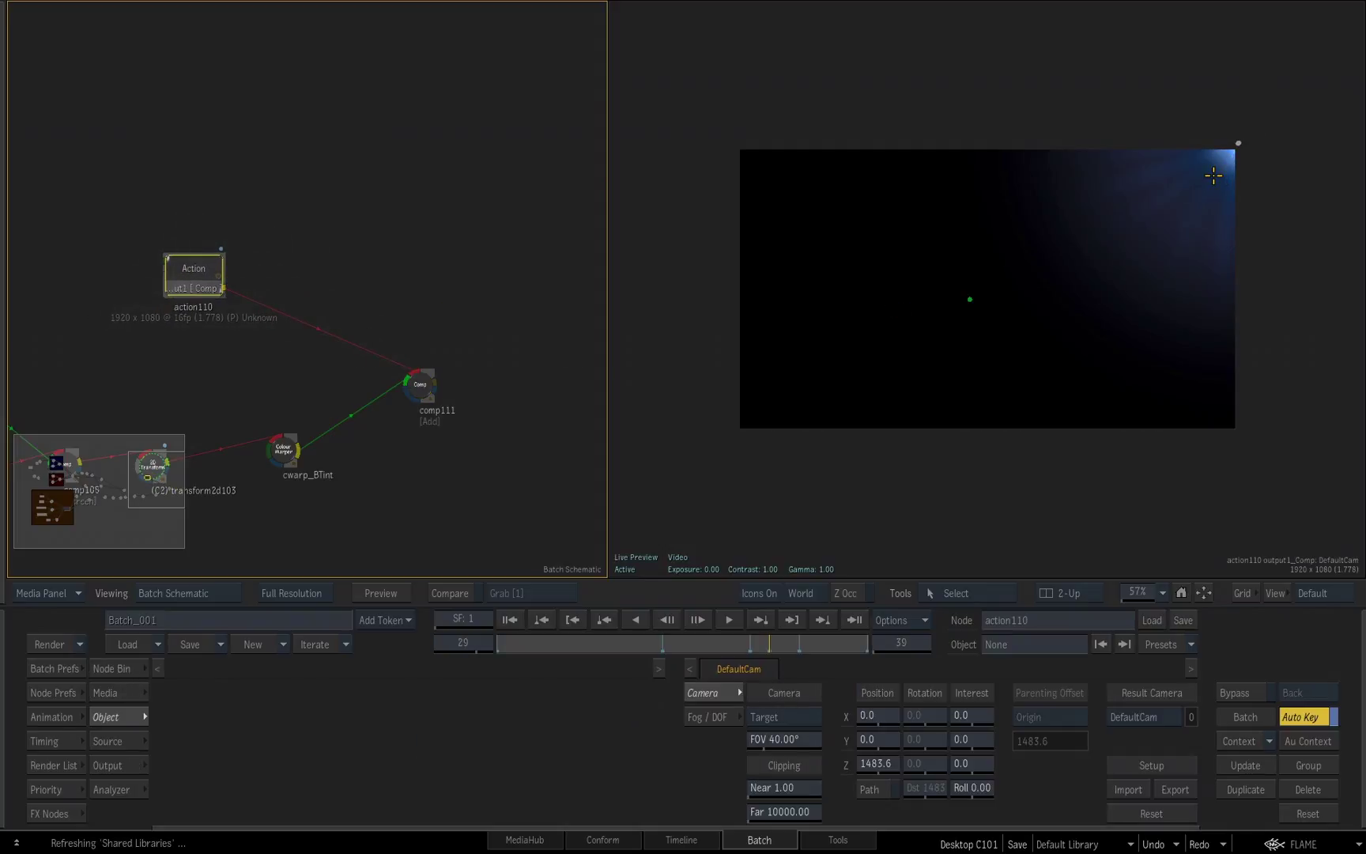
Insert a Colour Warper, cwarp112, between action110 and comp111.
left_click(33, 817)
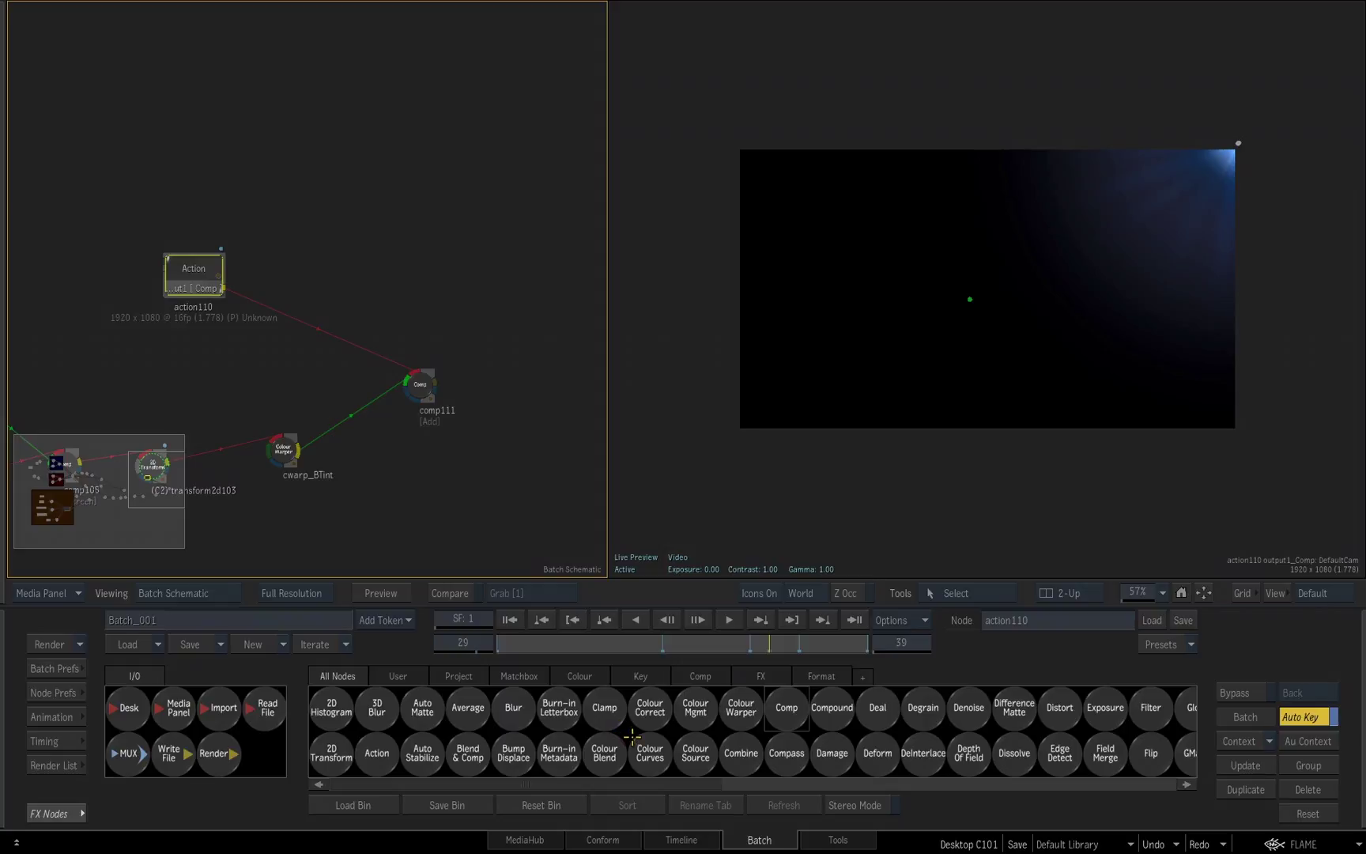
key("c")
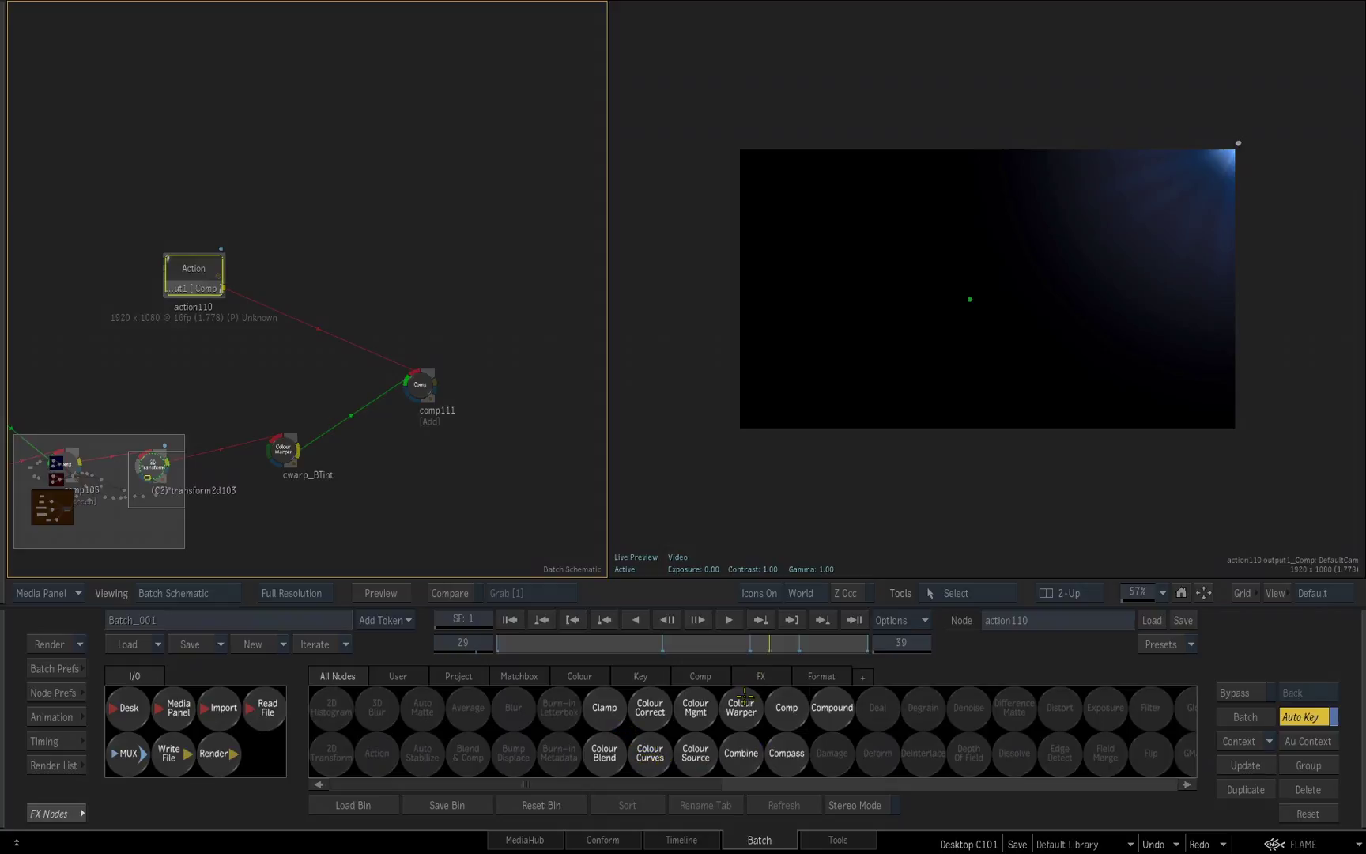
left_click_drag(745, 696, 294, 313)
left_click(420, 384)
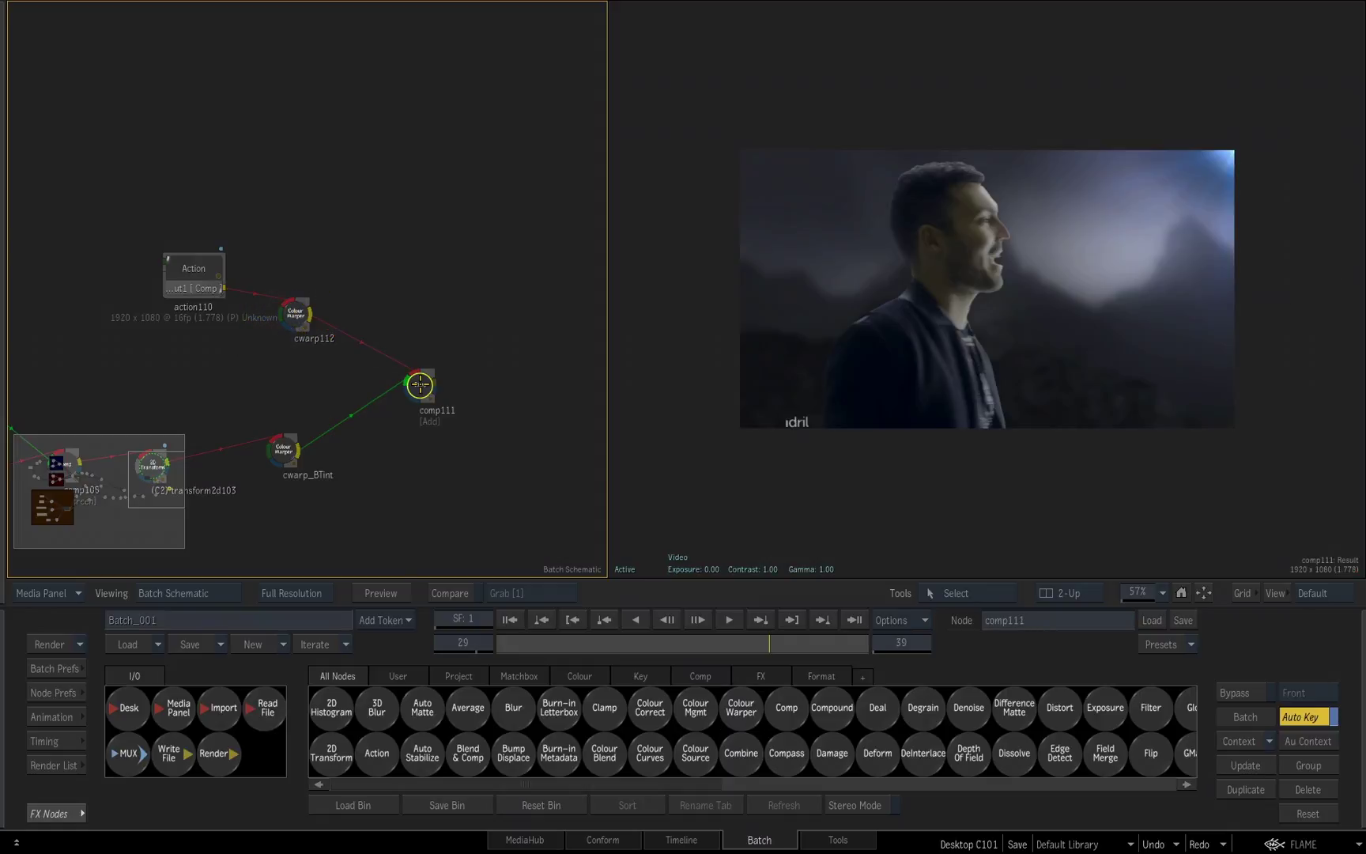
Show comp111 as viewer context 3 and lower cwarp112's saturation to 0.300.
right_click(419, 384)
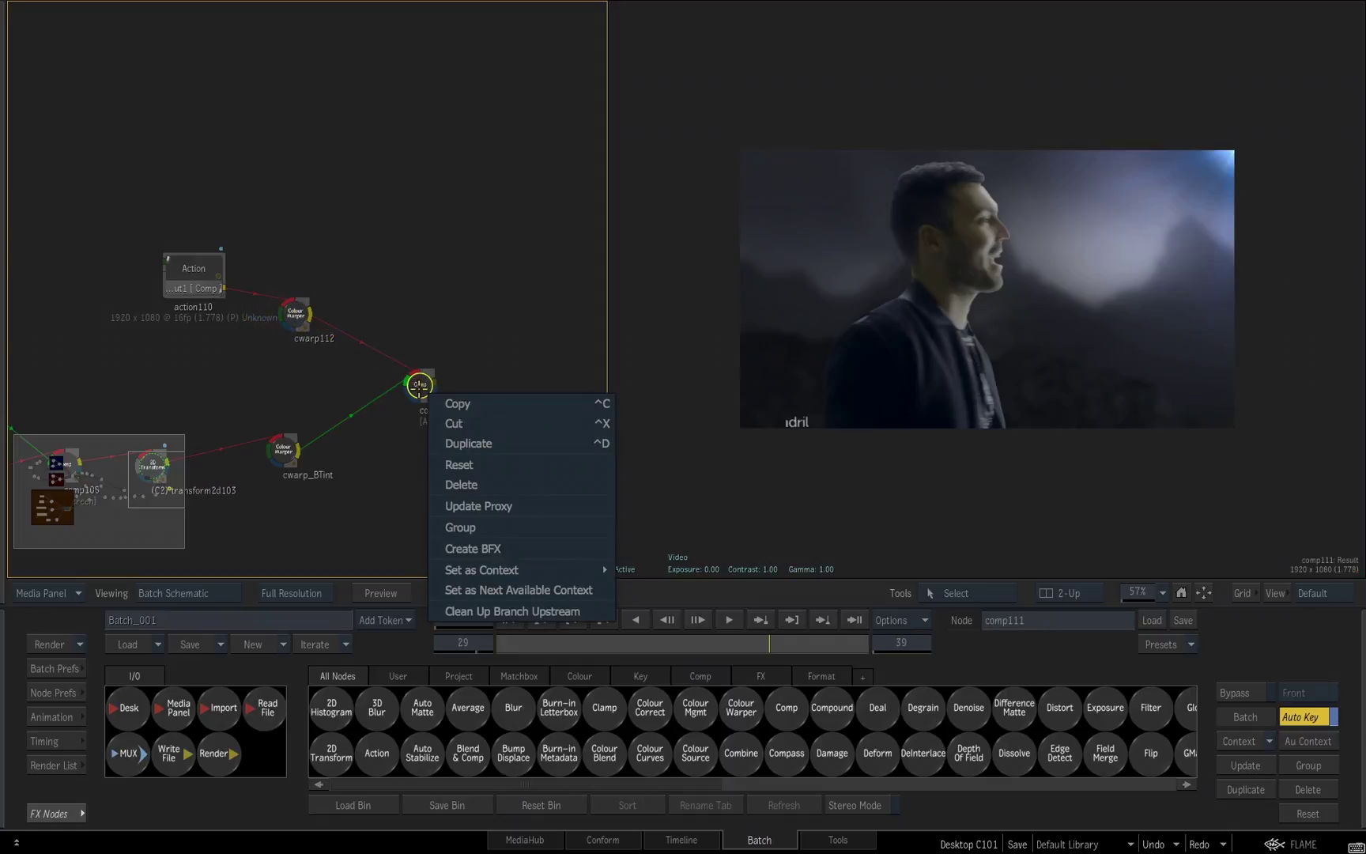
mouse_move(519, 576)
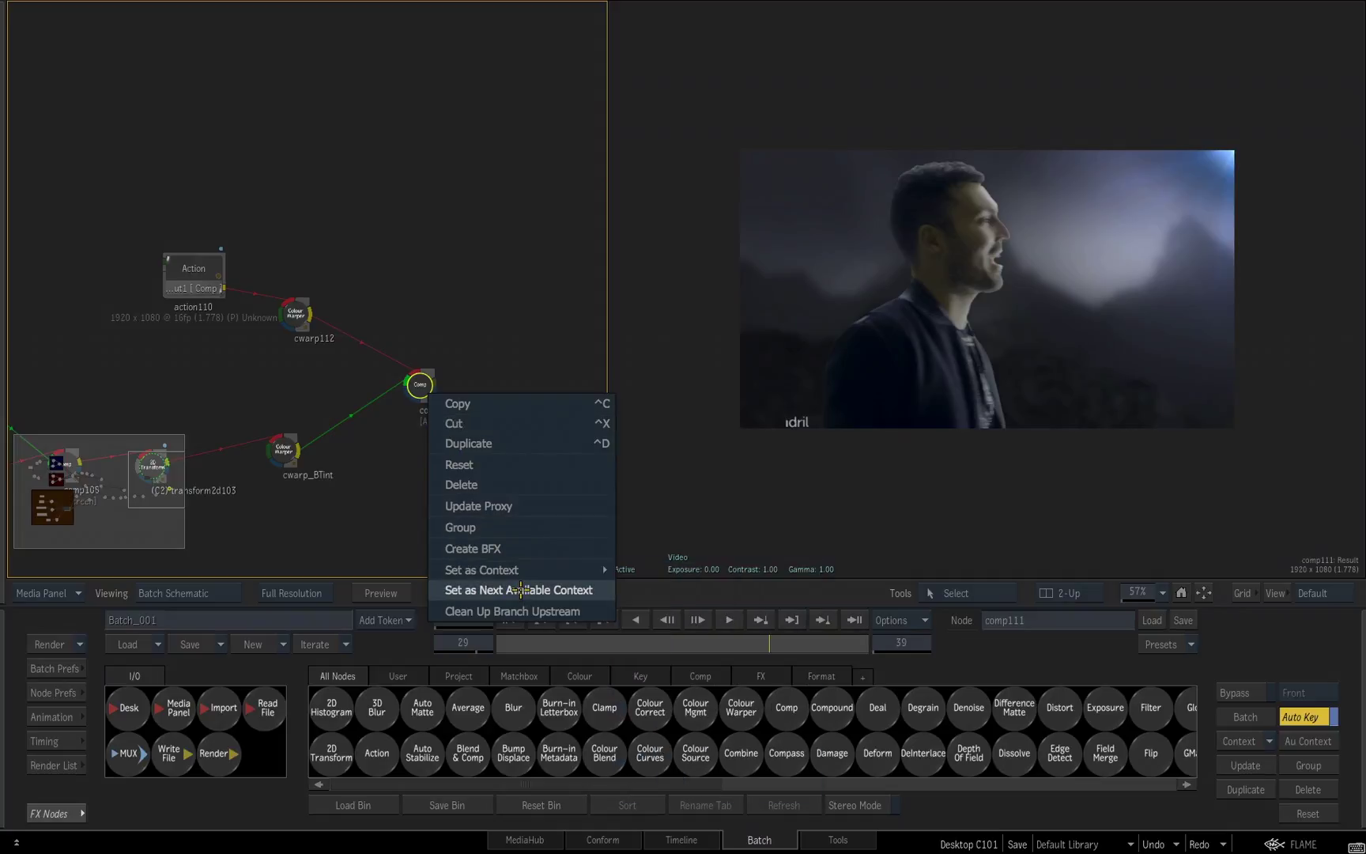
left_click(521, 590)
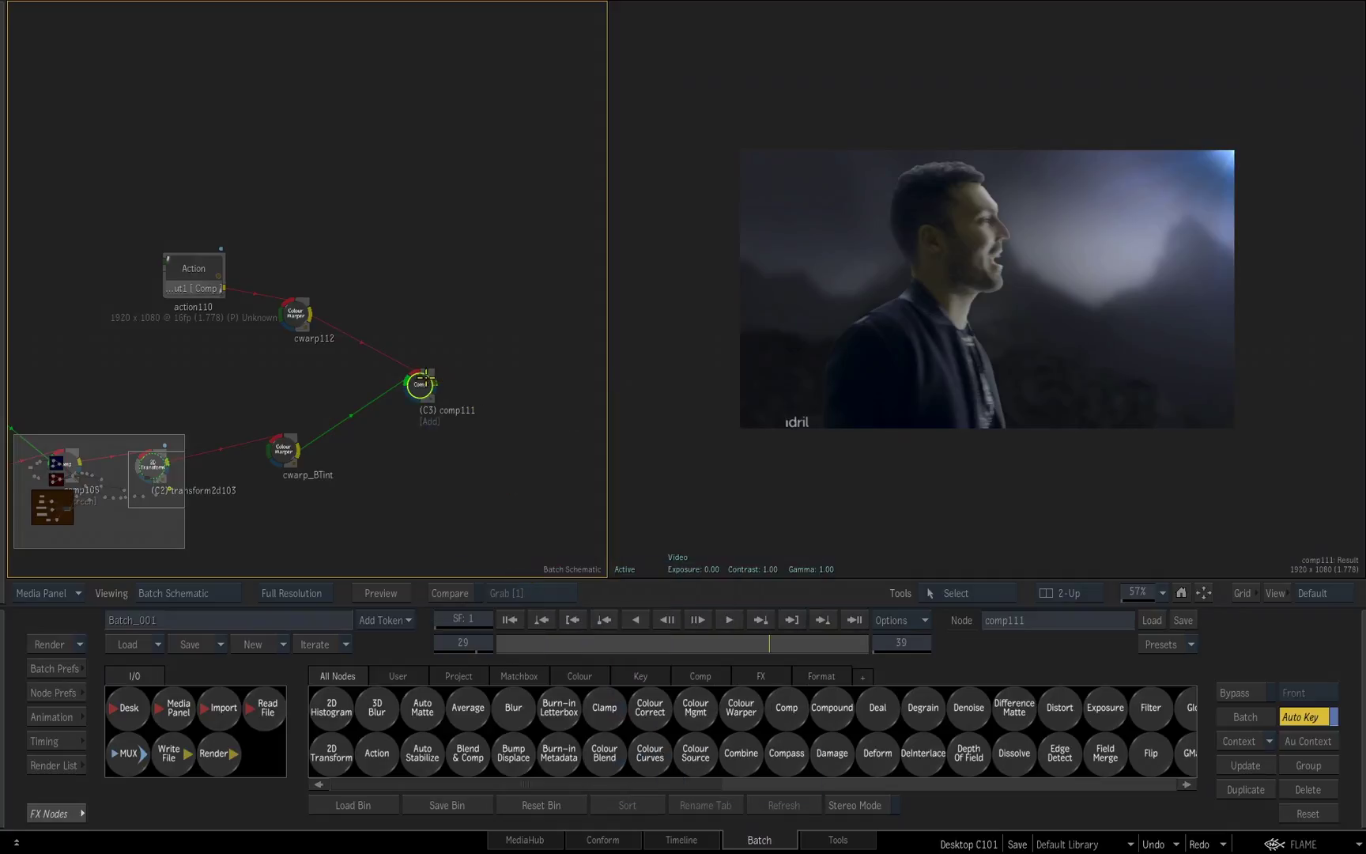
left_click(927, 487)
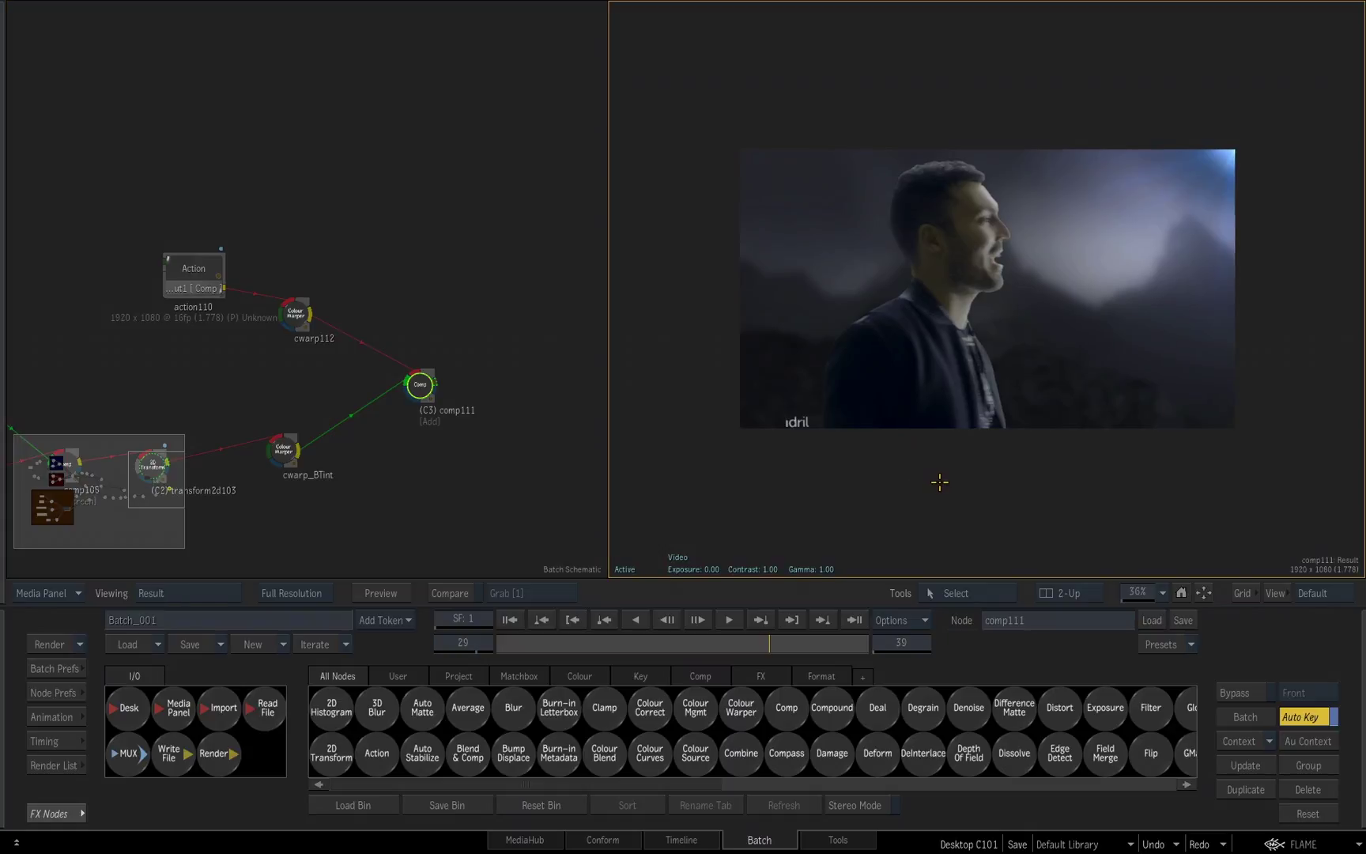
key("space")
key("3")
double_click(295, 314)
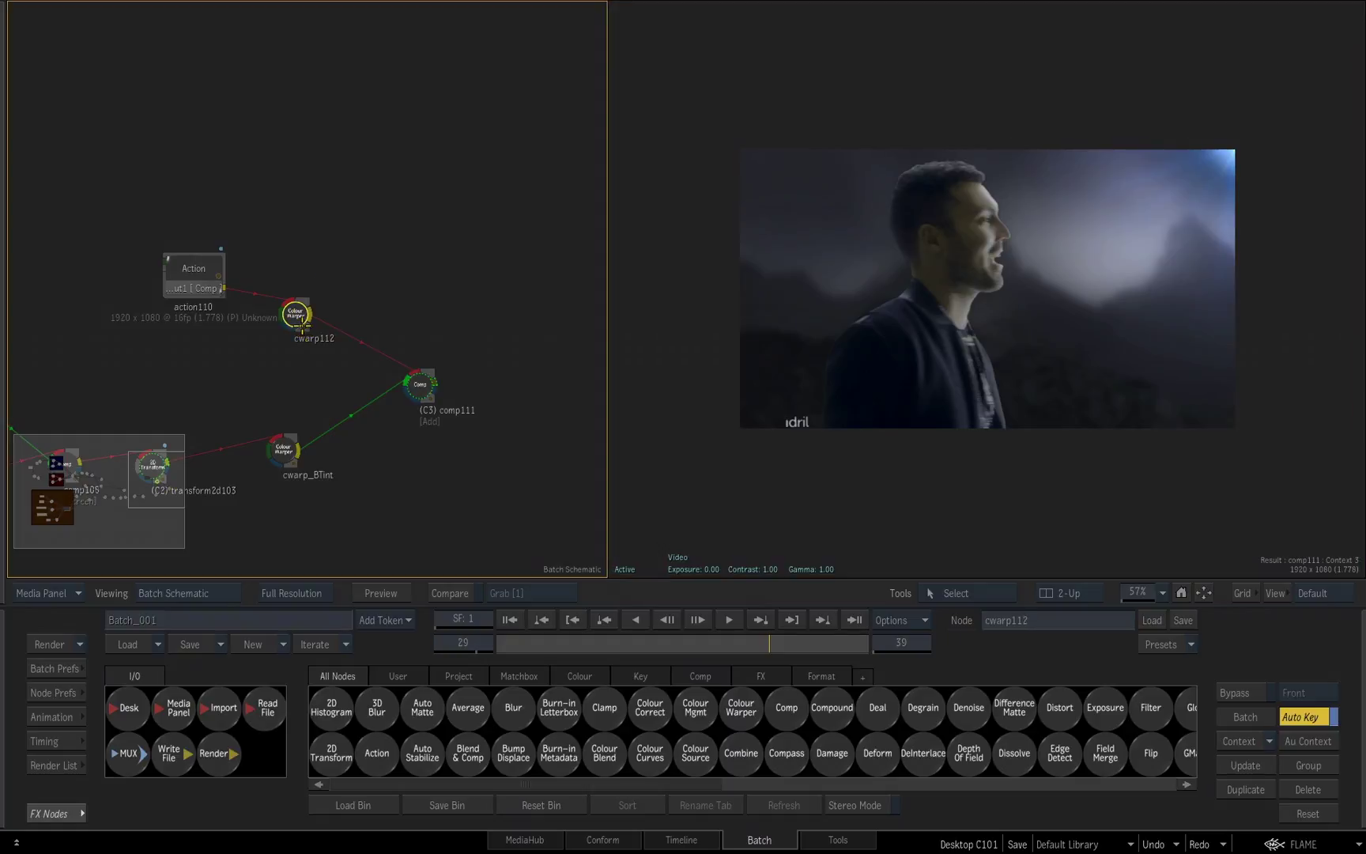
left_click_drag(387, 763, 332, 775)
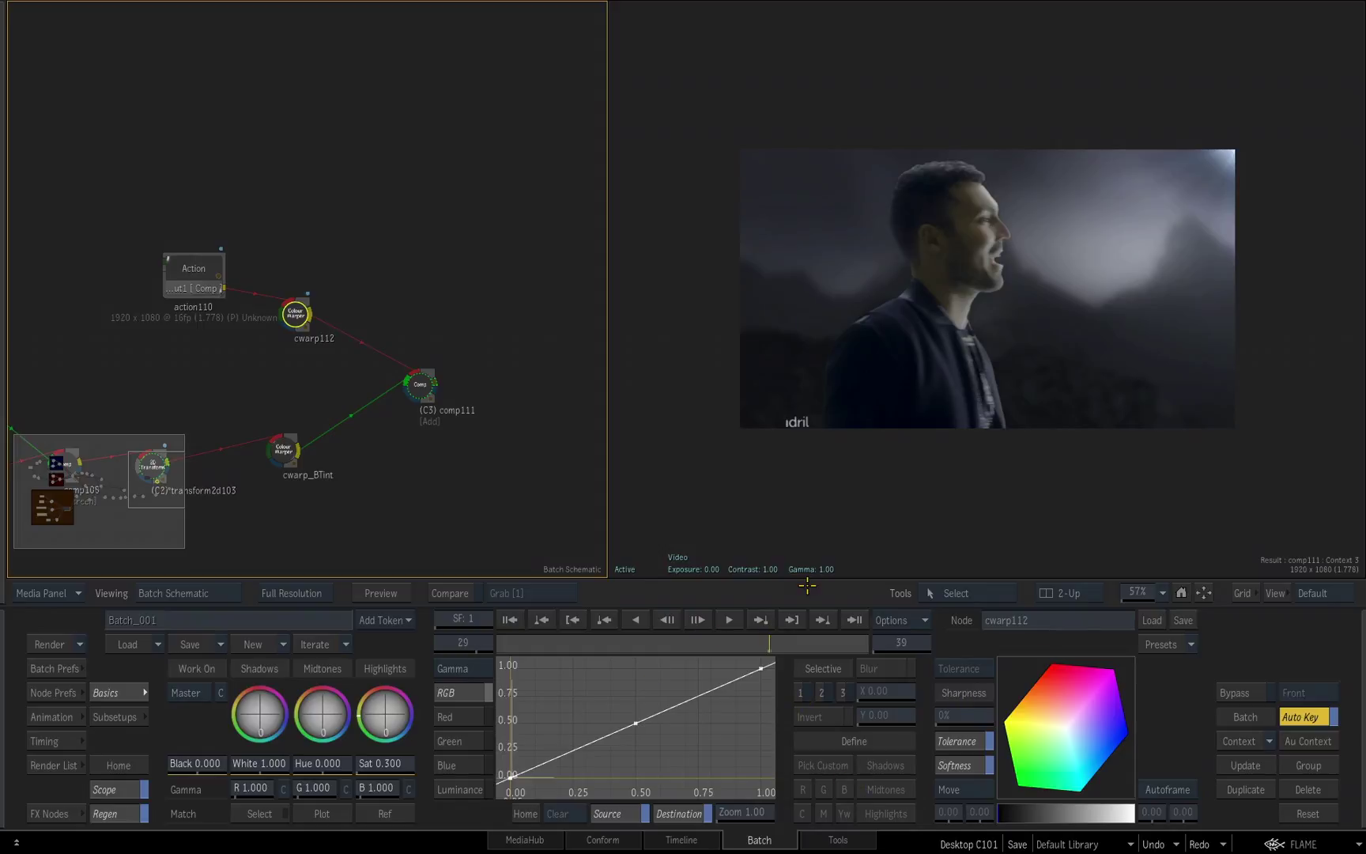
Insert blur113 between cwarp112 and comp111, raise its width to 26.40, and return to frame 1.
left_click(57, 811)
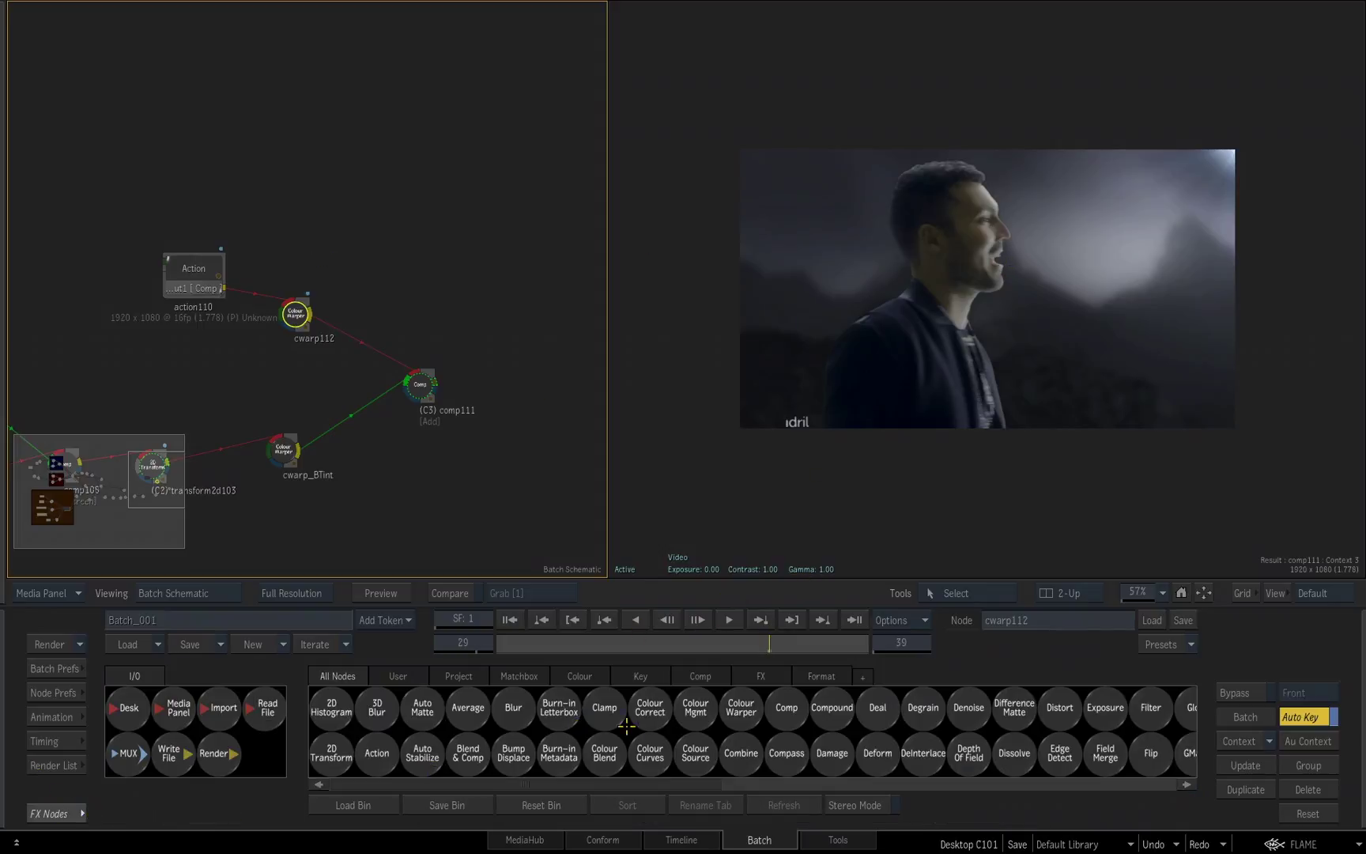
key("b")
left_click_drag(512, 700, 357, 339)
left_click(356, 339)
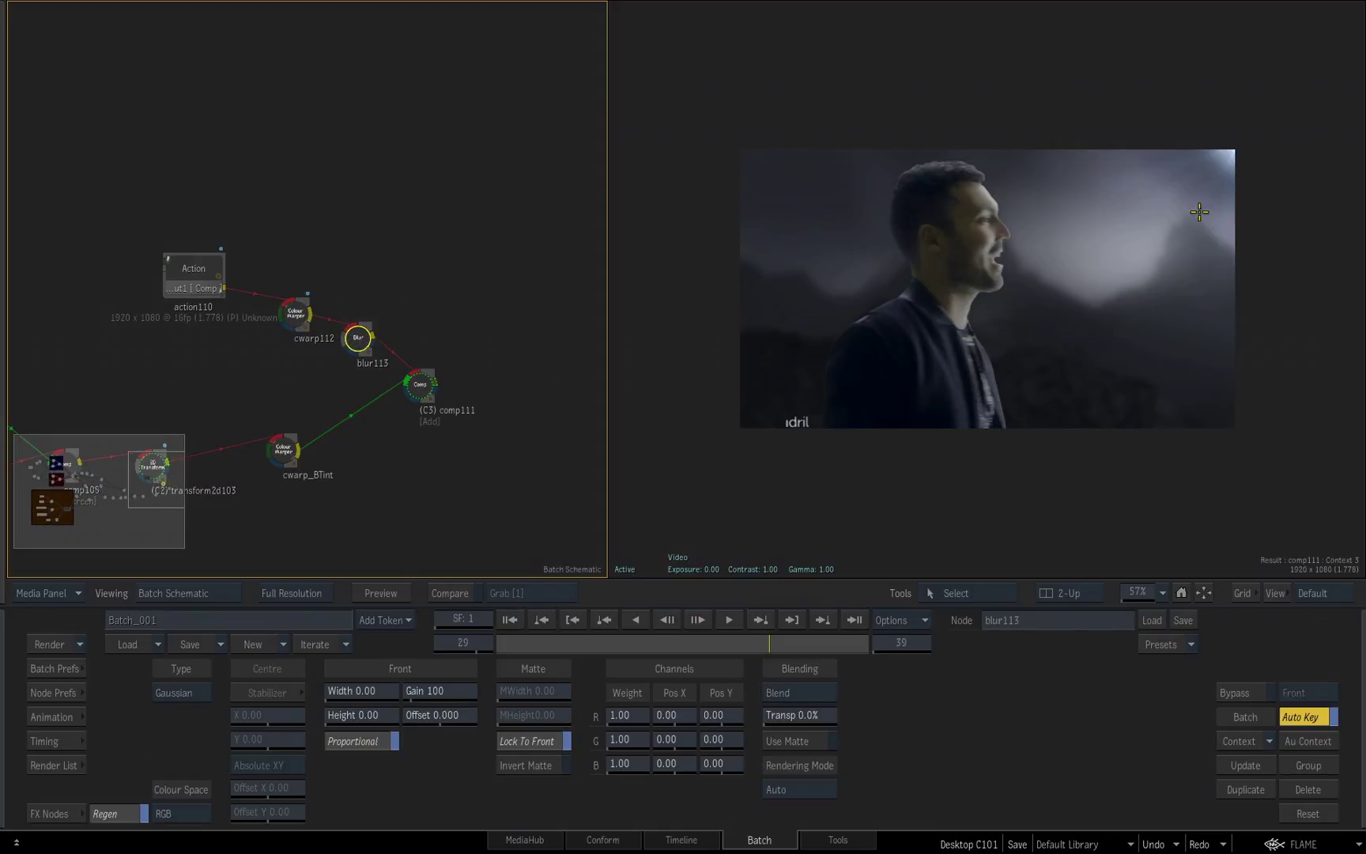
left_click_drag(361, 695, 482, 694)
left_click(60, 813)
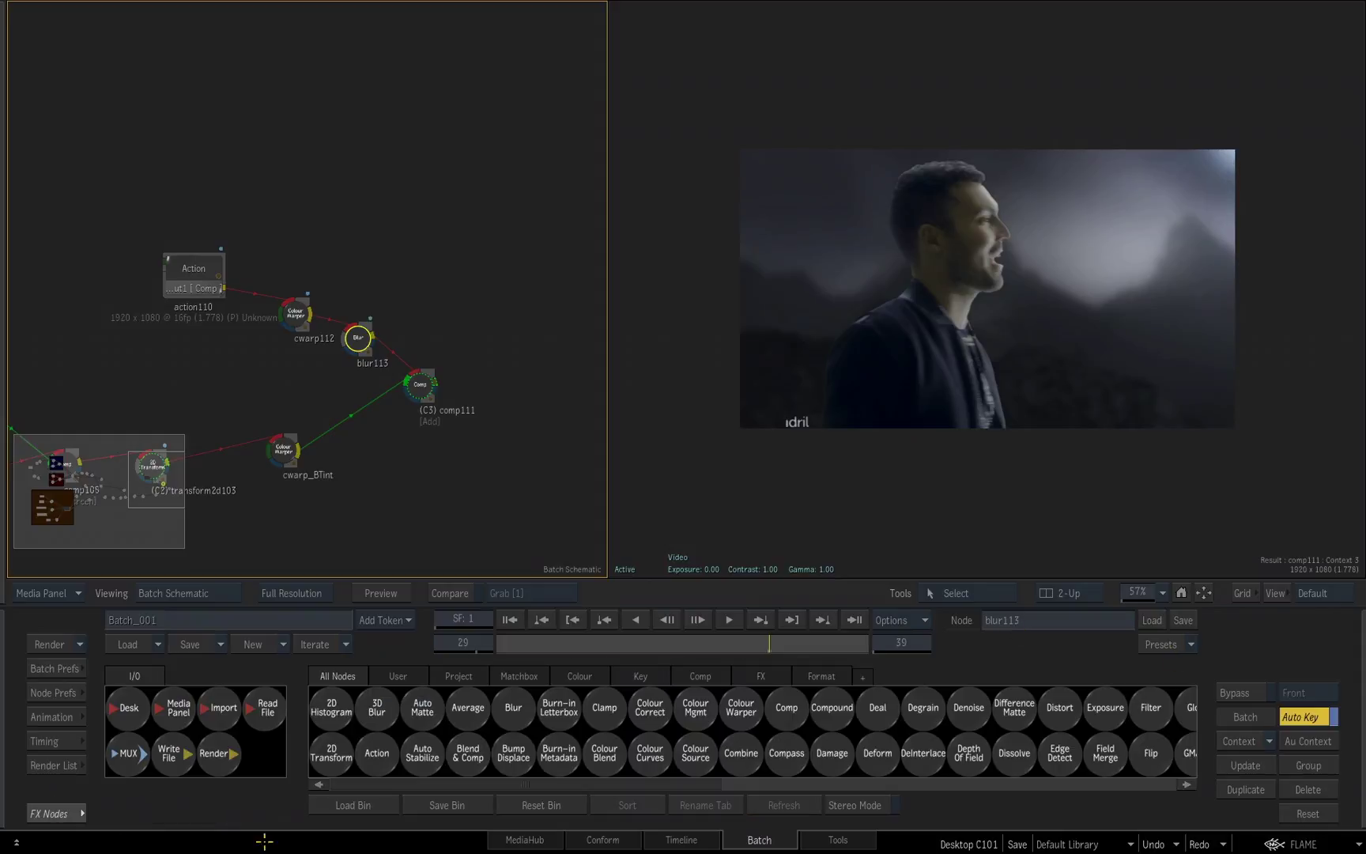
left_click(513, 618)
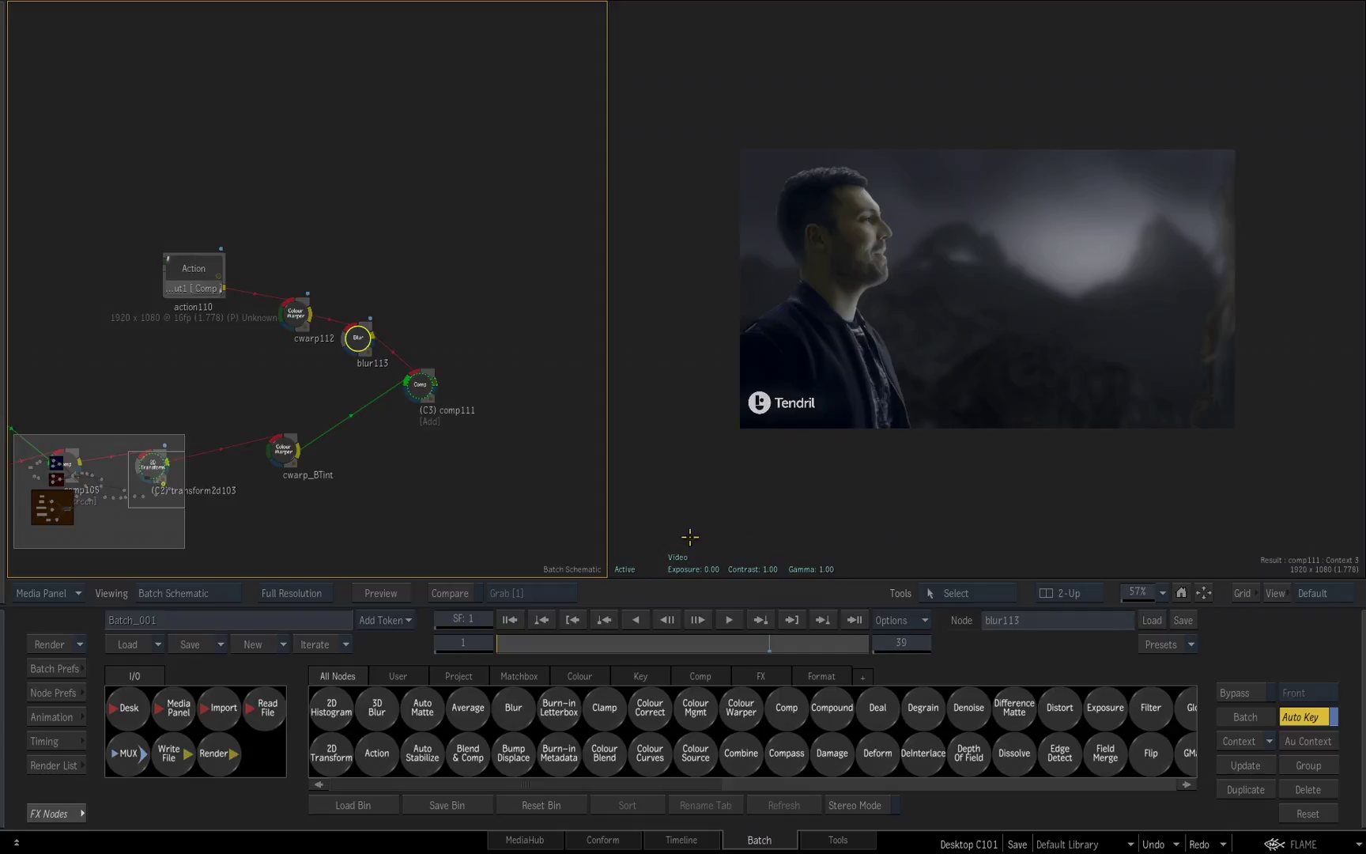
Add a Matchbox ChromaticAberration node after comp111 with Effect 5.000 and Samples 65.
left_click(515, 674)
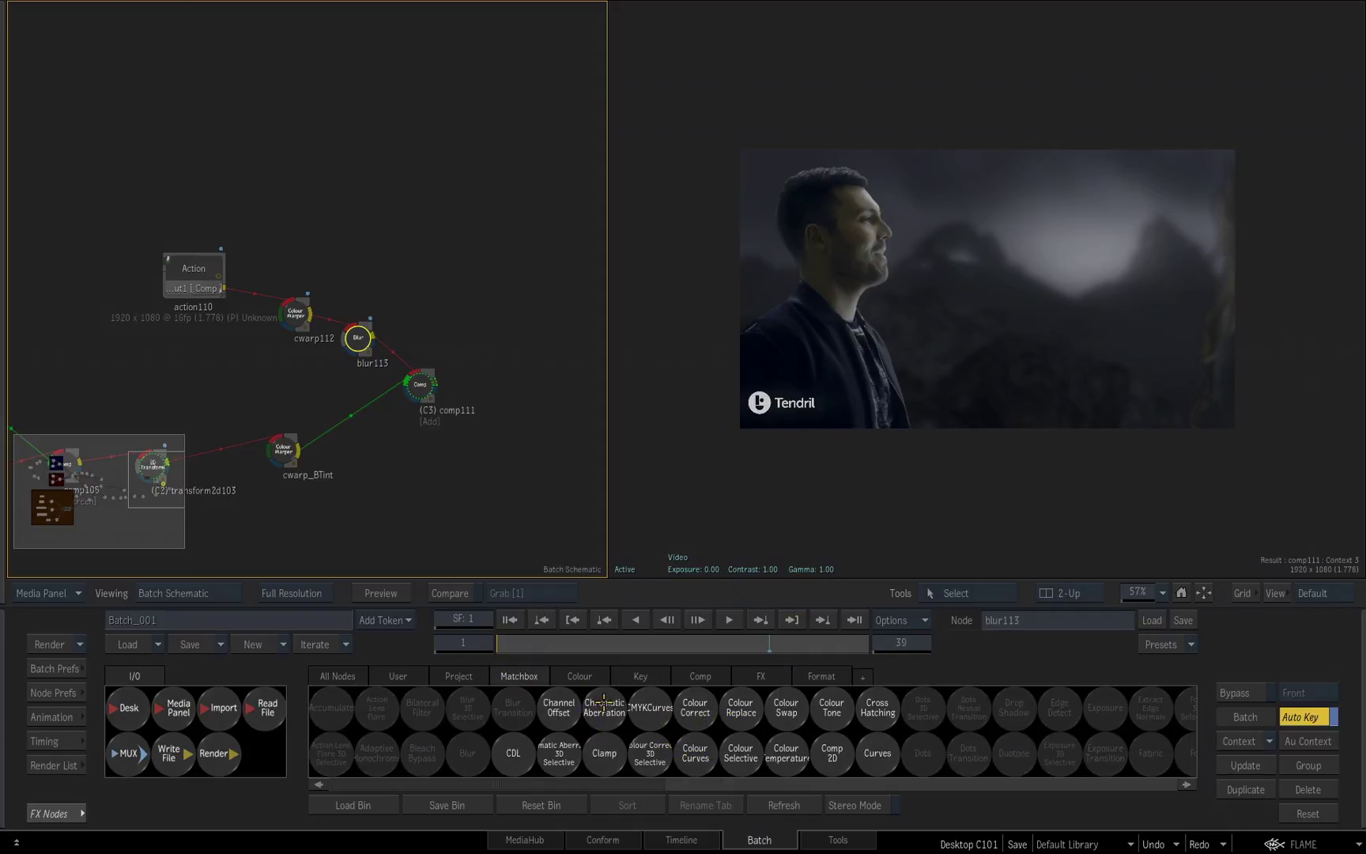
left_click_drag(603, 702, 514, 389)
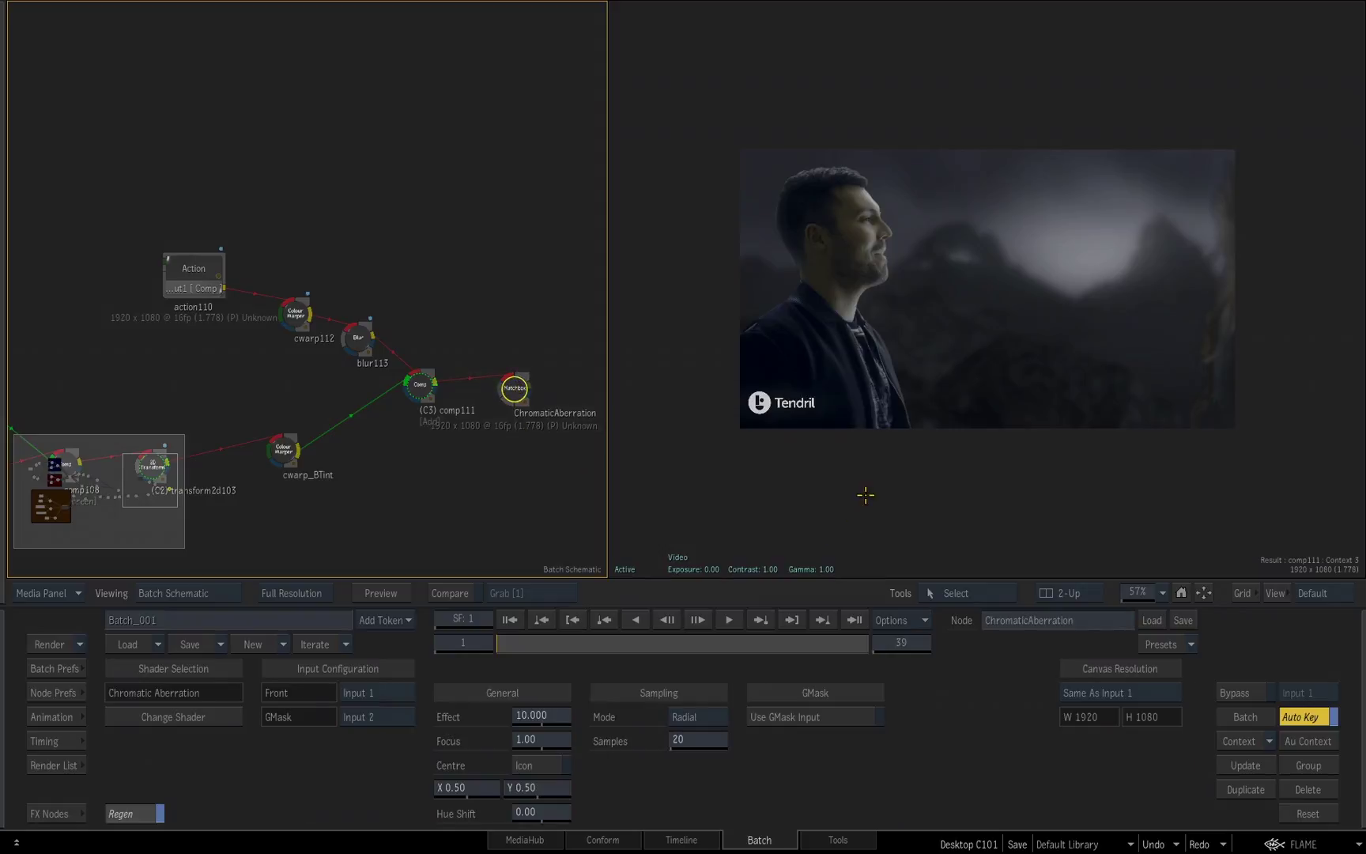
left_click(537, 714)
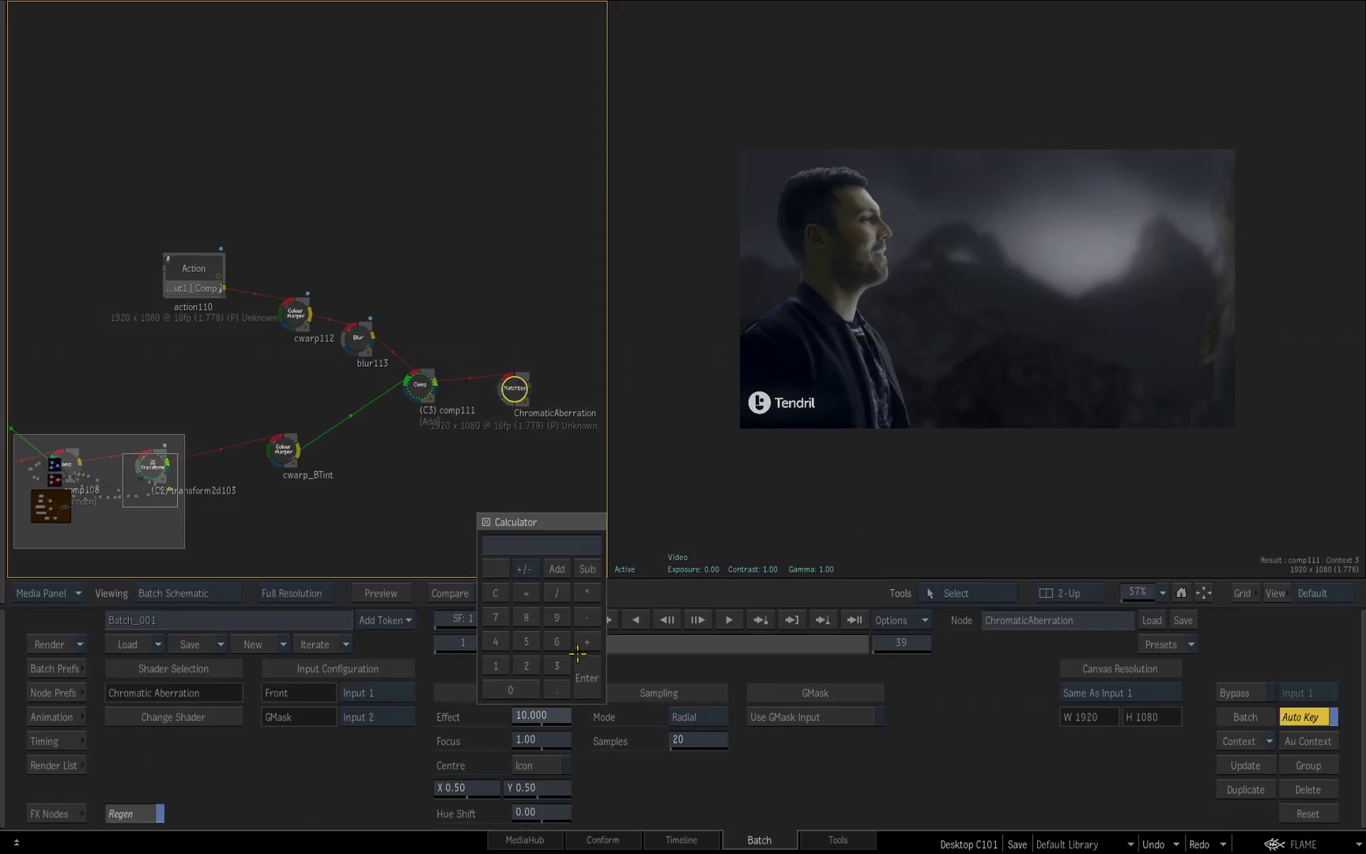
left_click(528, 642)
left_click(585, 677)
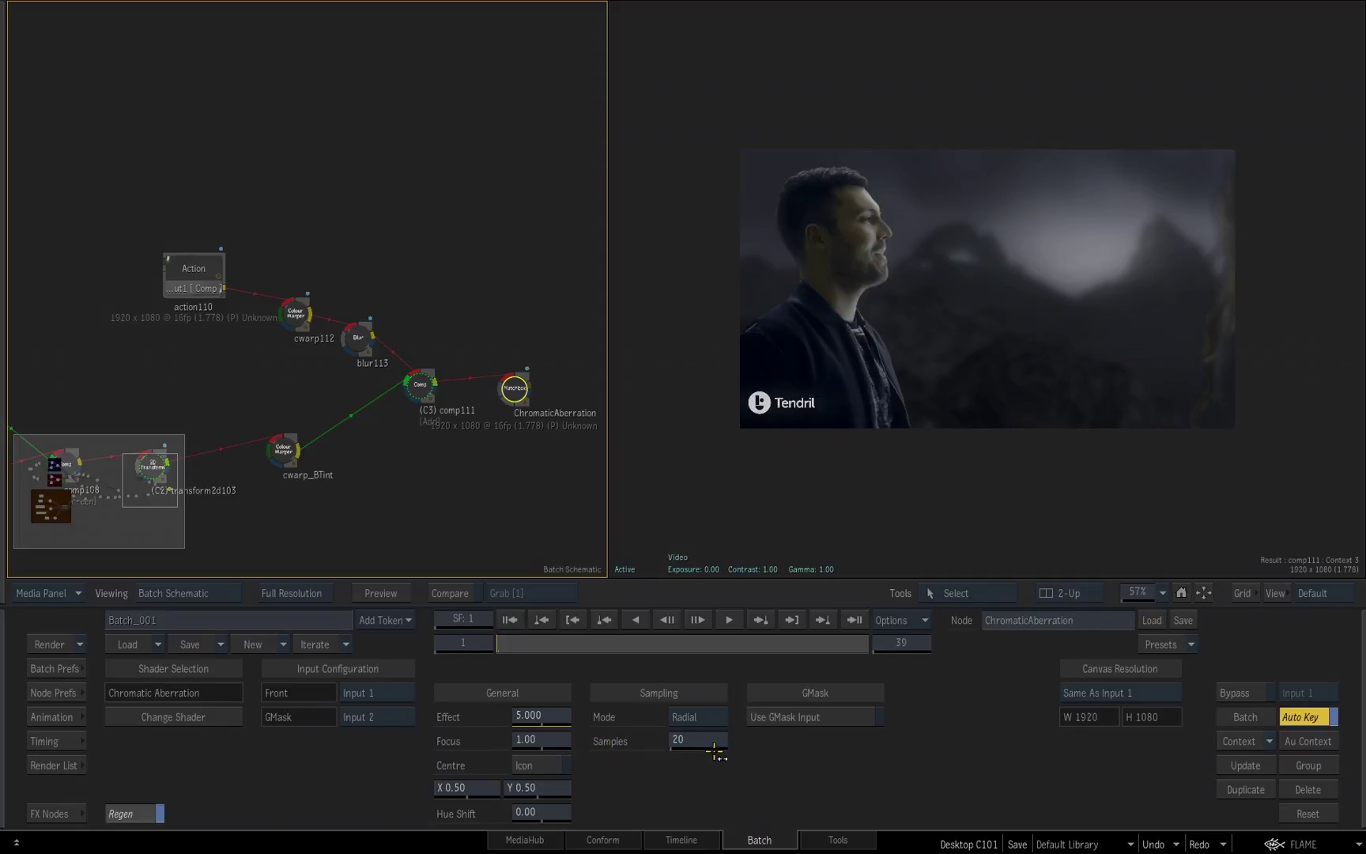
left_click(714, 749)
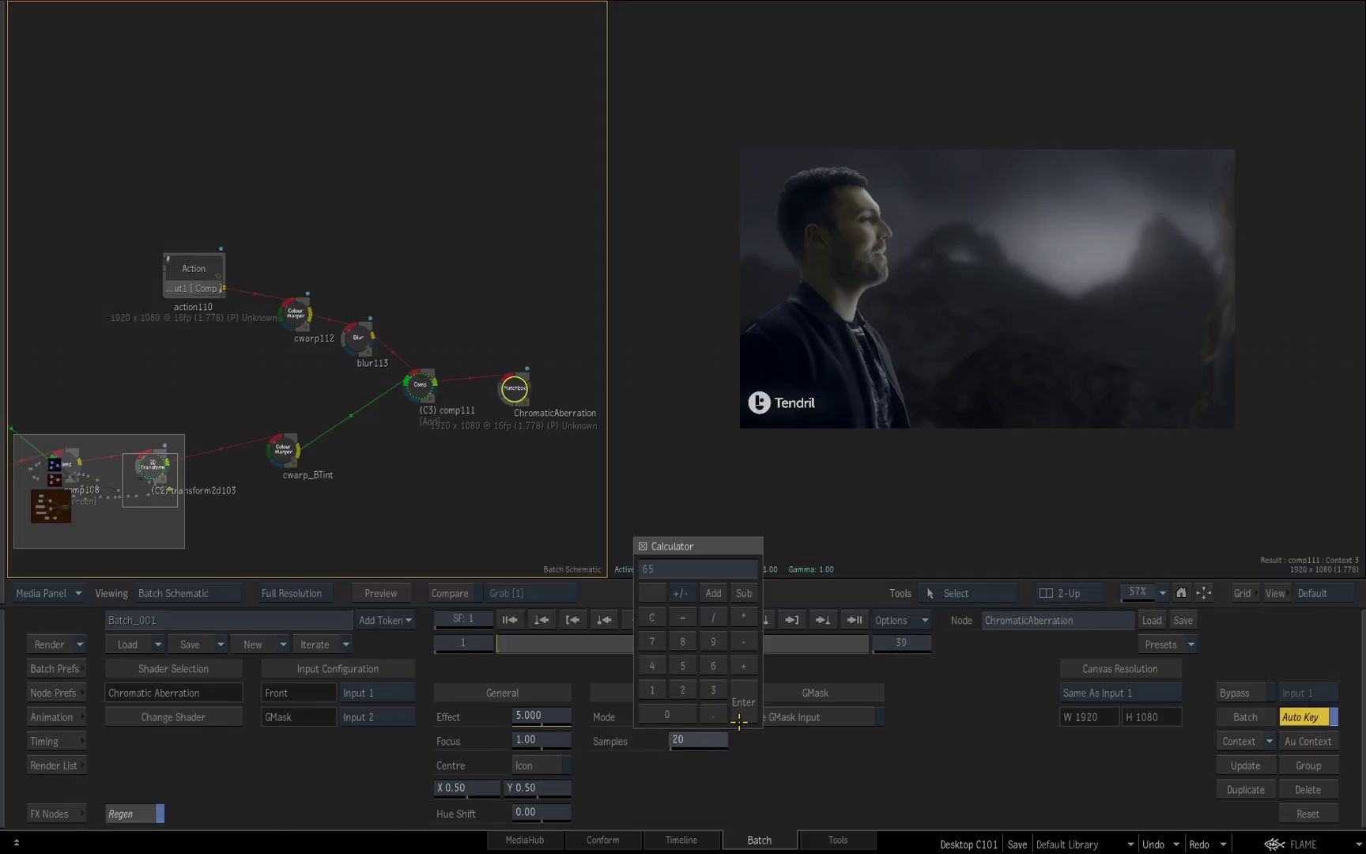
left_click(739, 719)
left_click_drag(534, 472, 372, 419)
Move the Negative, blur97, Comp, Matte Edge, comp100 and blur99 nodes up together.
left_click(262, 383)
left_click(371, 377)
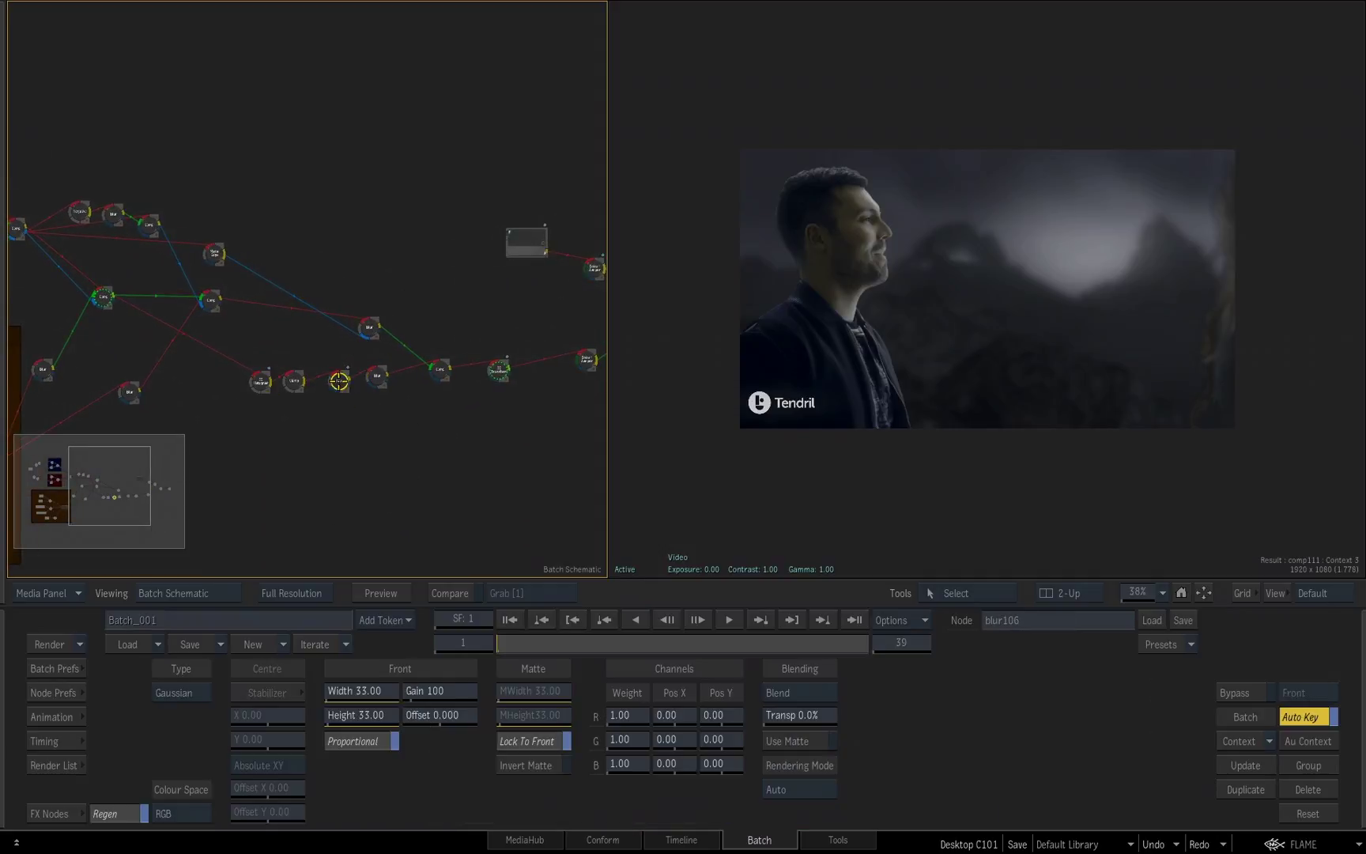
left_click_drag(275, 338, 403, 399)
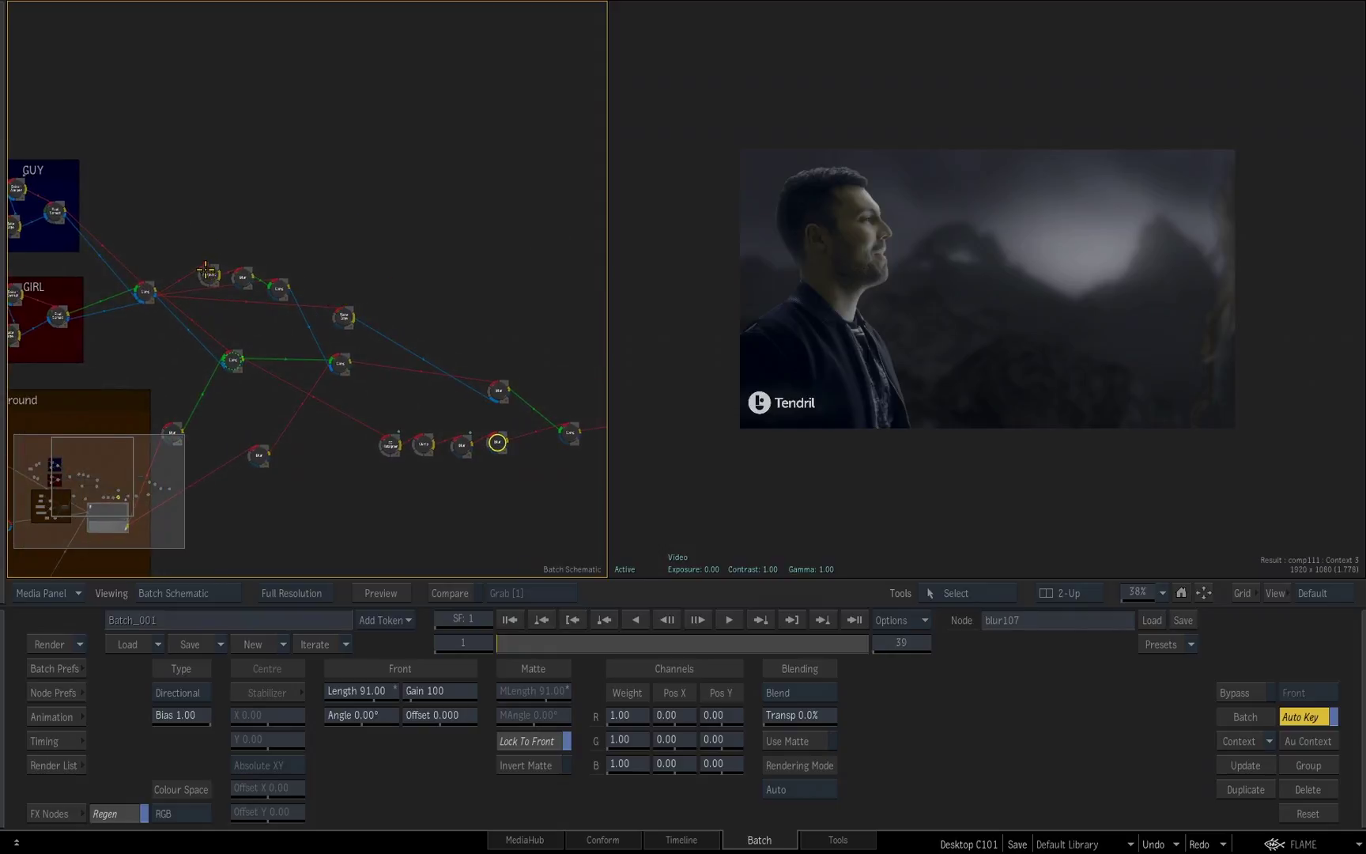
left_click_drag(207, 270, 210, 226)
left_click_drag(245, 273, 279, 229)
left_click_drag(342, 317, 327, 247)
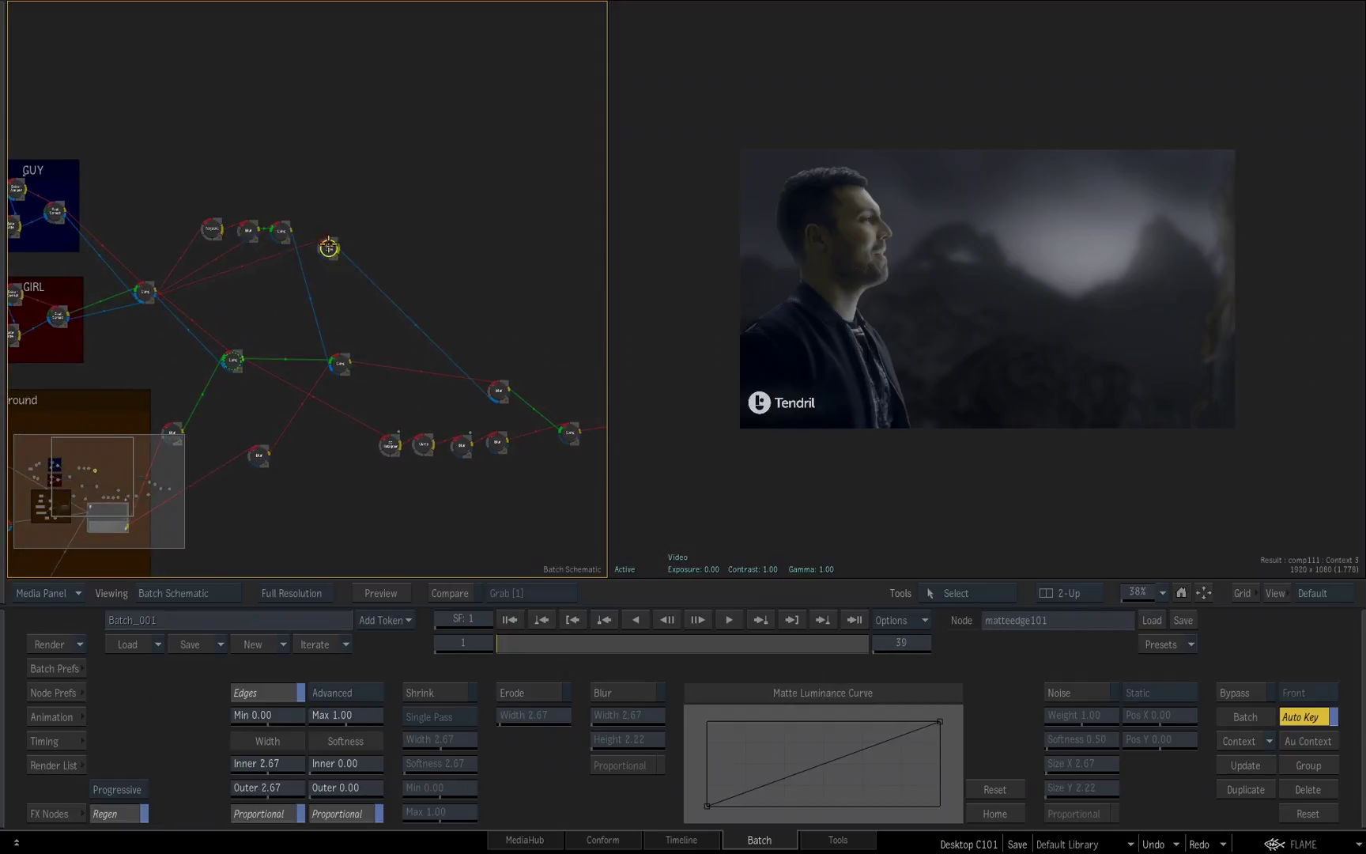
left_click_drag(338, 363, 313, 275)
left_click_drag(258, 455, 241, 290)
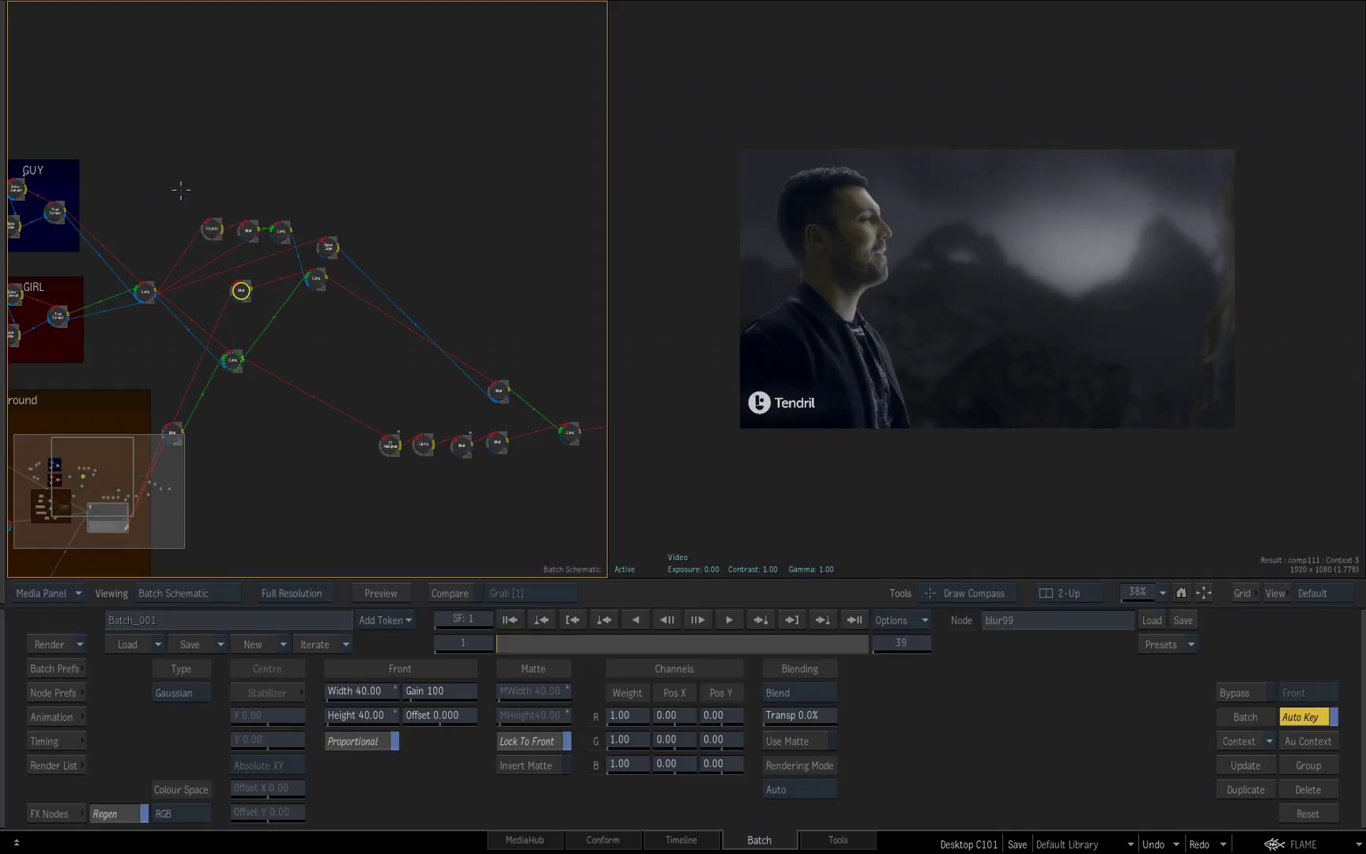
Enclose the gathered light-warp nodes in a compass named Light_Warp and reposition it.
left_click_drag(375, 316, 374, 314)
type("Lifght W")
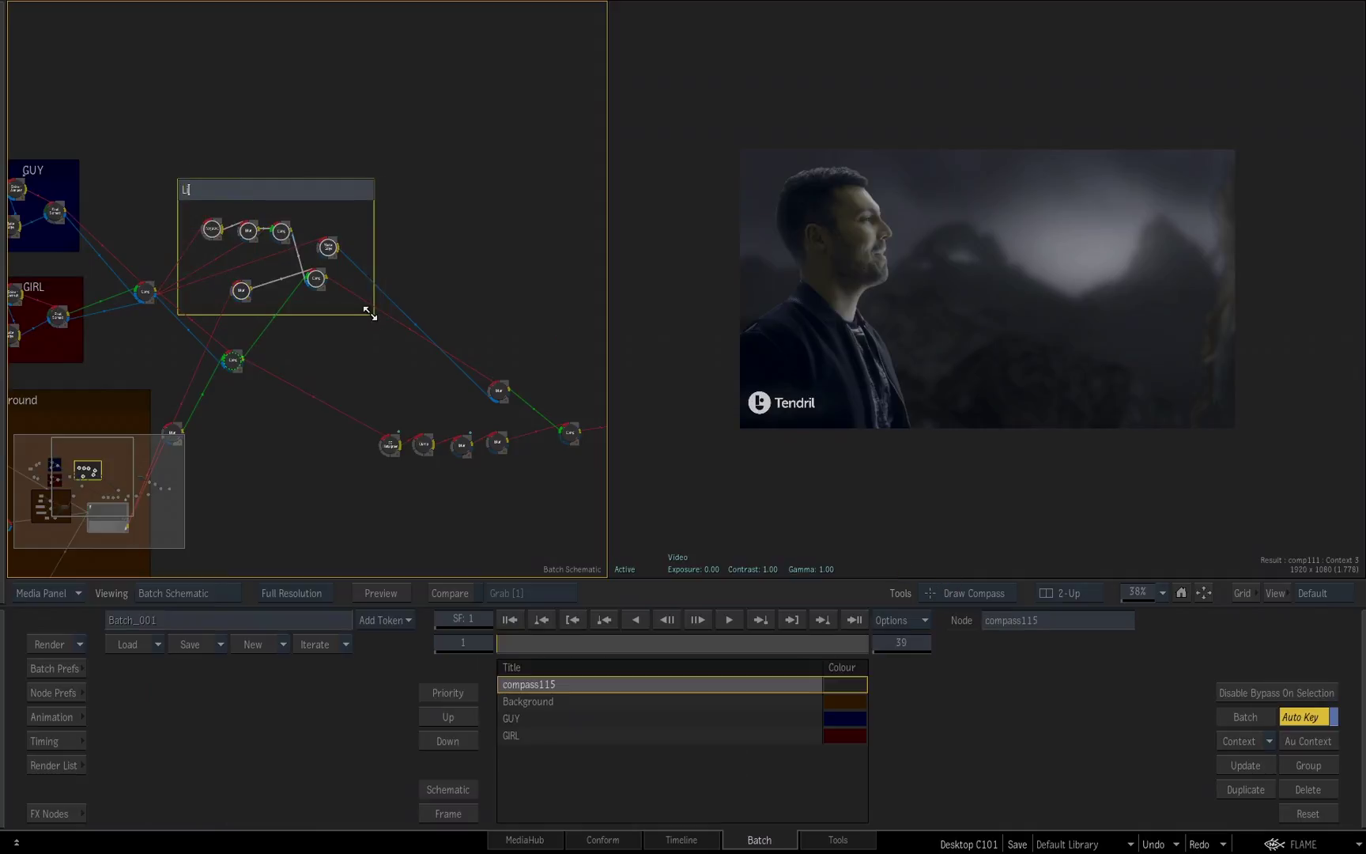
type("arp")
key("Return")
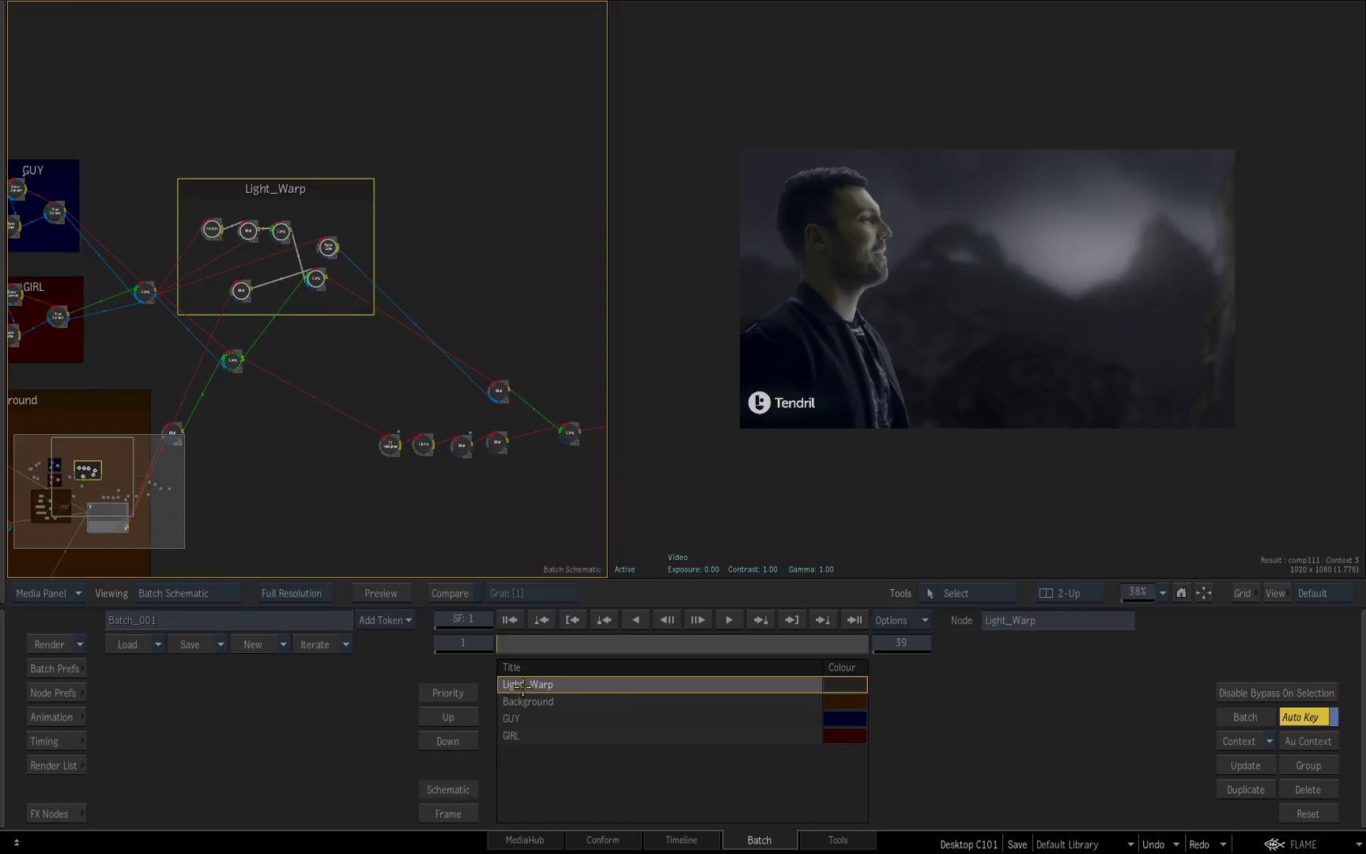
left_click_drag(308, 173, 343, 175)
left_click_drag(486, 522, 316, 419)
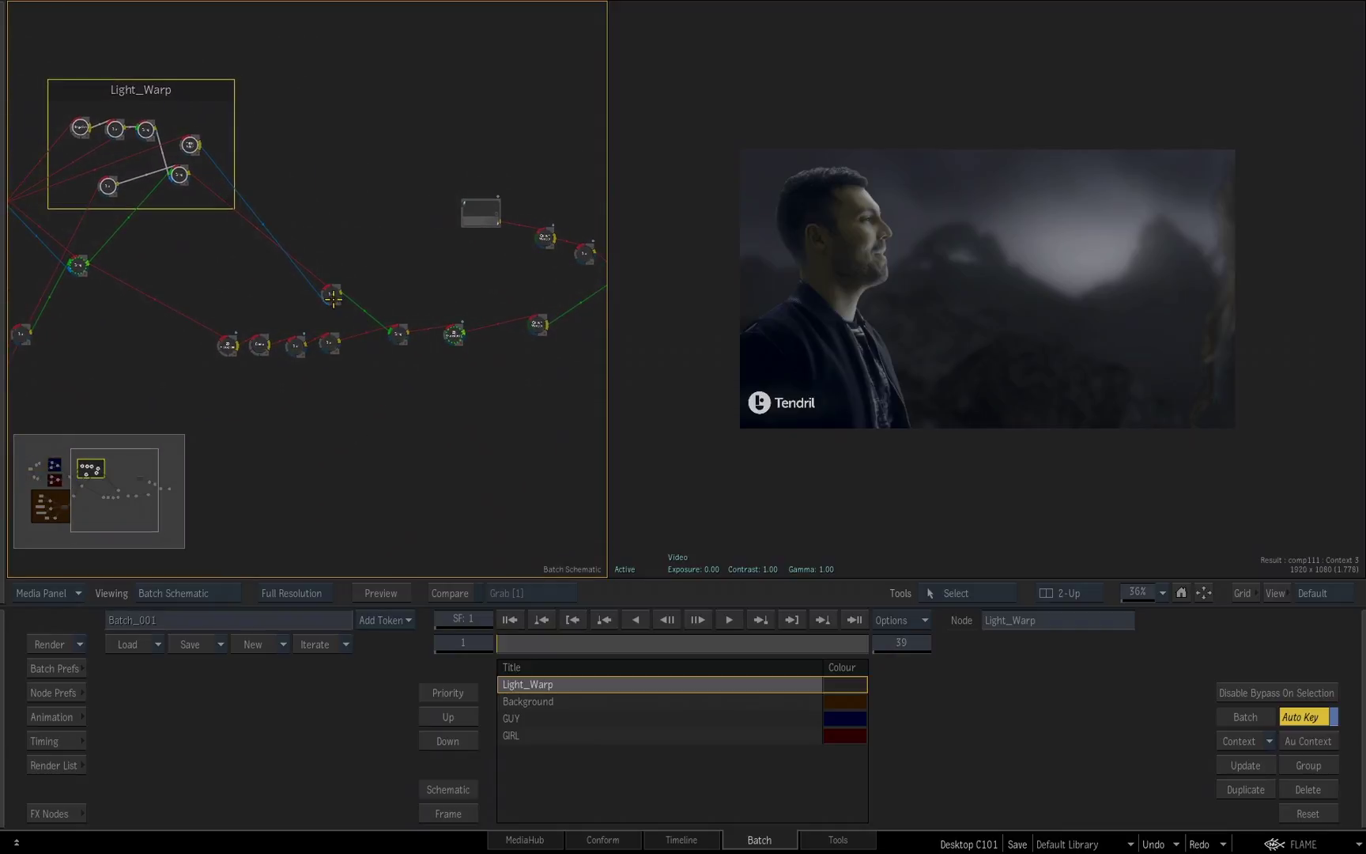
mouse_move(332, 292)
left_mouse_down()
mouse_move(315, 206)
mouse_move(360, 257)
mouse_move(337, 267)
left_mouse_up()
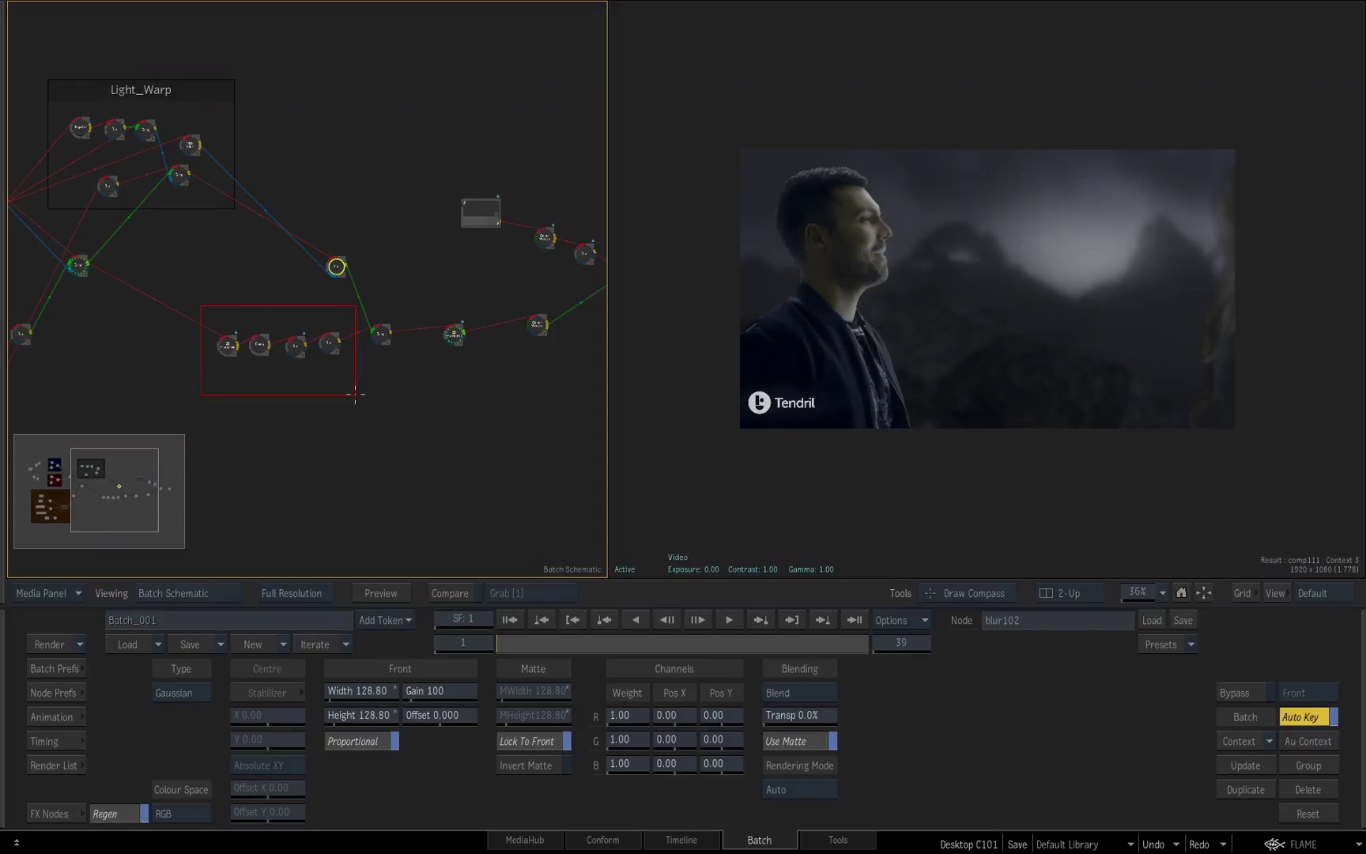
Draw a compass around the four blur-chain nodes, name it Blur, and colour it dark green.
left_click_drag(355, 394, 353, 394)
type("Blur")
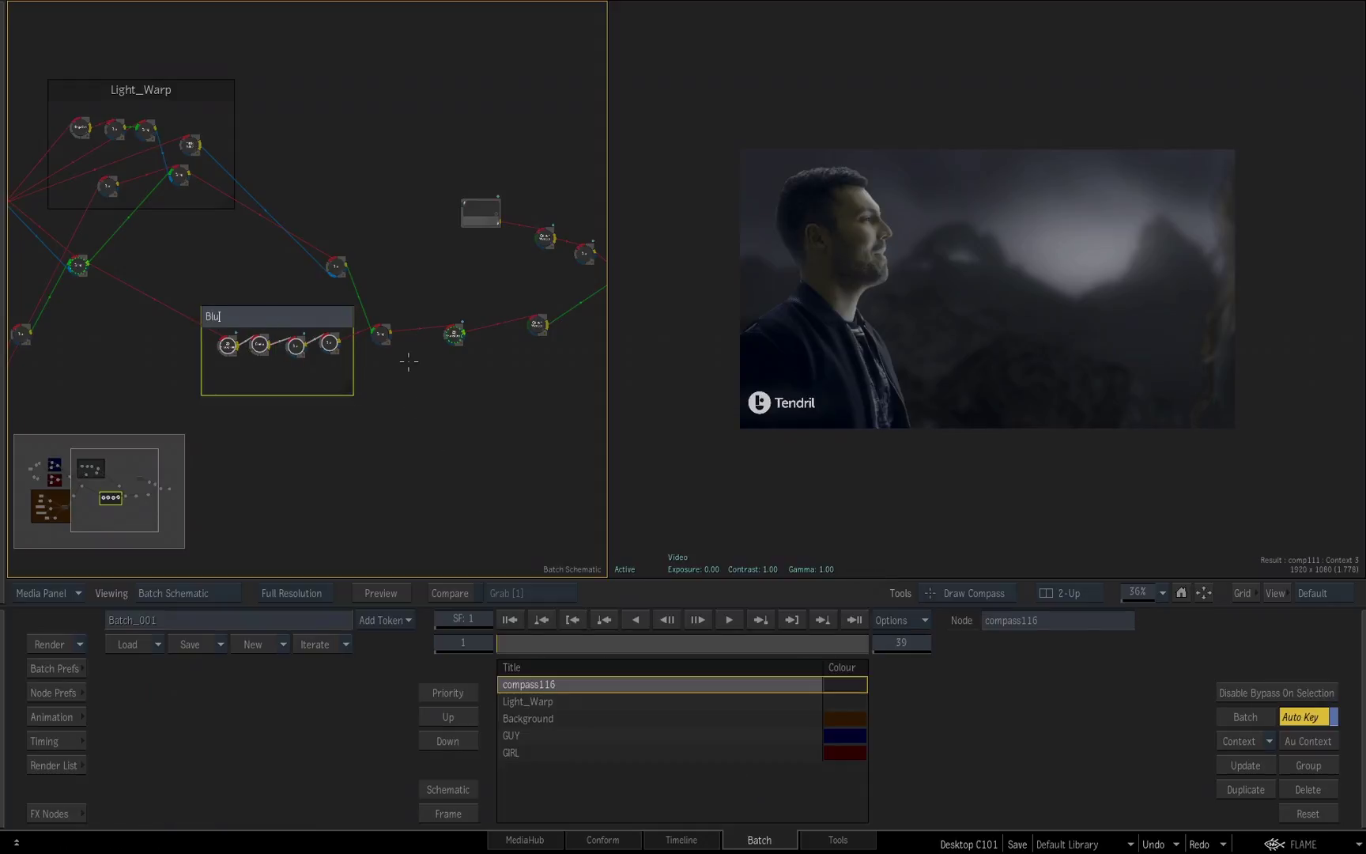
key("Return")
left_click(839, 682)
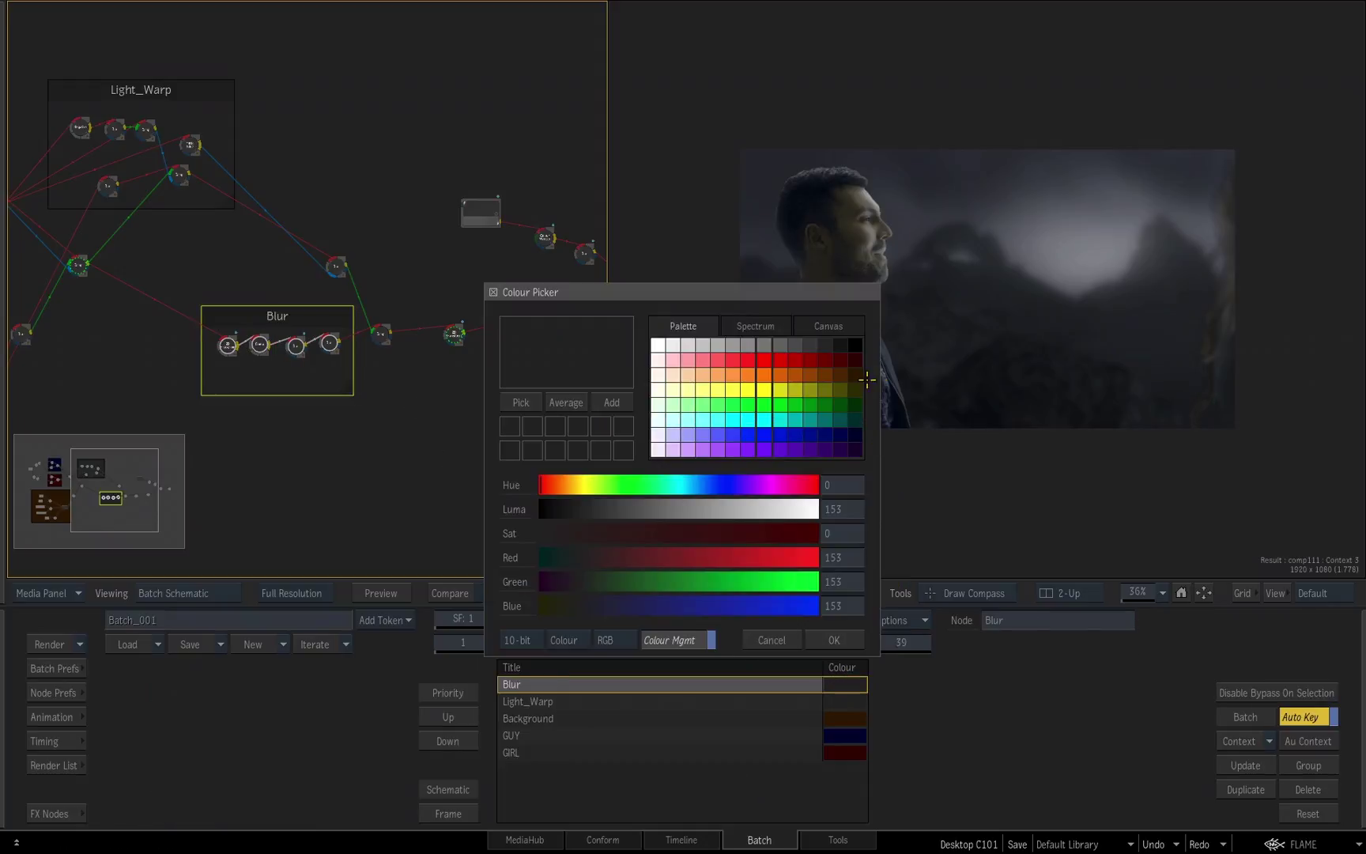
left_click(856, 405)
left_click(835, 641)
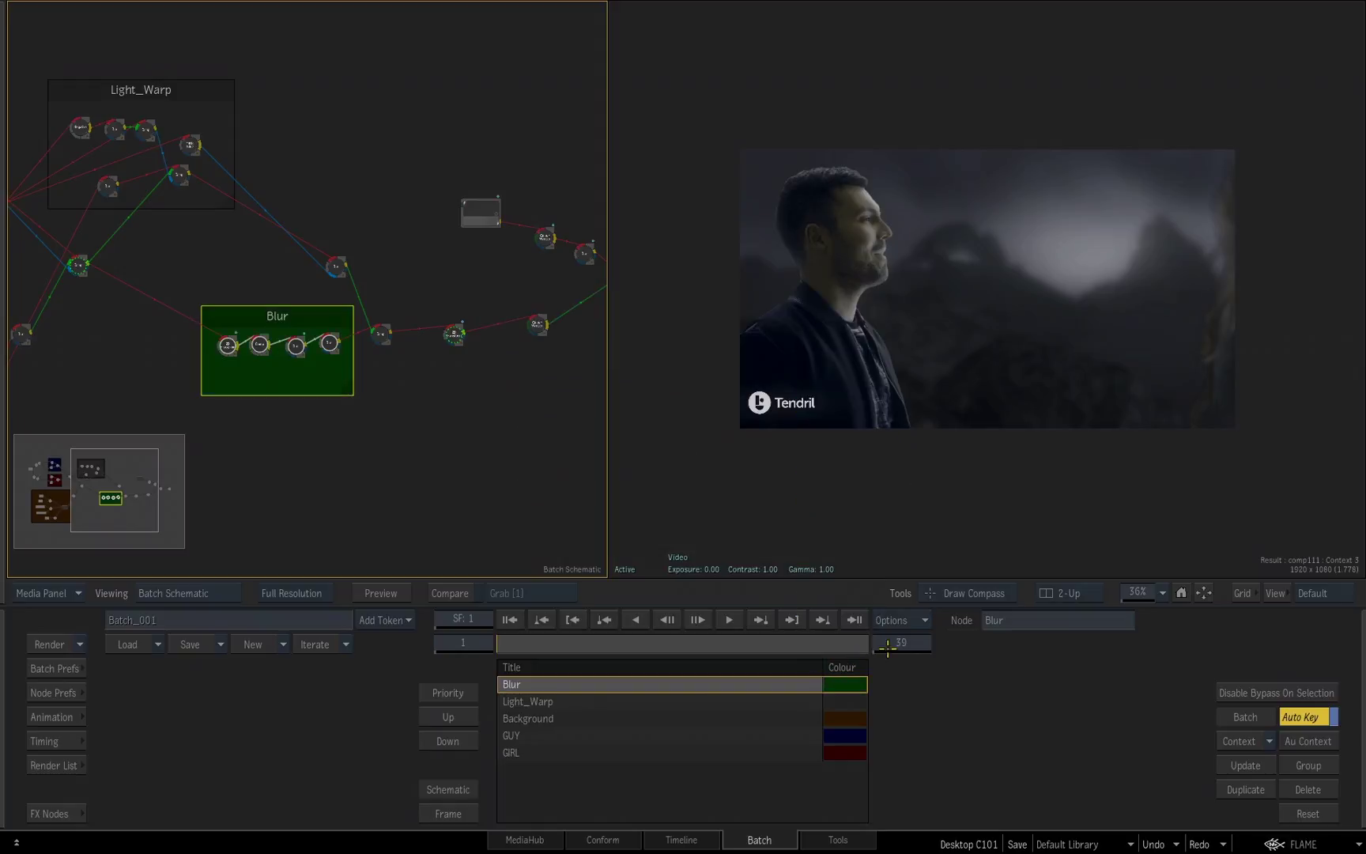
key("ctrl+f")
Position the Blur compass, arrange histo2d104, clamp105, blur106 and blur107 inside, and add comp108.
mouse_move(275, 319)
left_mouse_down()
mouse_move(283, 364)
mouse_move(264, 309)
left_mouse_up()
left_click_drag(330, 488, 487, 500)
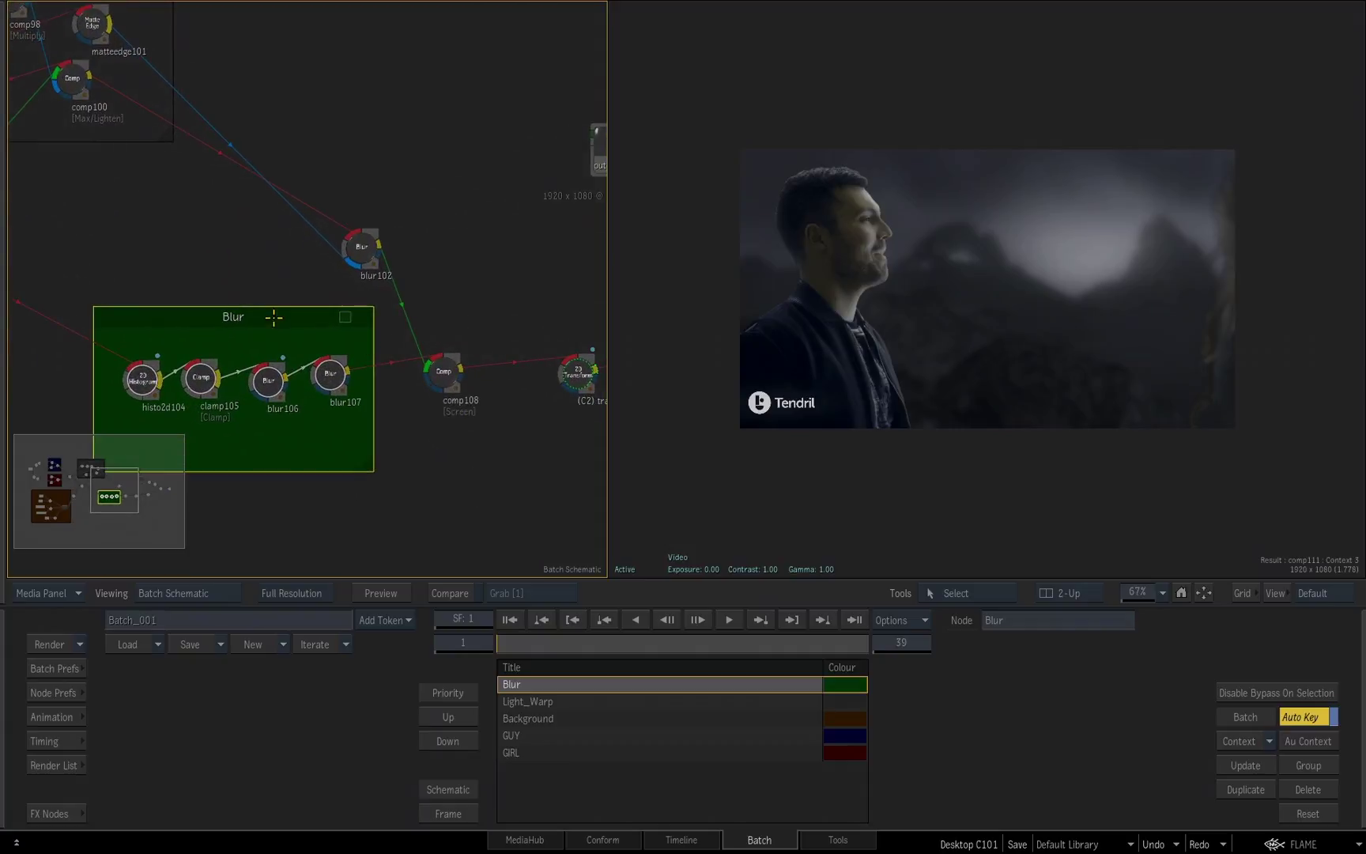
left_click_drag(273, 317, 169, 365)
mouse_move(209, 330)
left_mouse_down()
mouse_move(288, 298)
mouse_move(226, 307)
left_mouse_up()
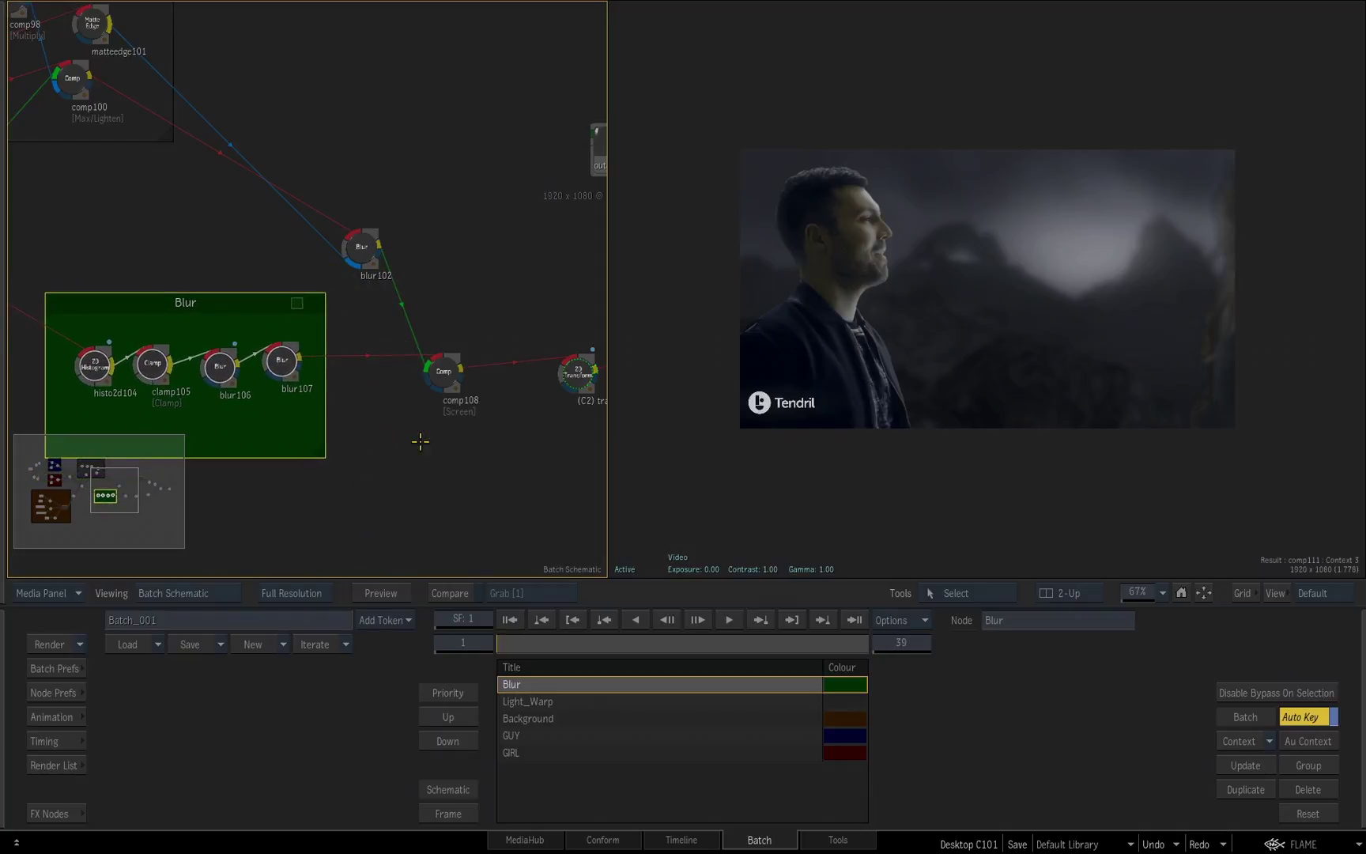
left_click_drag(99, 359, 123, 375)
left_click(96, 361)
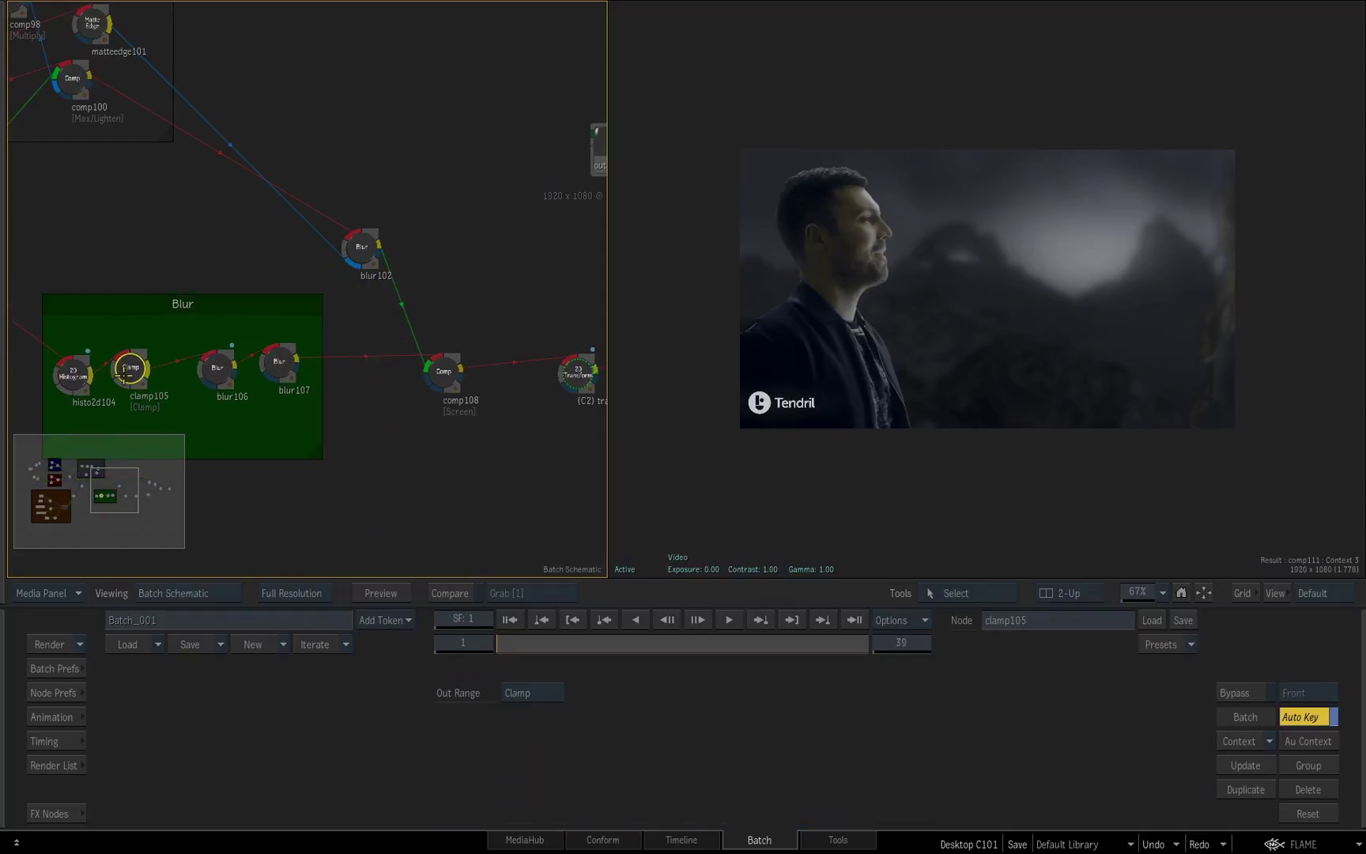
left_click(217, 367)
left_click_drag(216, 367, 185, 376)
left_click_drag(278, 361, 245, 378)
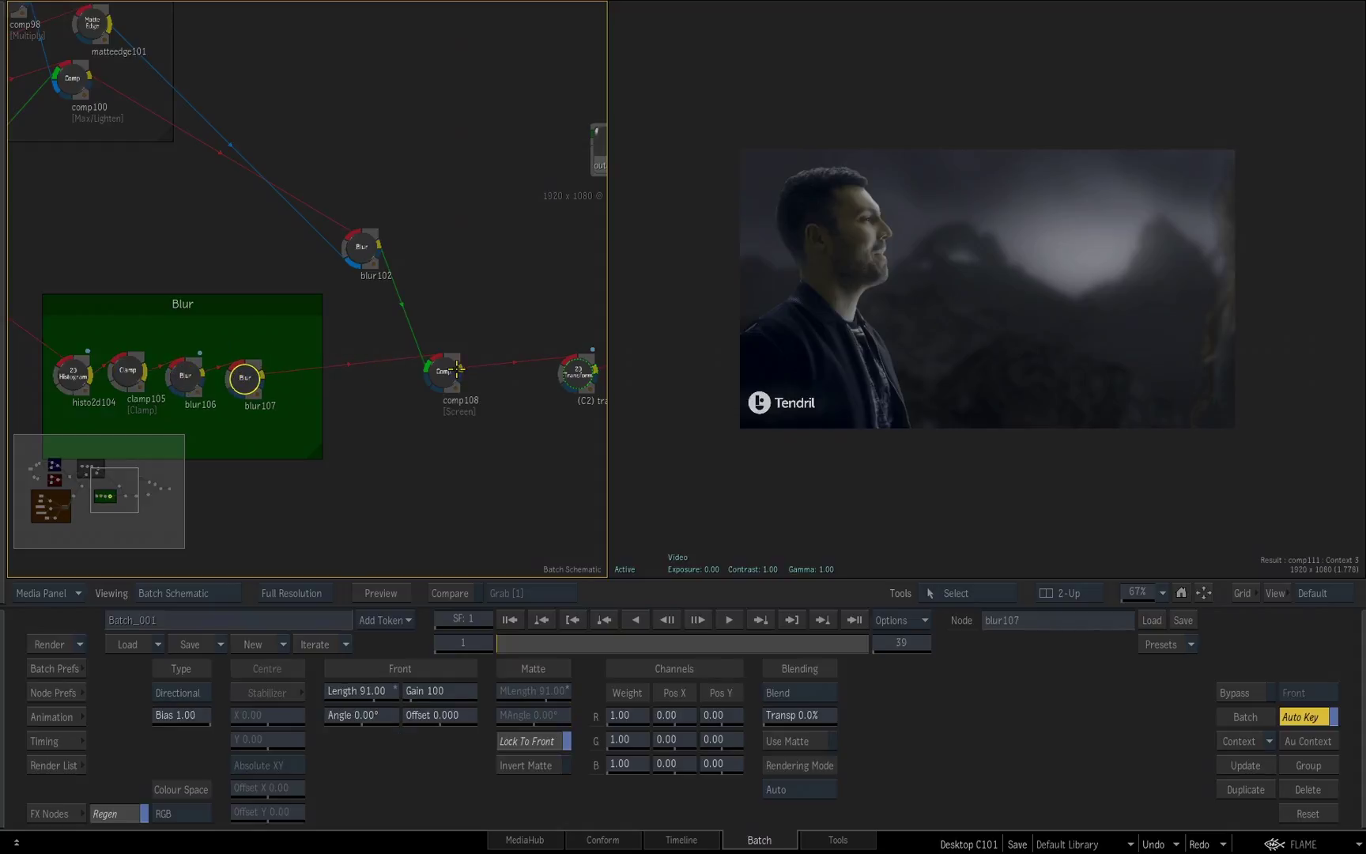
left_click_drag(457, 368, 293, 378)
left_click_drag(258, 305, 338, 323)
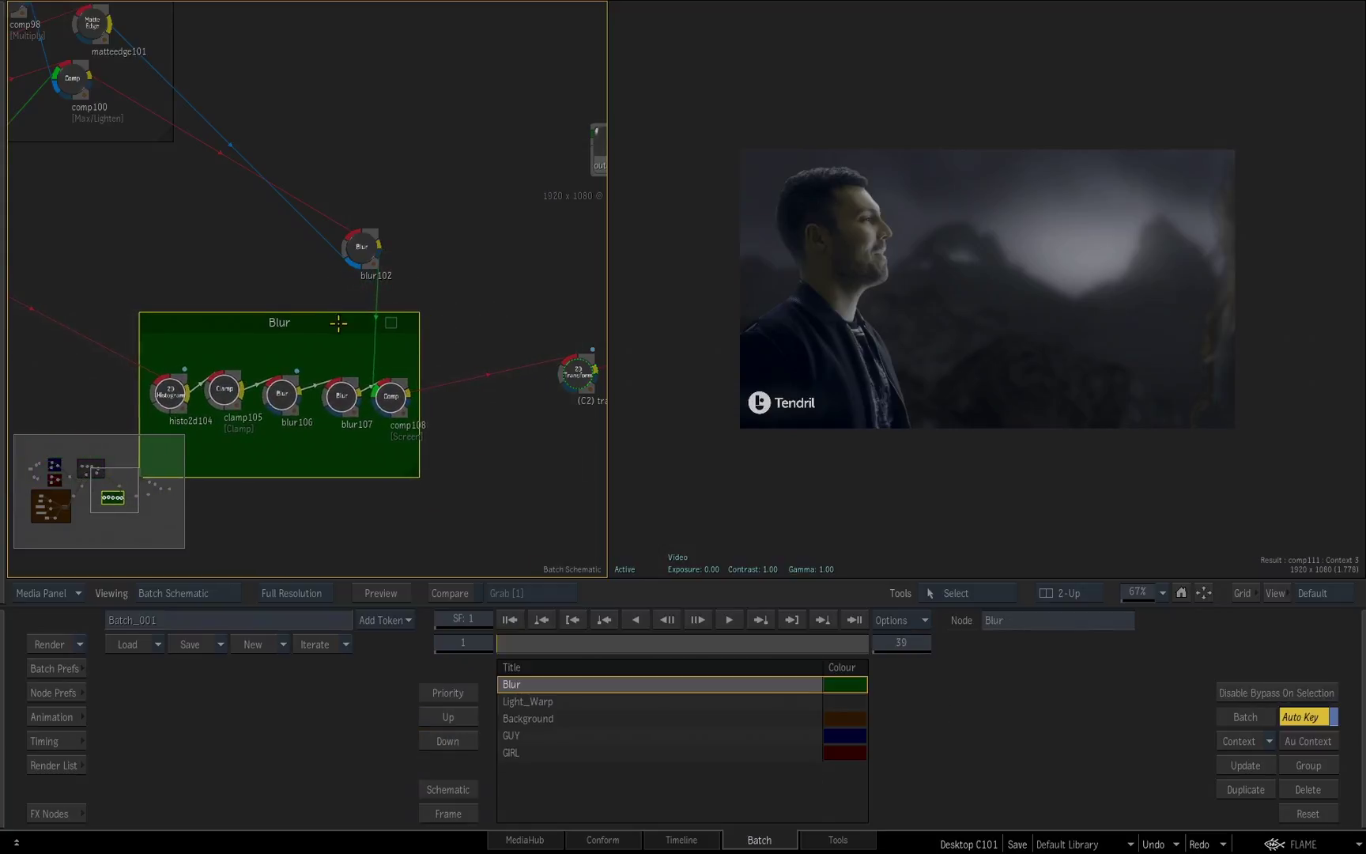
Bring blur102 into the Blur compass above the chain and tidy the node layout.
left_click_drag(362, 246, 253, 348)
left_click_drag(169, 395, 169, 433)
left_click_drag(227, 399, 234, 448)
left_click_drag(285, 402, 343, 445)
left_click_drag(385, 398, 377, 387)
left_click_drag(254, 362, 256, 383)
left_click_drag(326, 317, 365, 212)
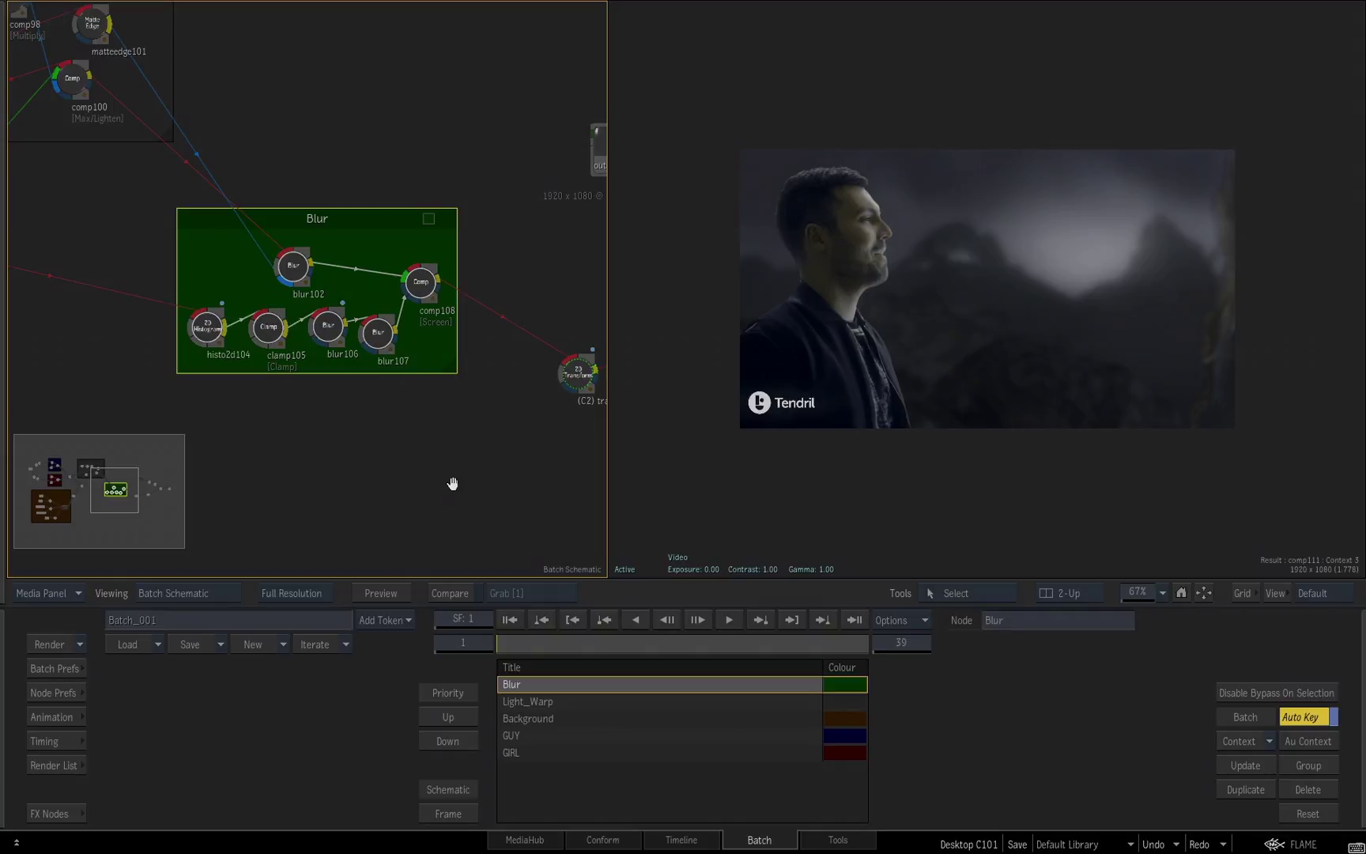
key("space+f")
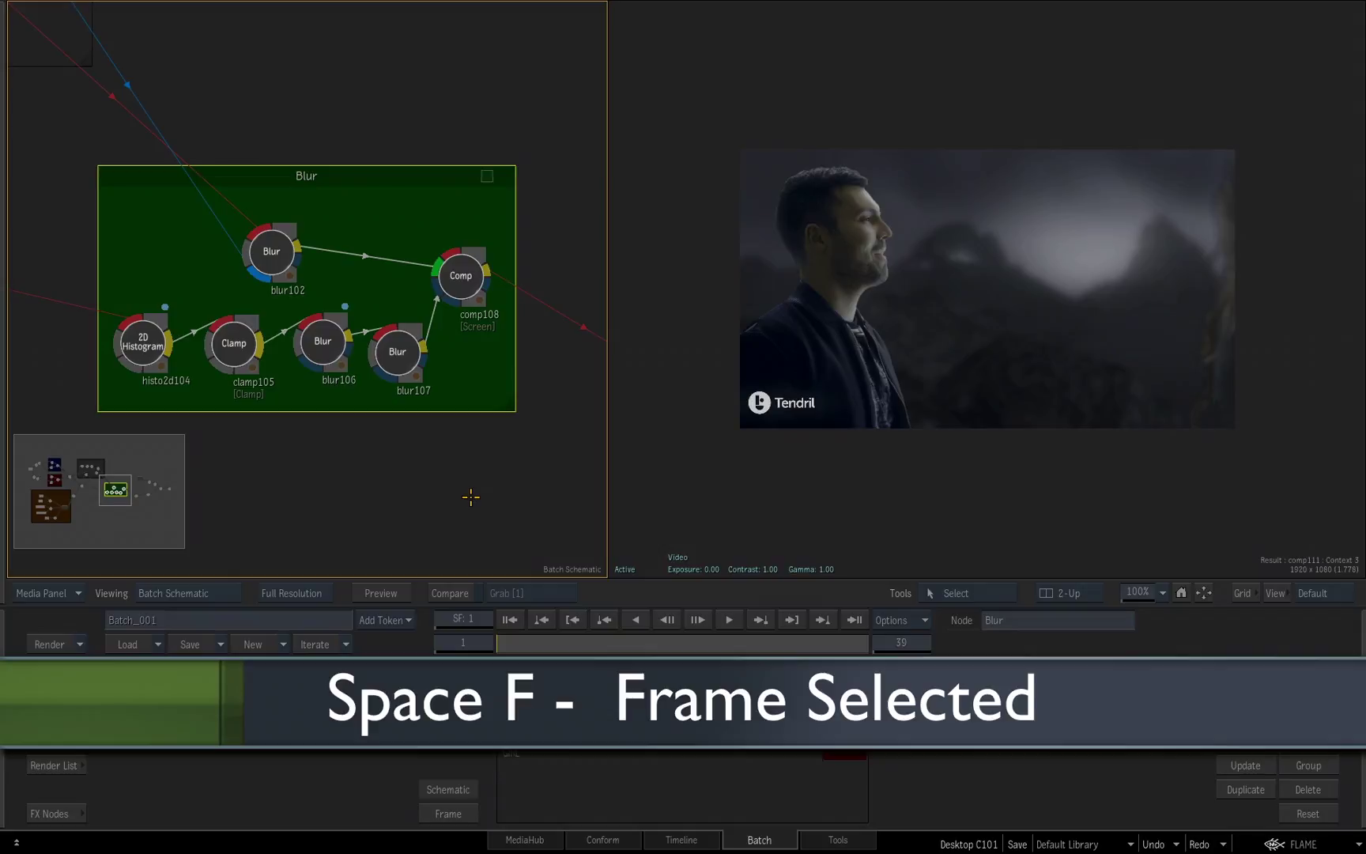
key("space+a")
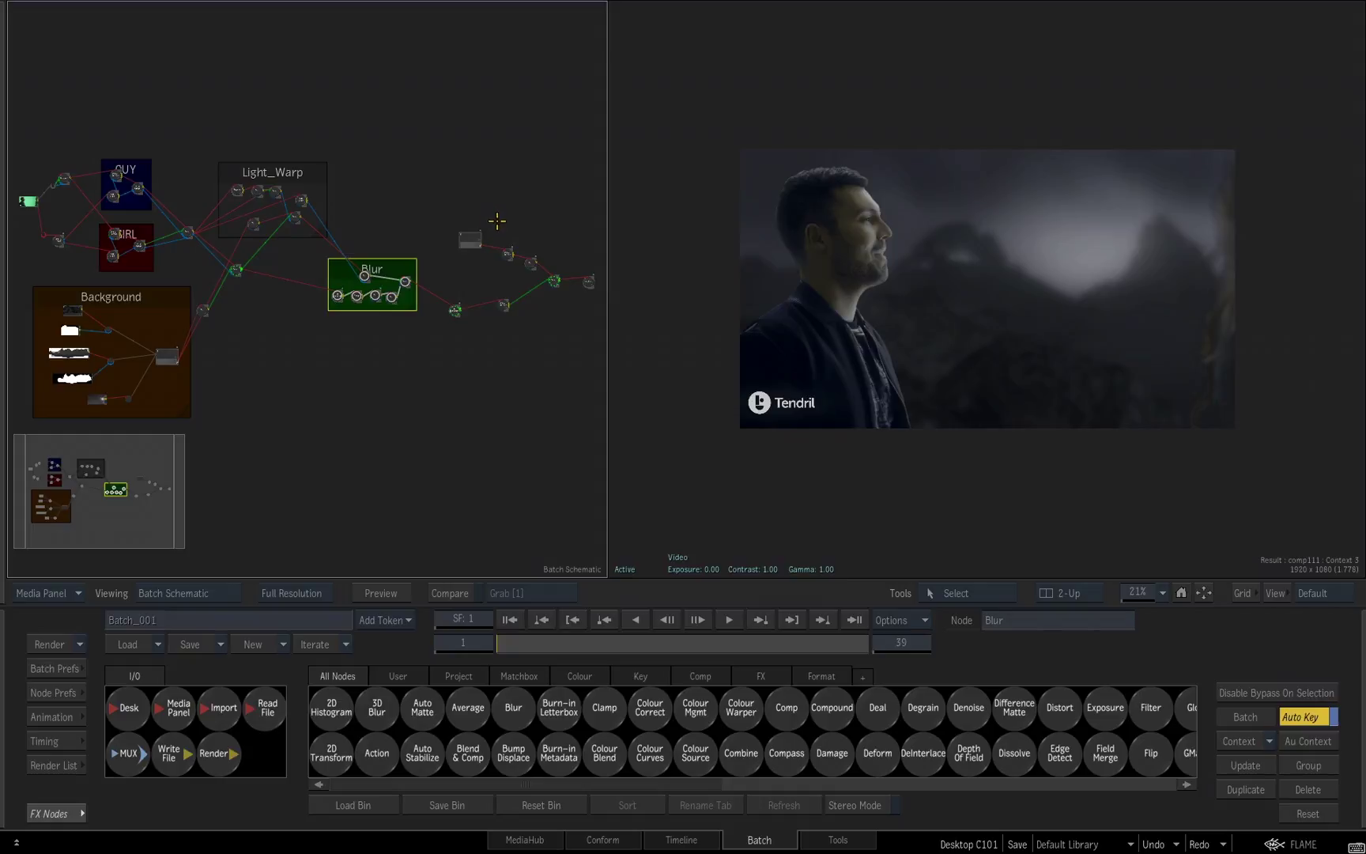
left_click_drag(494, 231, 565, 332)
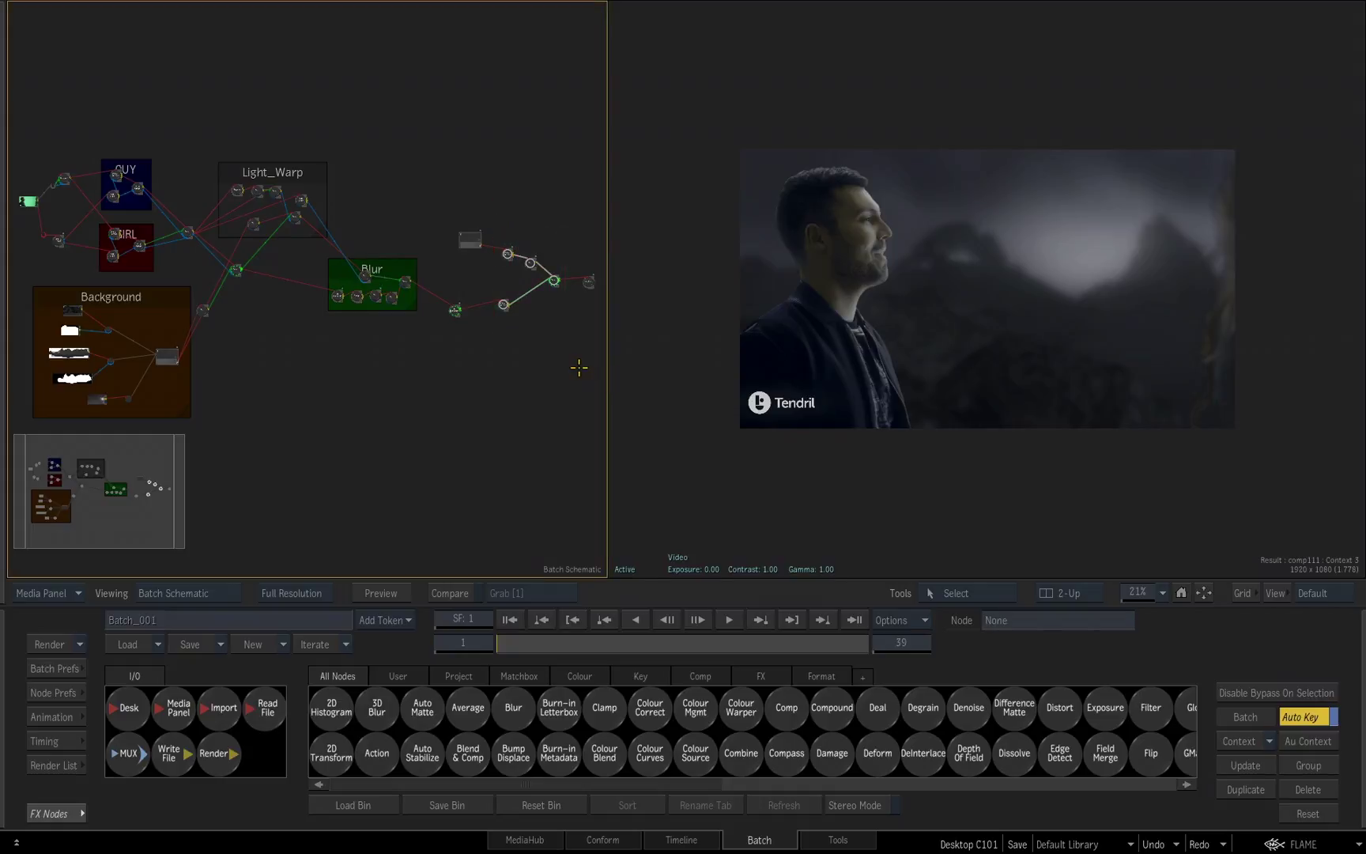
key("shift+f")
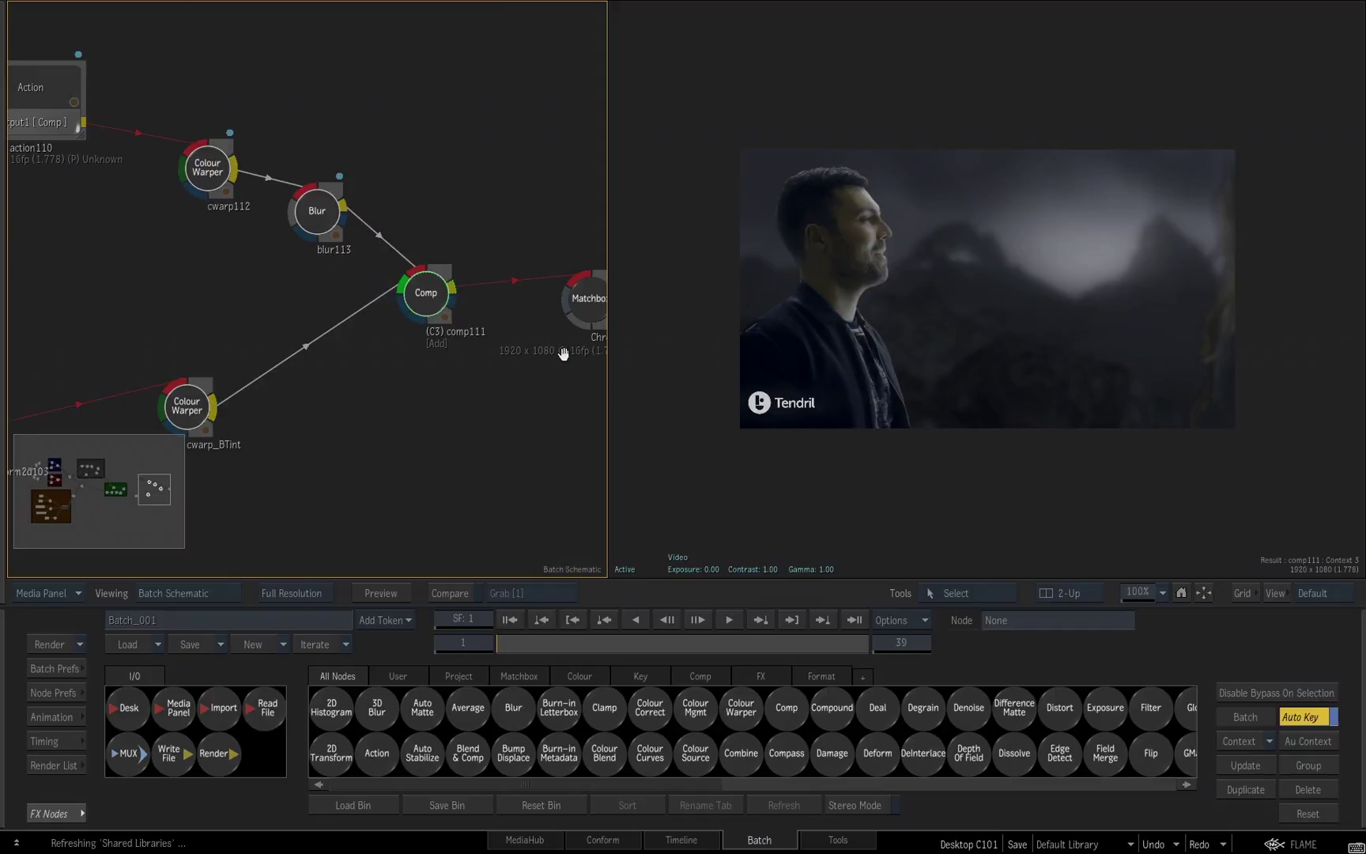
key("f")
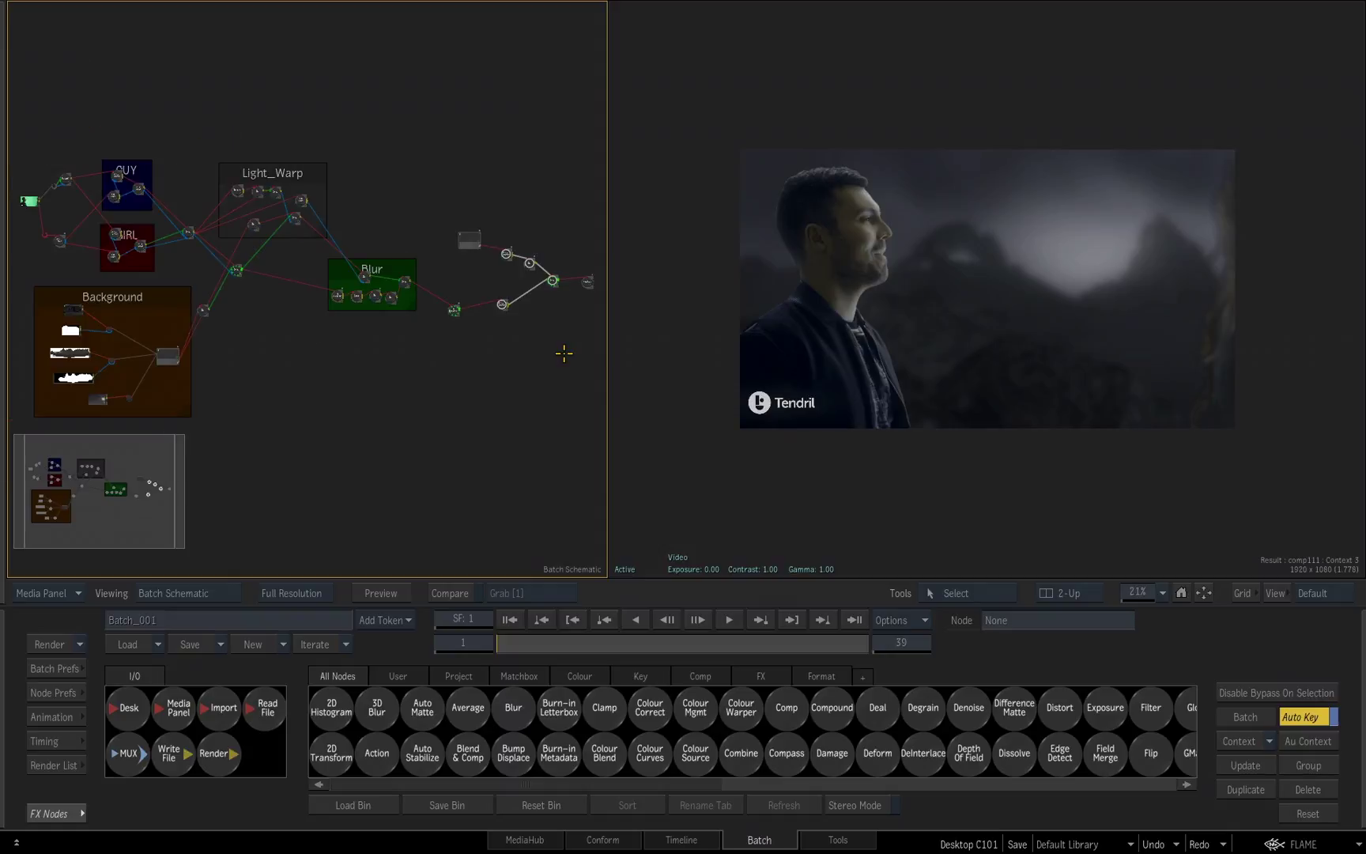